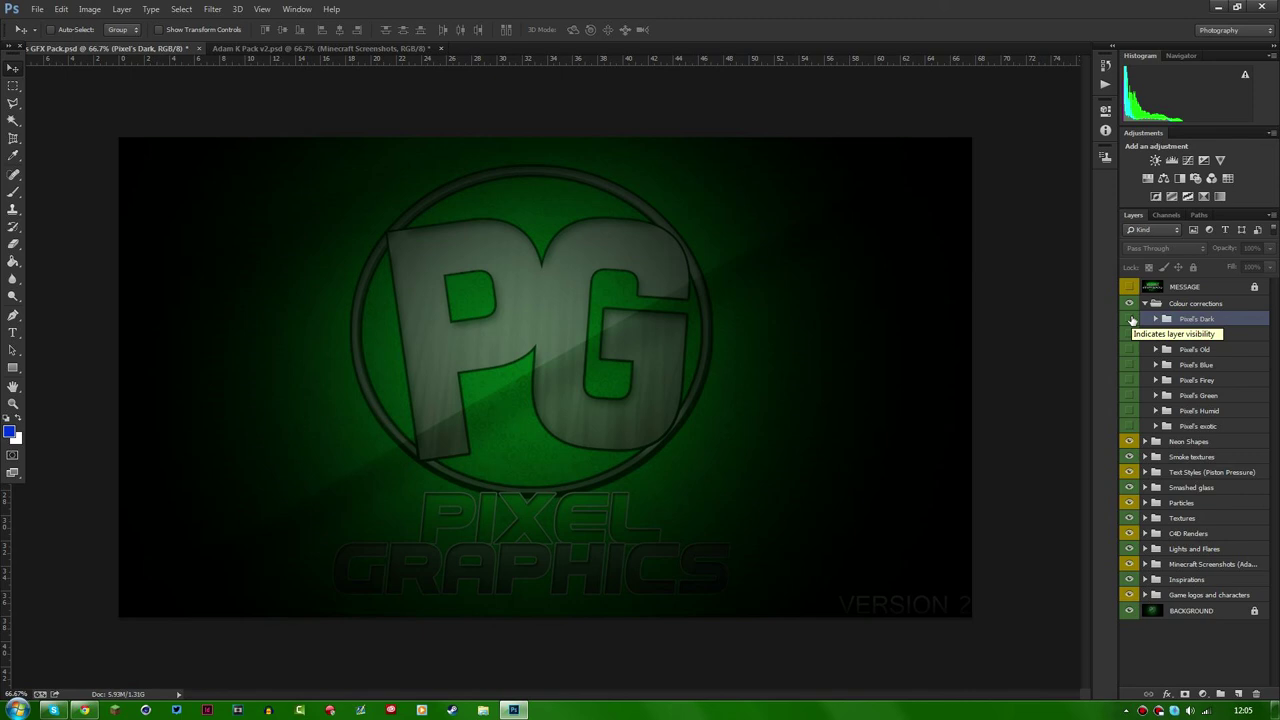
Preview the Pixel's Dark, Pixel's Light, Pixel's Old and Pixel's Blue colour corrections one at a time, hiding each again.
click(1131, 319)
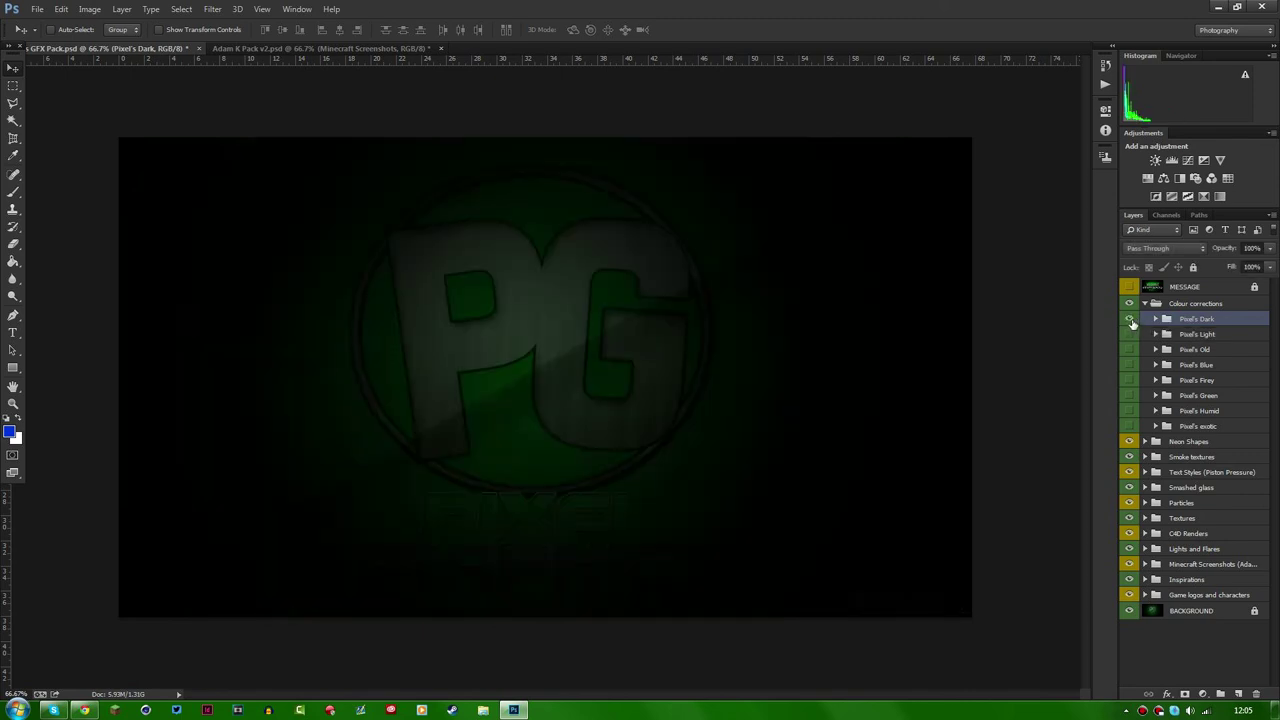
click(1130, 319)
click(1129, 334)
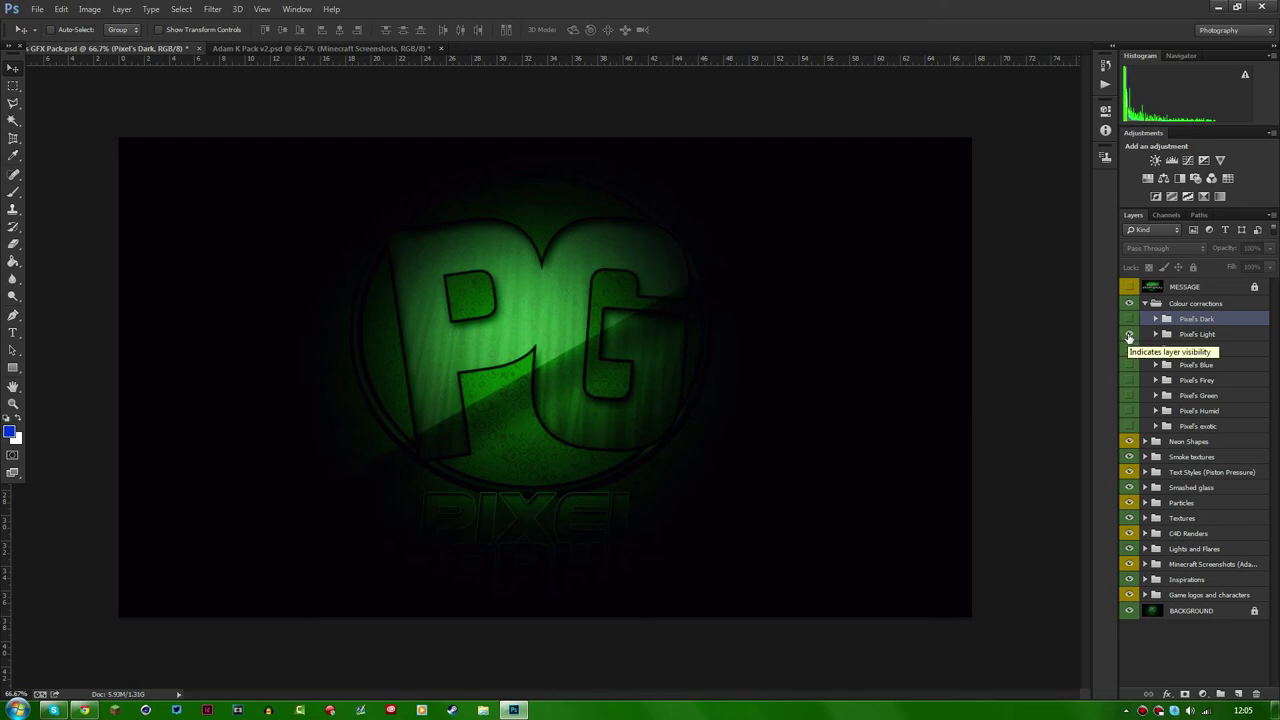
click(1129, 334)
click(1131, 349)
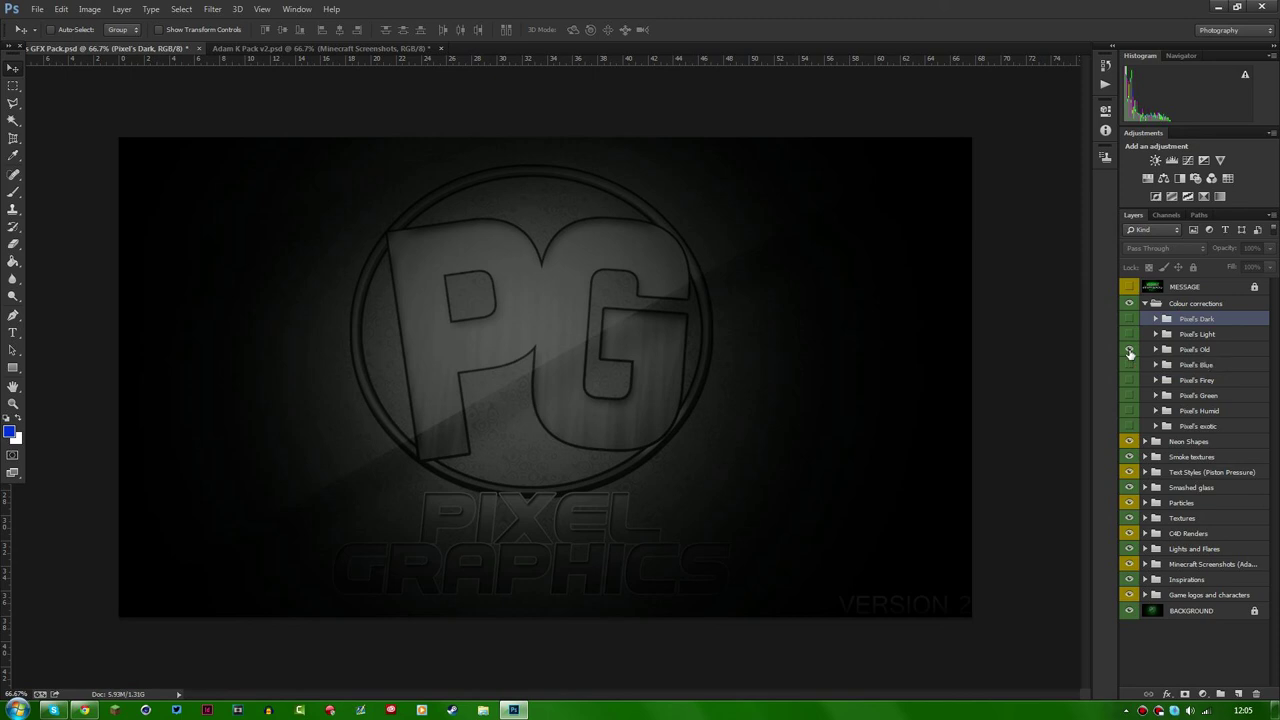
click(1129, 350)
click(1130, 364)
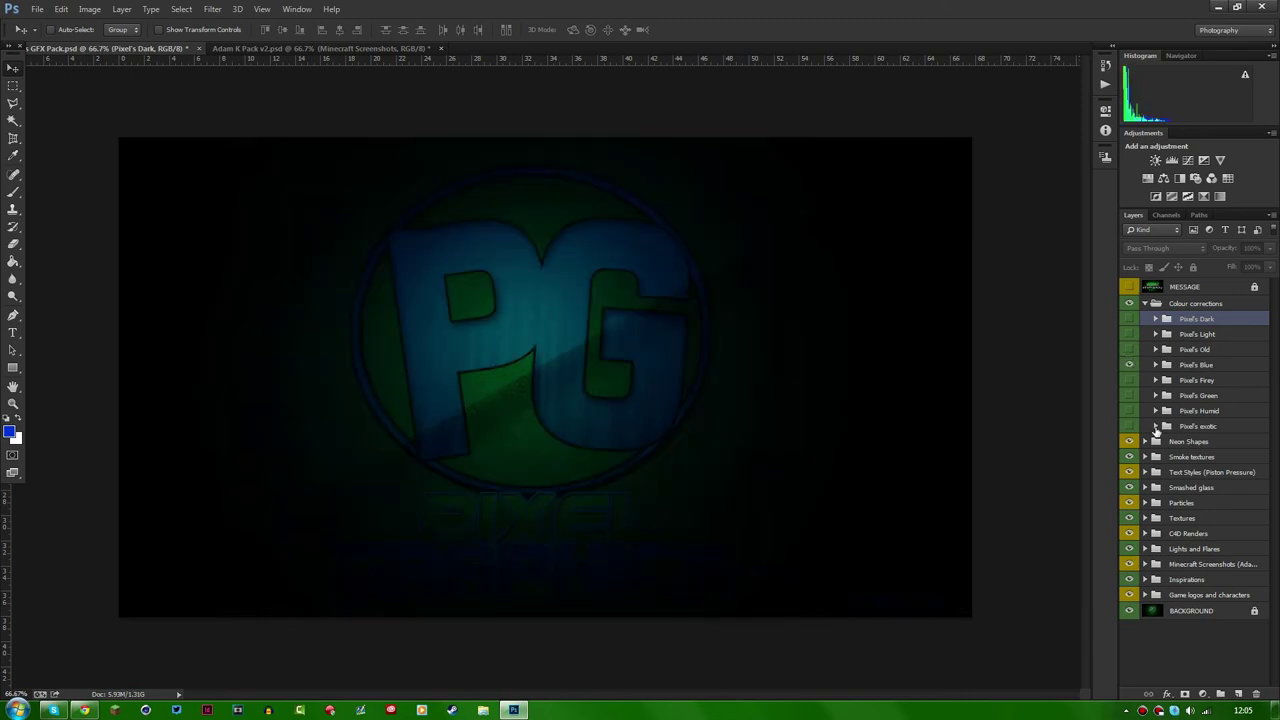
click(1130, 364)
Preview the Pixel's Firey, Green, Humid and exotic colour corrections in turn, then collapse the Colour corrections group.
click(1130, 380)
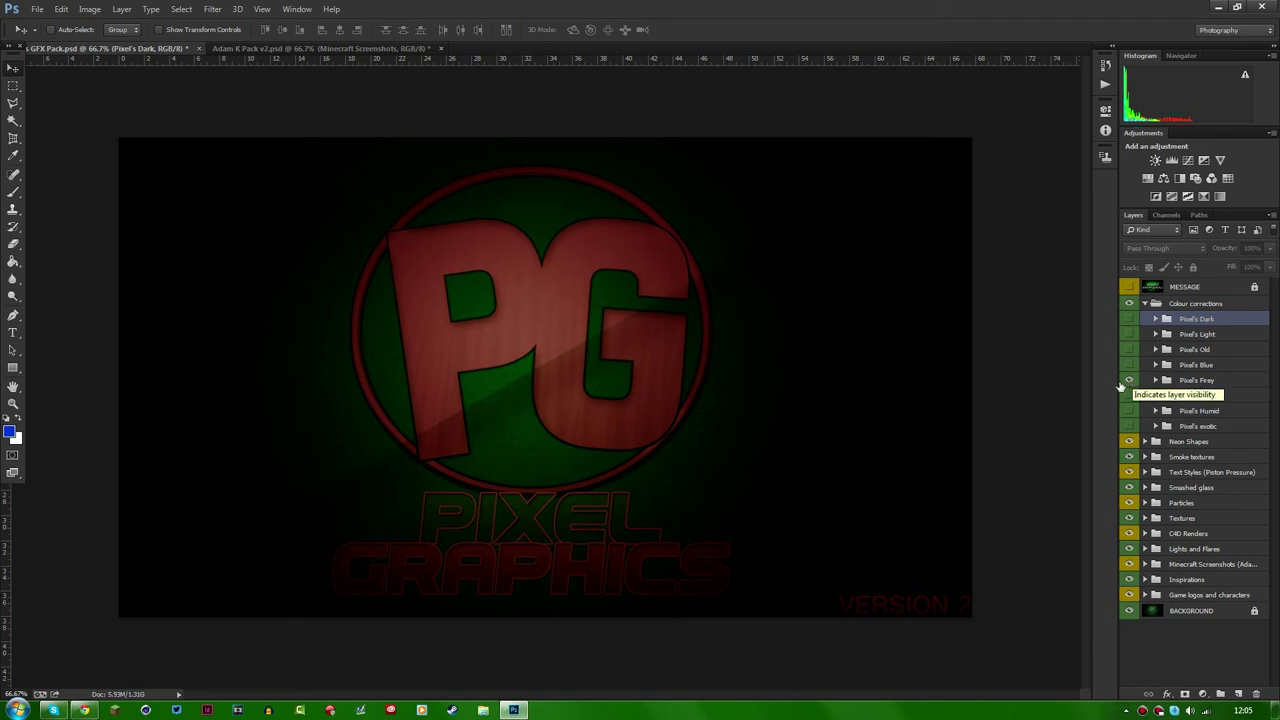
click(1131, 380)
click(1130, 396)
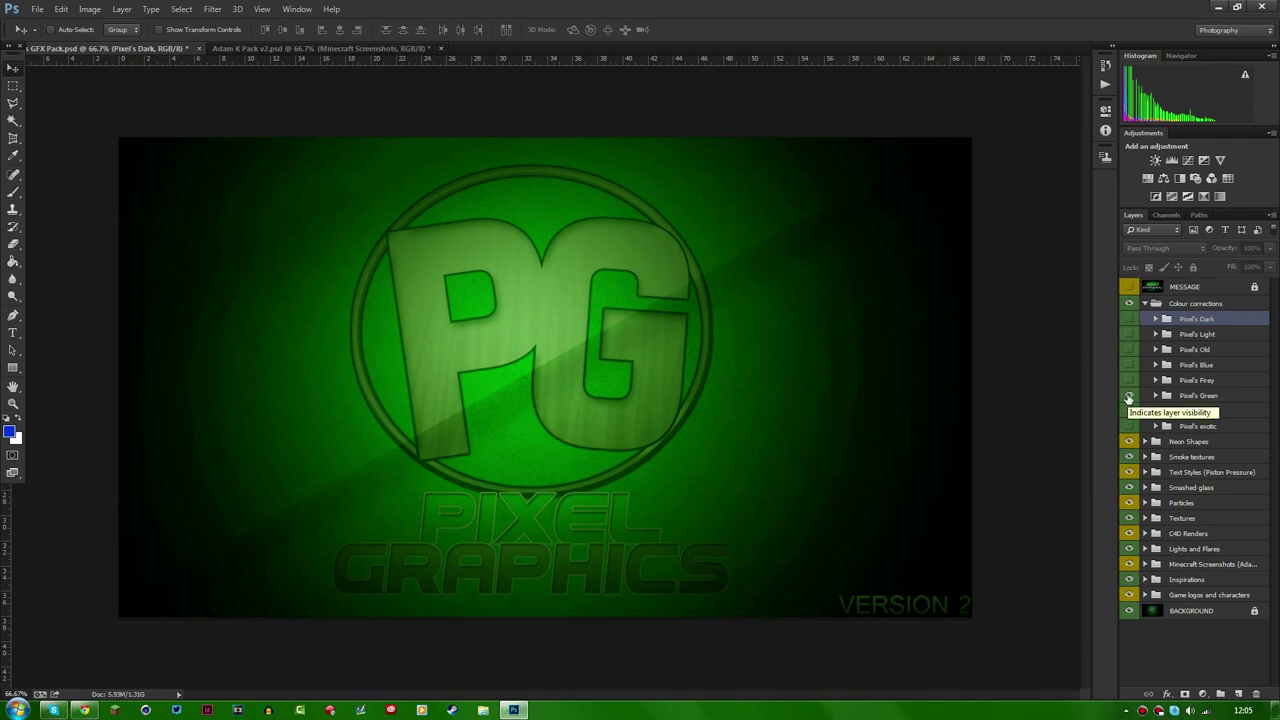
click(1130, 397)
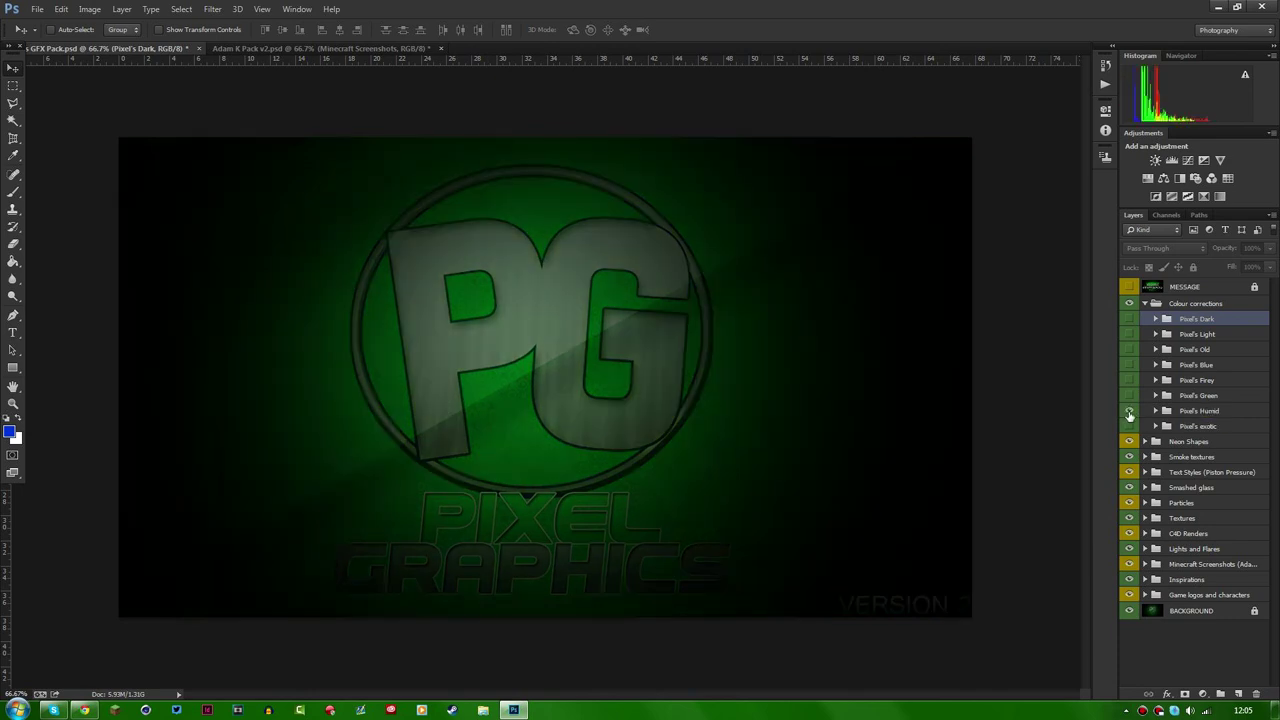
click(1130, 411)
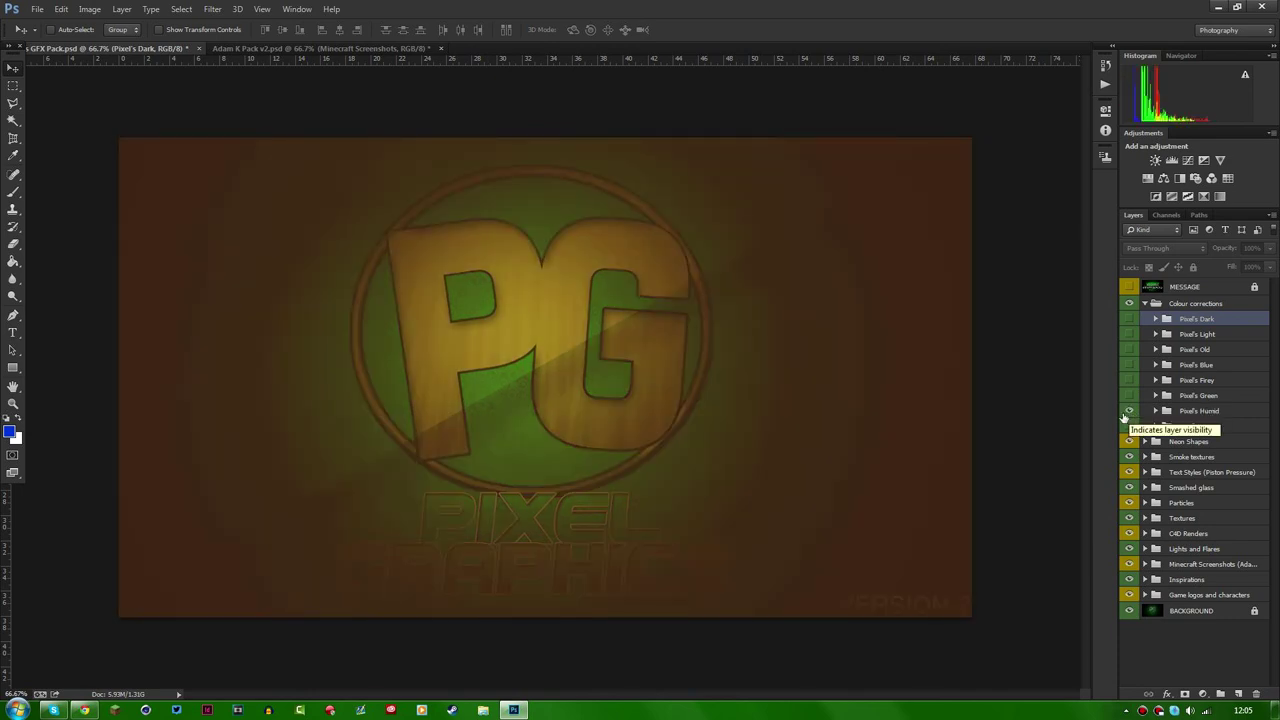
click(1130, 426)
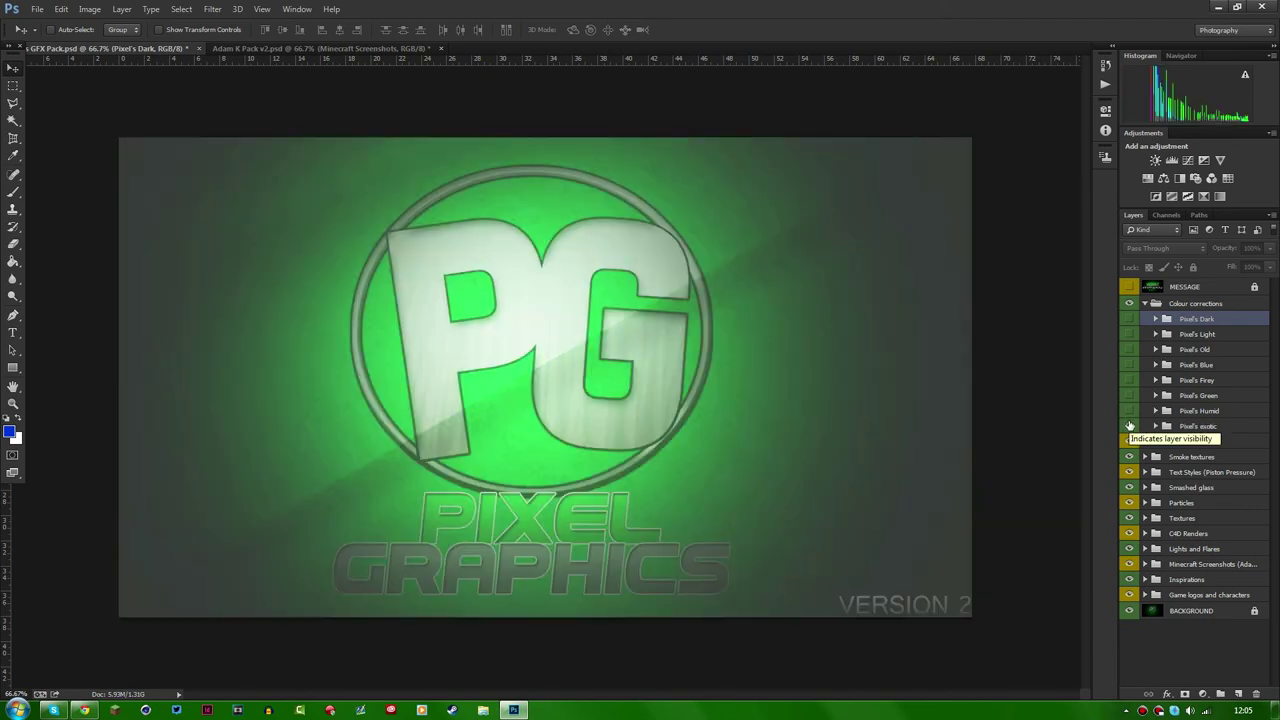
click(1130, 318)
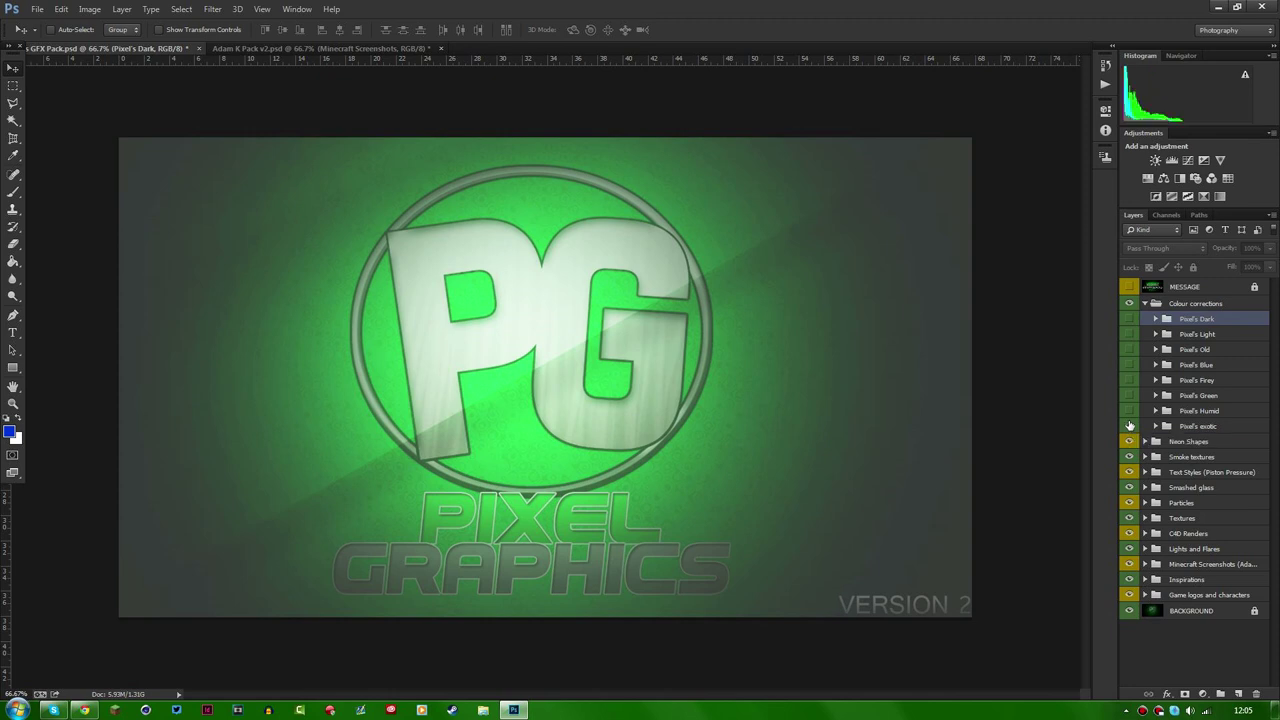
click(1145, 304)
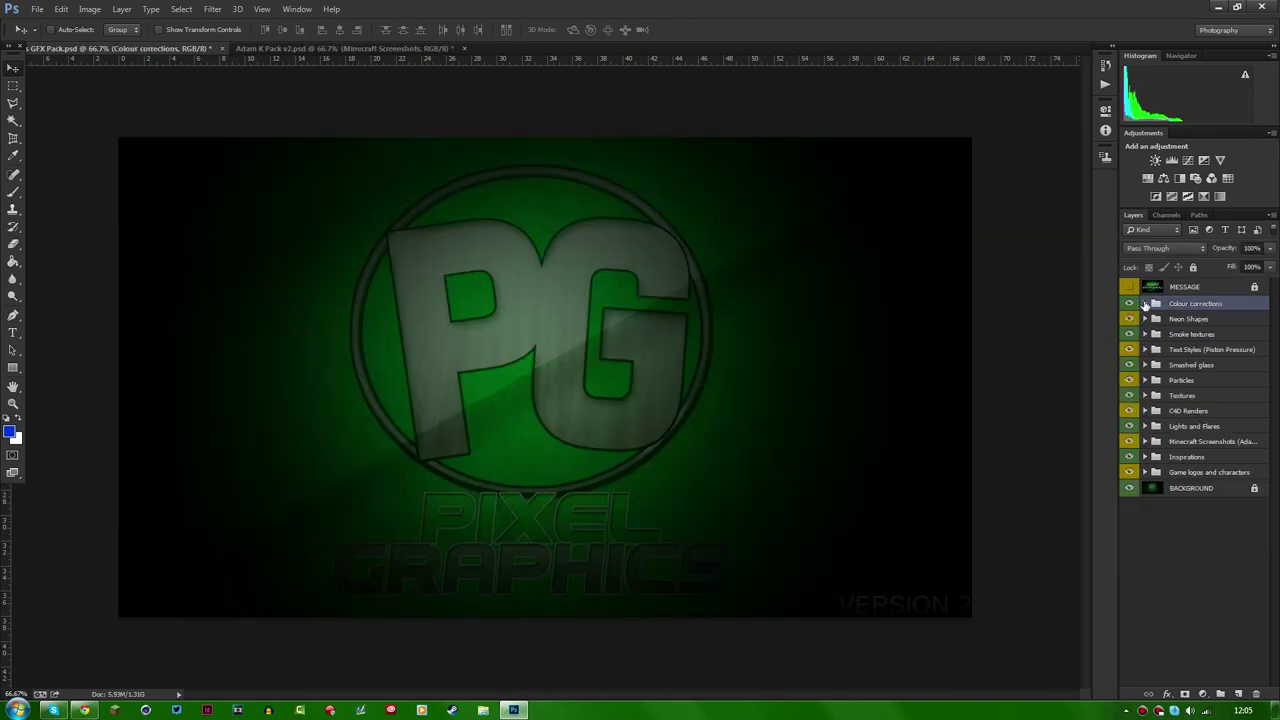
Expand the Neon Shapes group and preview Neon Spots, Neon Triangles, Neon Circles and Neon Triangle one after another.
click(1190, 320)
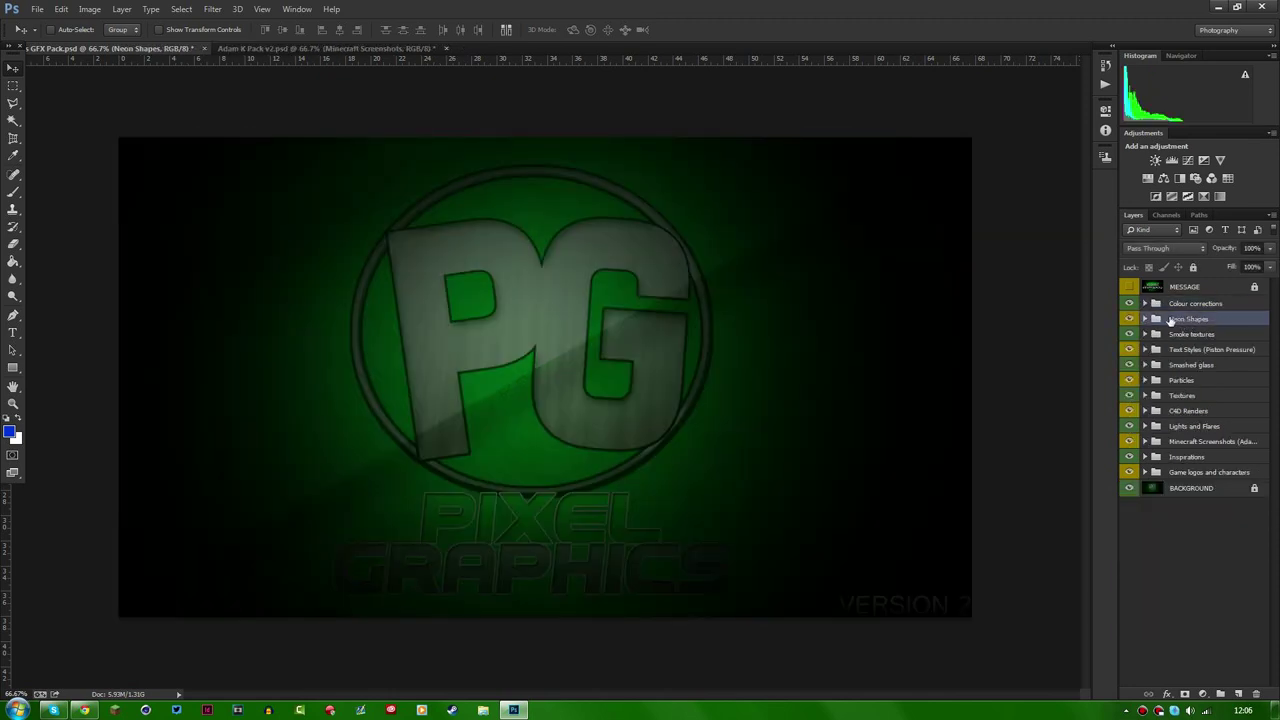
click(1145, 318)
click(1130, 336)
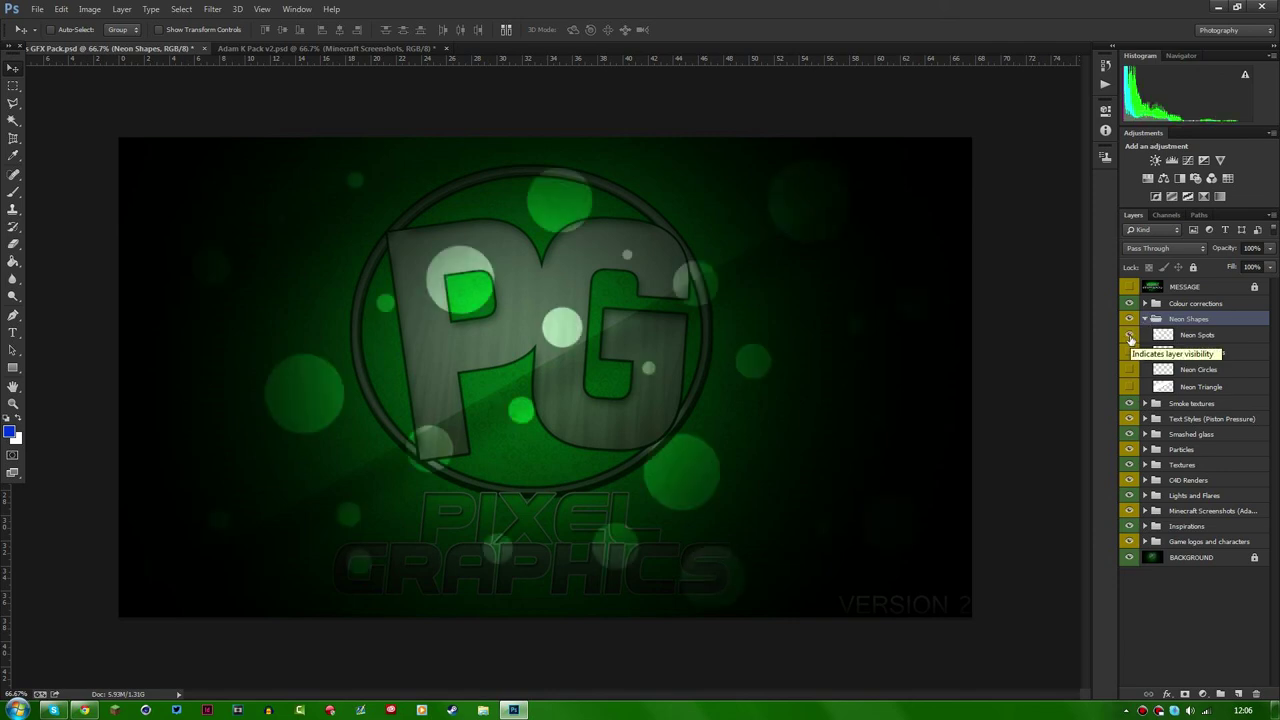
click(1130, 336)
click(1129, 352)
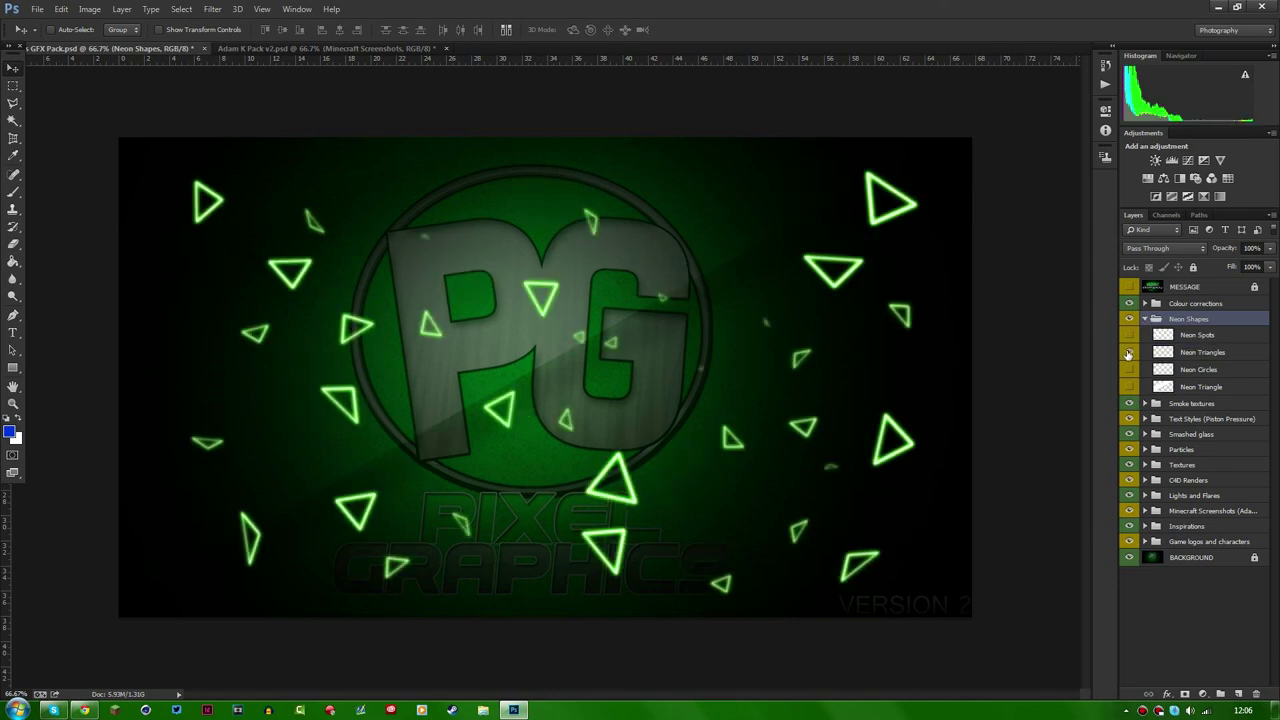
click(1129, 352)
click(1130, 370)
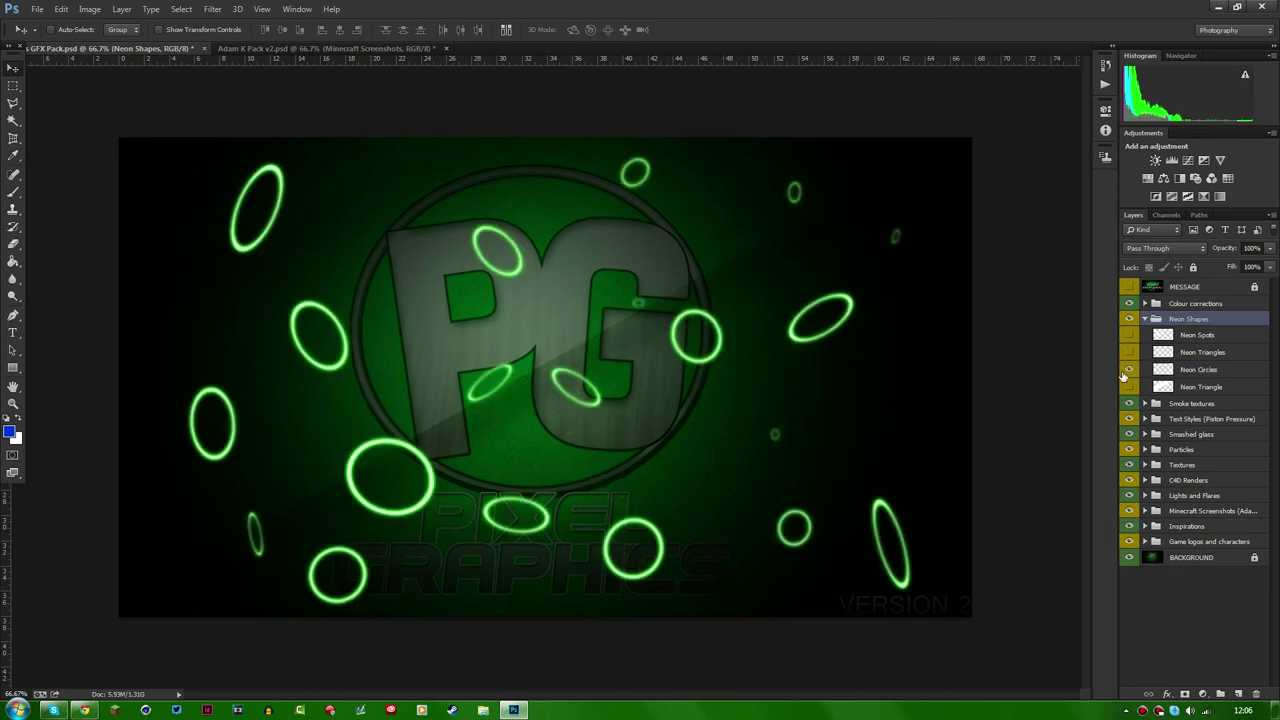
click(1130, 370)
click(1131, 387)
click(1131, 387)
click(1131, 387)
click(1131, 387)
Show and hide each of the four Neon Shapes layers a second time, from Neon Spots down to Neon Triangle.
click(1130, 335)
click(1130, 335)
click(1130, 352)
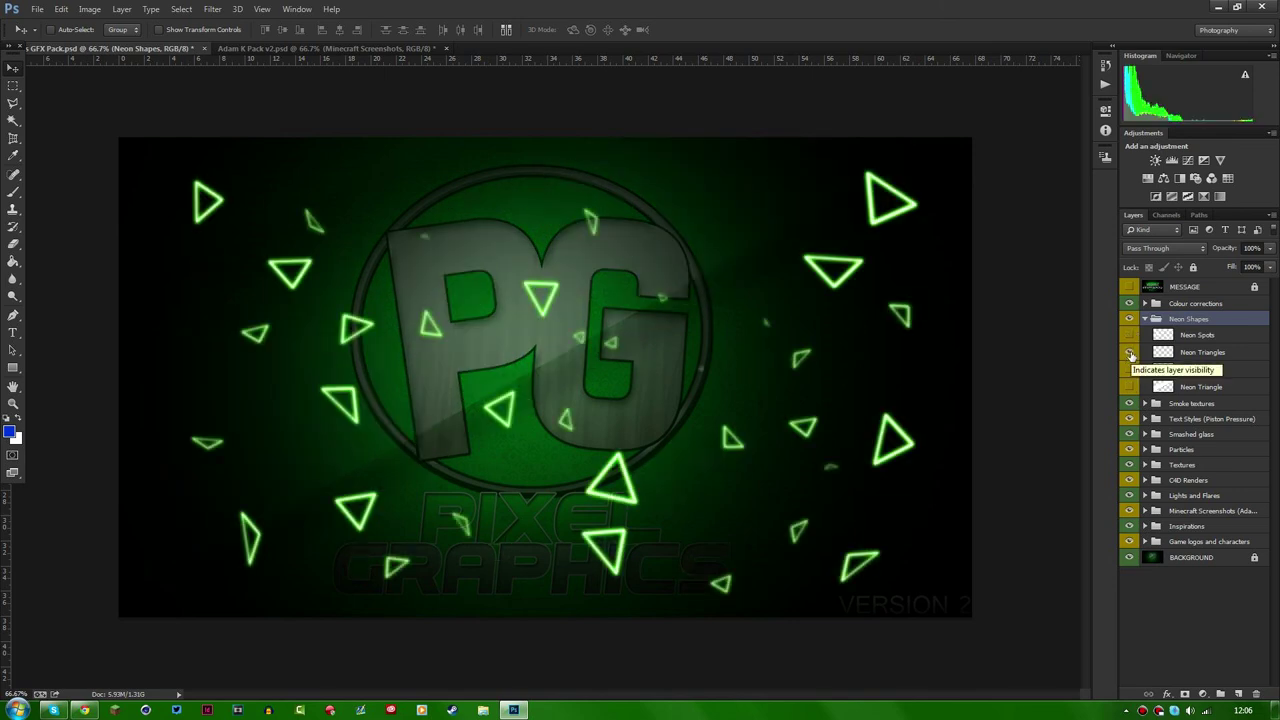
click(1130, 352)
click(1130, 369)
click(1130, 369)
click(1129, 387)
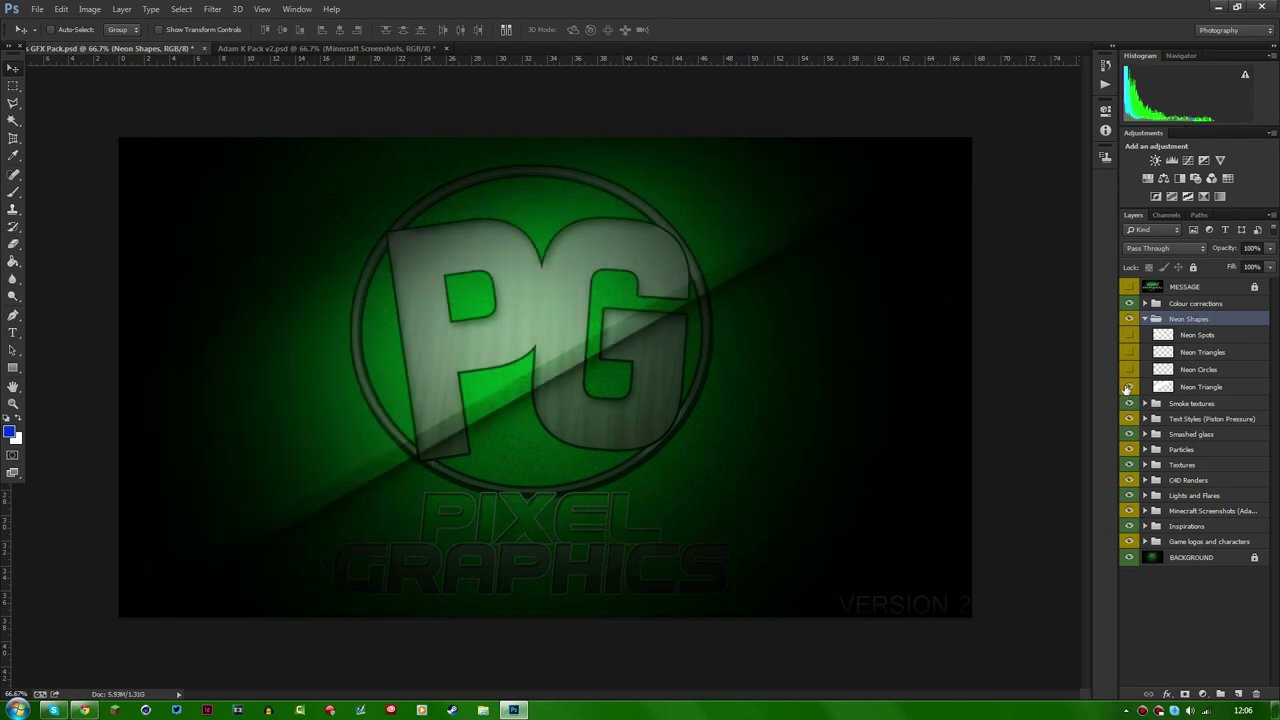
click(1129, 387)
Flick through the Neon Spots, Neon Triangles and Neon Circles layers once more and collapse the Neon Shapes group.
click(1129, 369)
click(1128, 369)
click(1130, 352)
click(1130, 350)
right_click(277, 238)
click(15, 88)
click(1129, 335)
click(1129, 335)
click(1128, 351)
click(1128, 351)
click(1128, 369)
click(1128, 369)
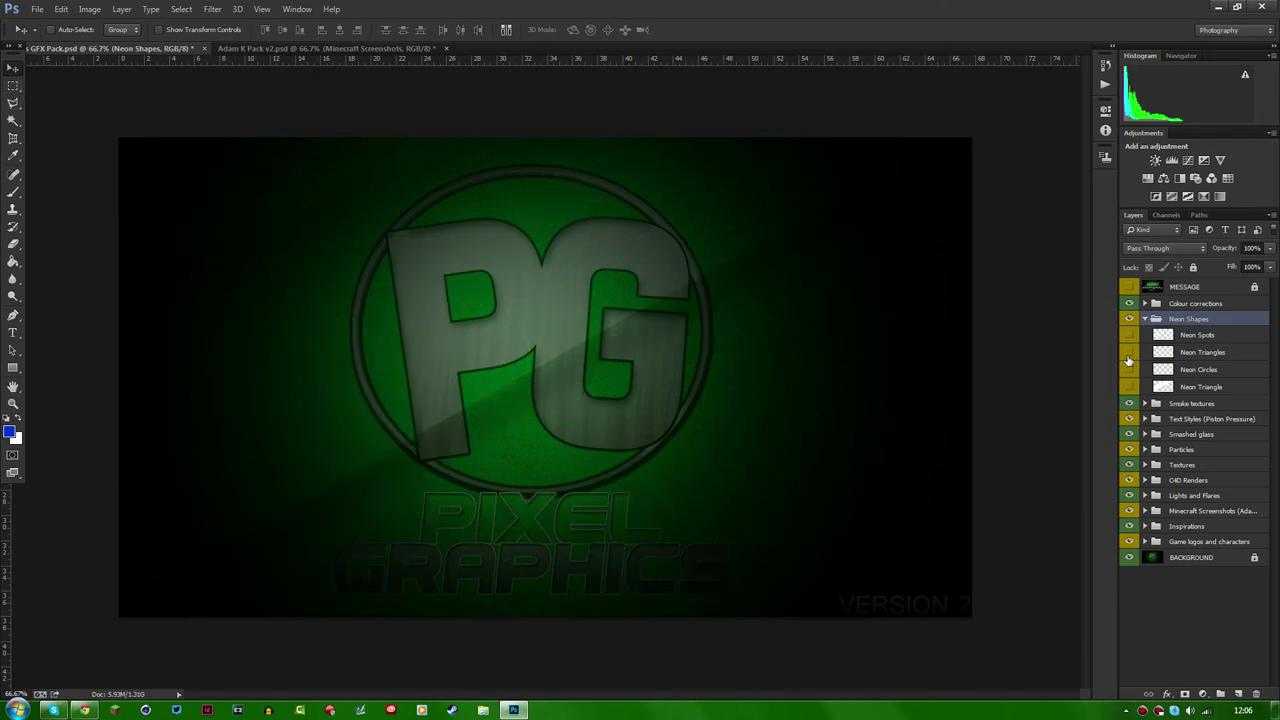
click(1145, 318)
Expand the Smoke textures group, preview Smoke 1 to Smoke 4 in turn with each hidden again, and collapse the group.
click(1155, 338)
click(1145, 334)
click(1129, 350)
click(1129, 350)
click(1130, 368)
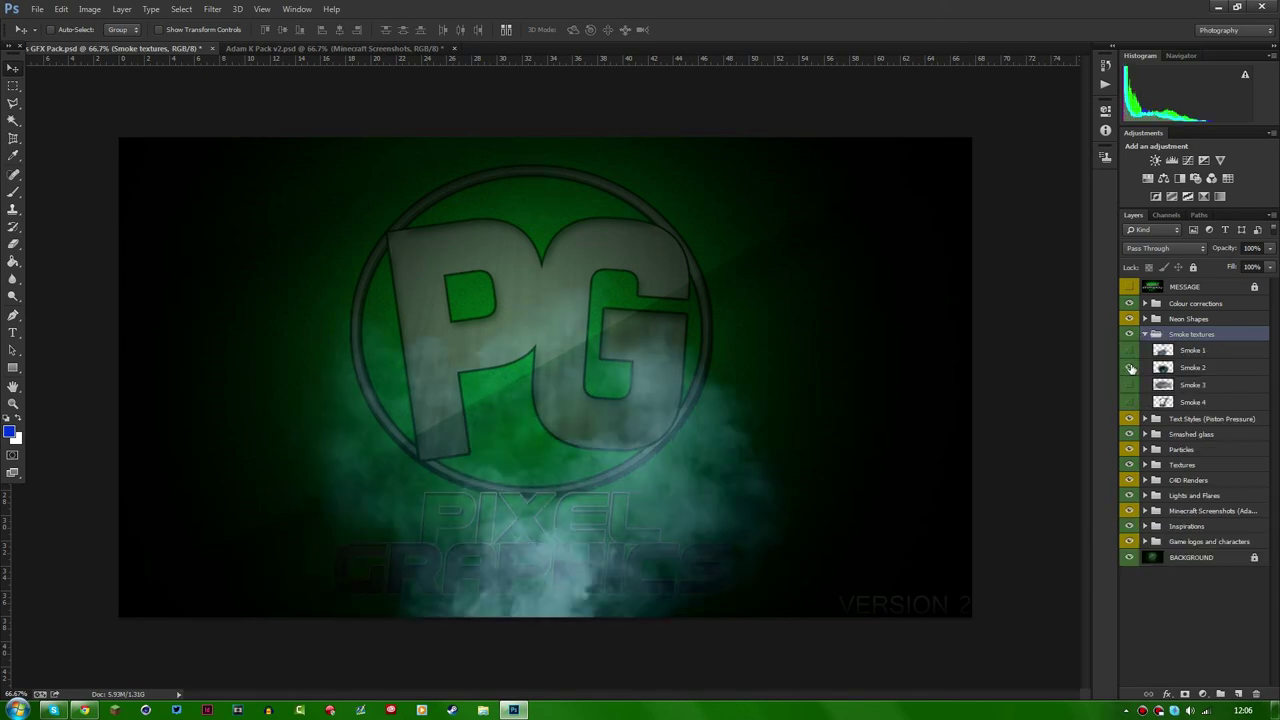
click(1130, 368)
click(1130, 385)
click(1130, 385)
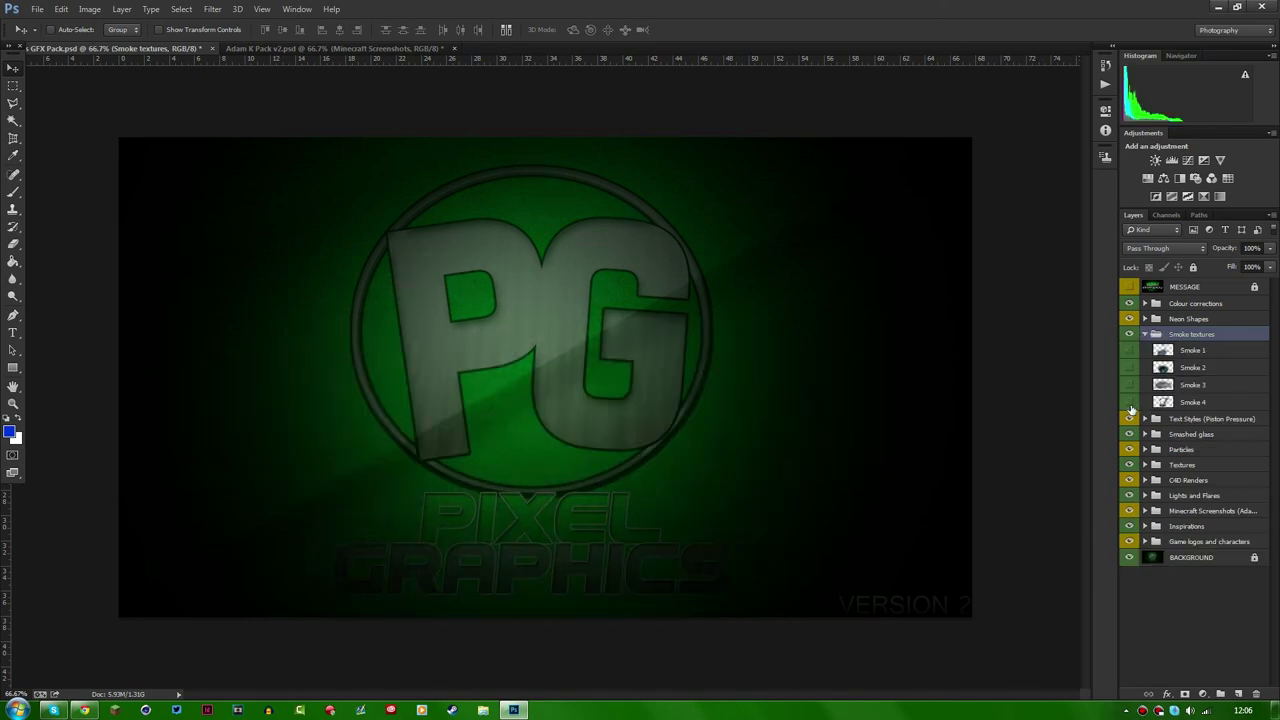
click(1130, 402)
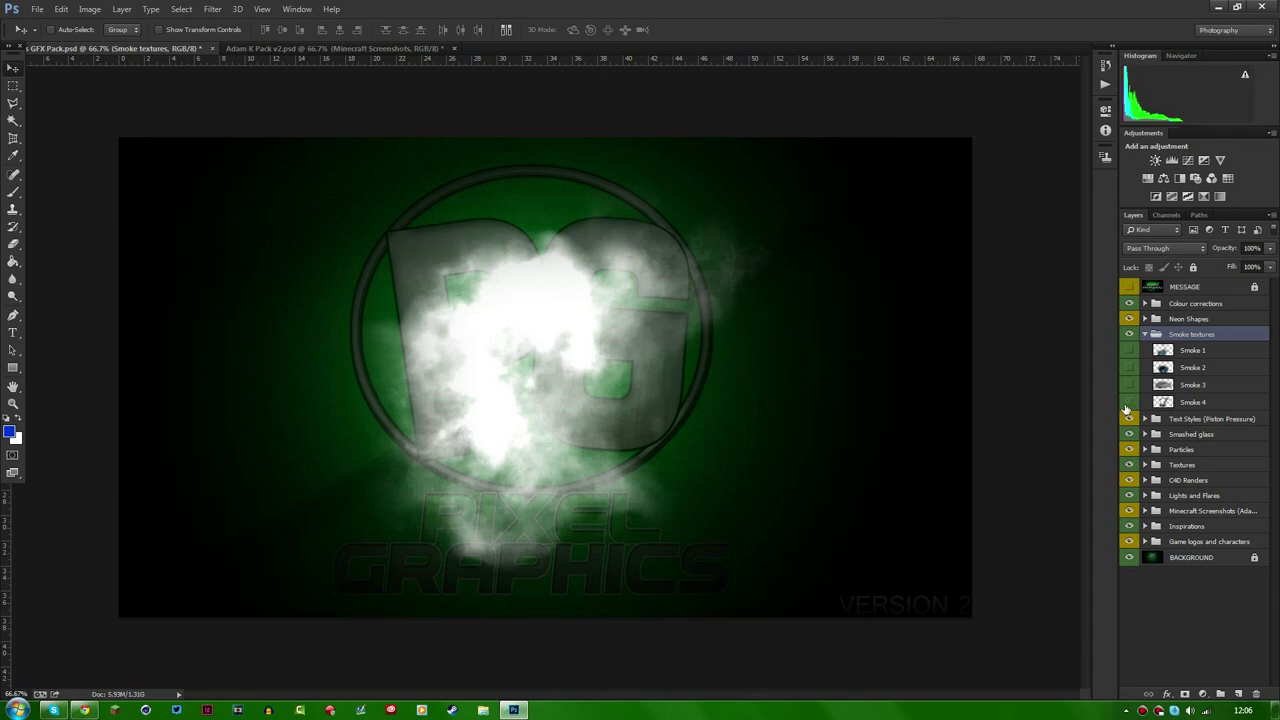
click(1128, 404)
click(1145, 334)
Expand the Text Styles (Piston Pressure) group and compare the Normal Text and Bordered Text sets by showing each in turn.
click(1147, 350)
click(1145, 349)
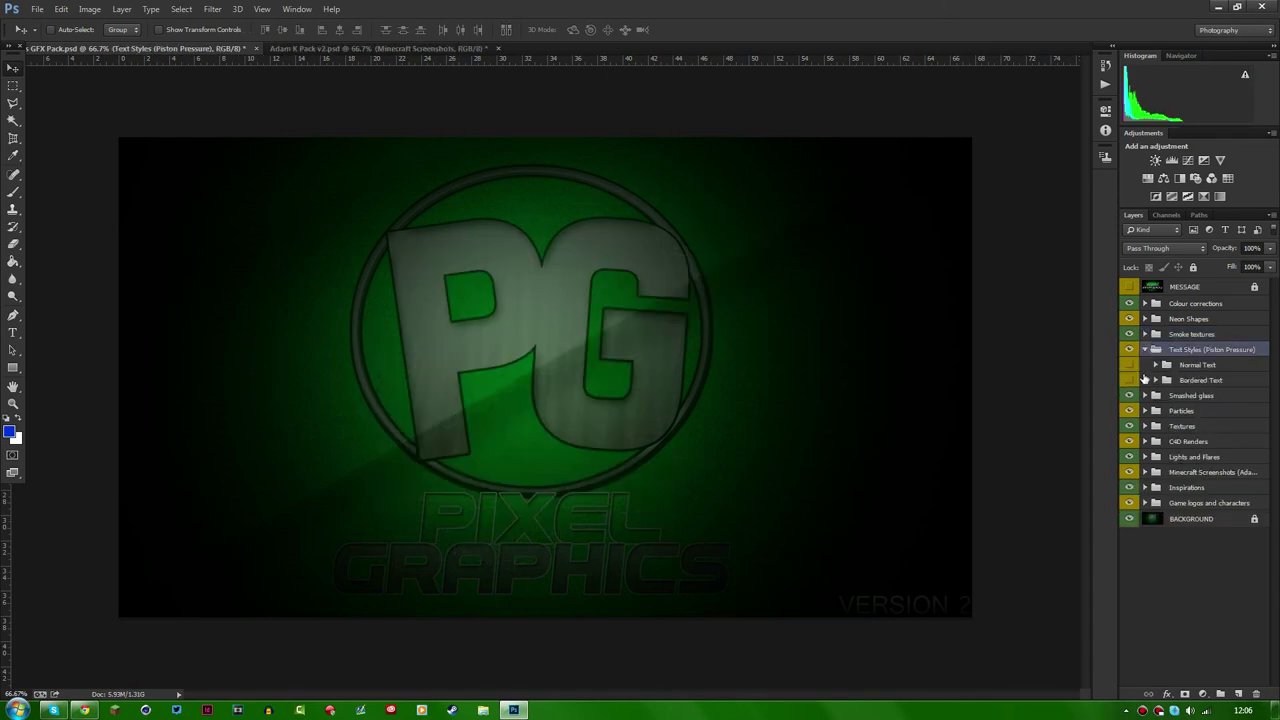
click(1177, 366)
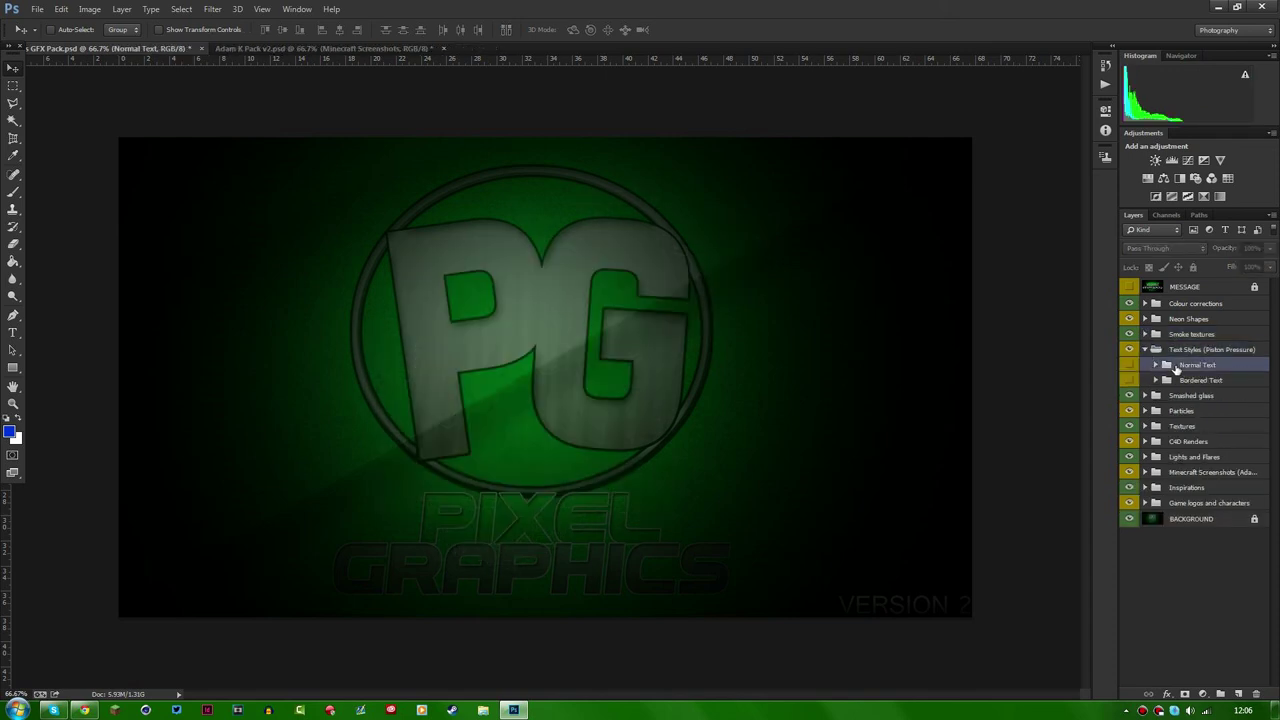
click(1129, 365)
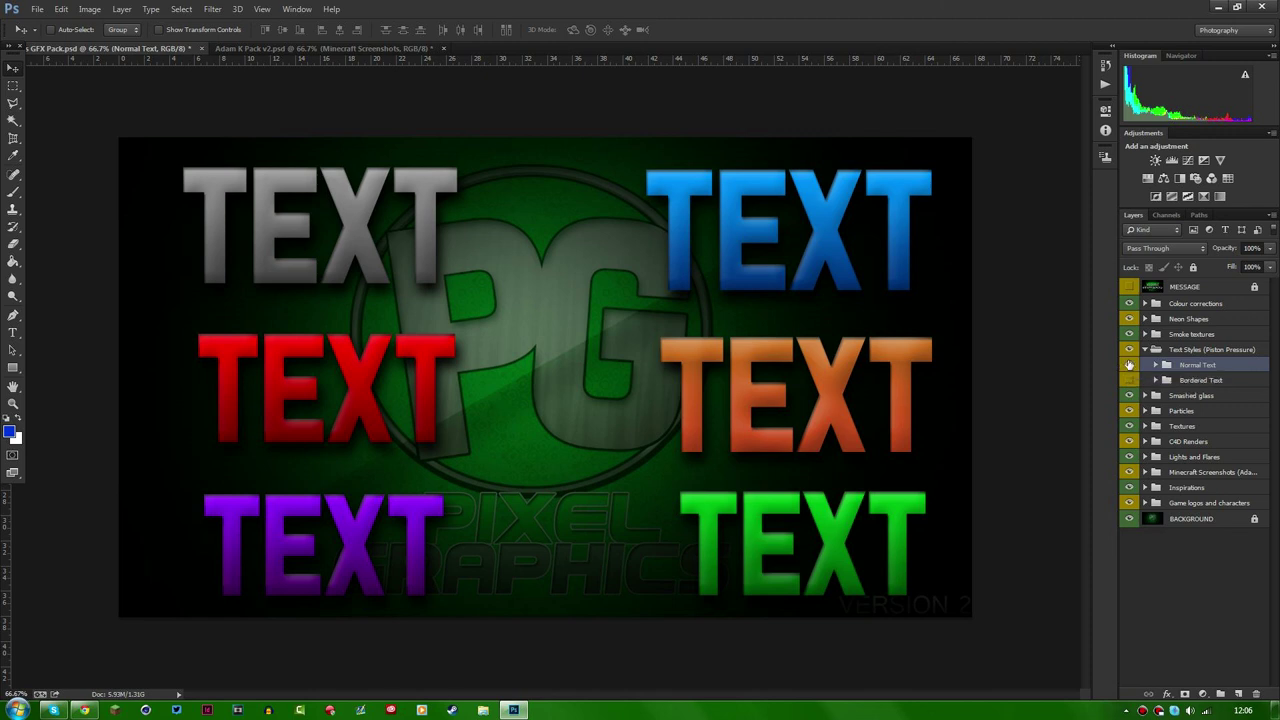
click(1129, 365)
click(1129, 380)
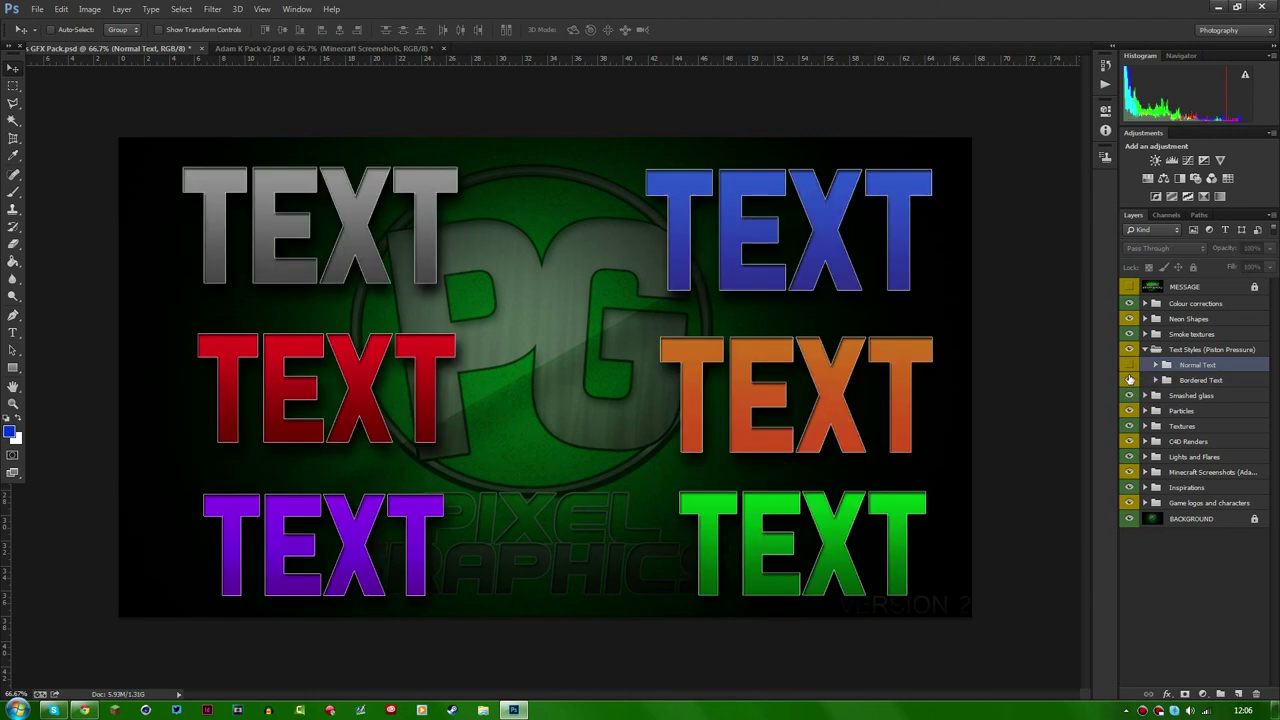
click(1129, 380)
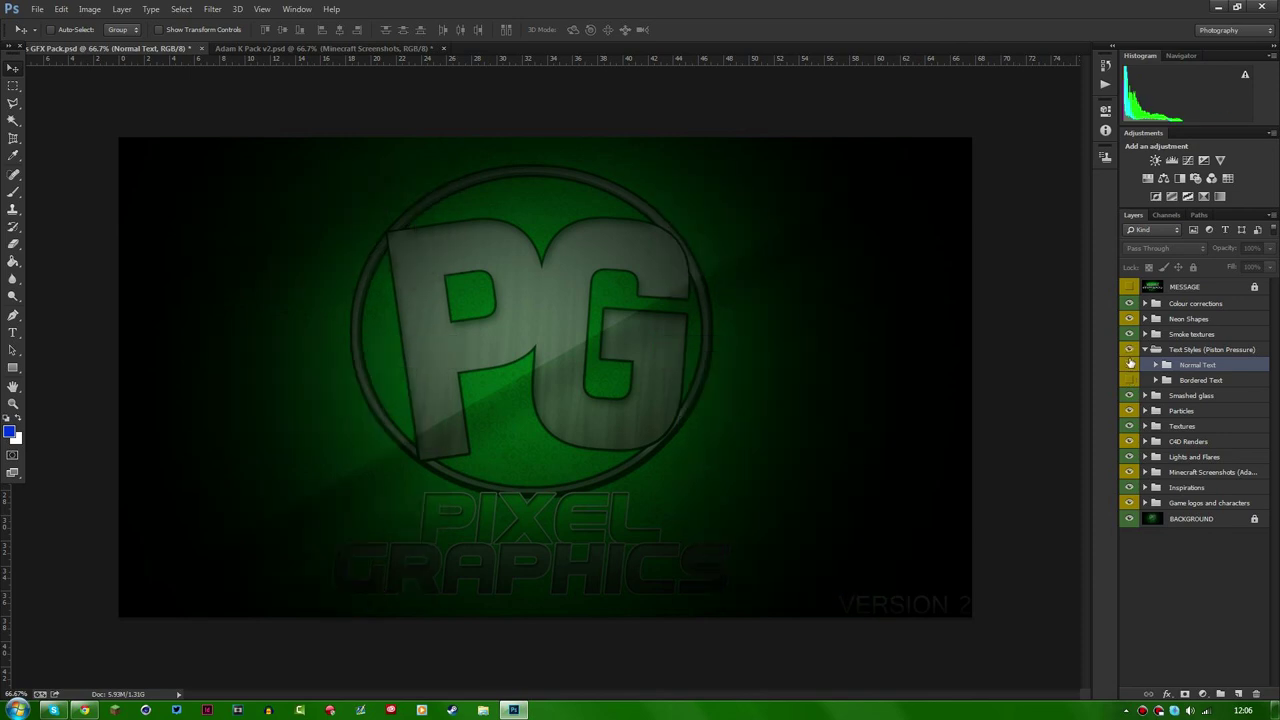
click(1131, 365)
click(1130, 366)
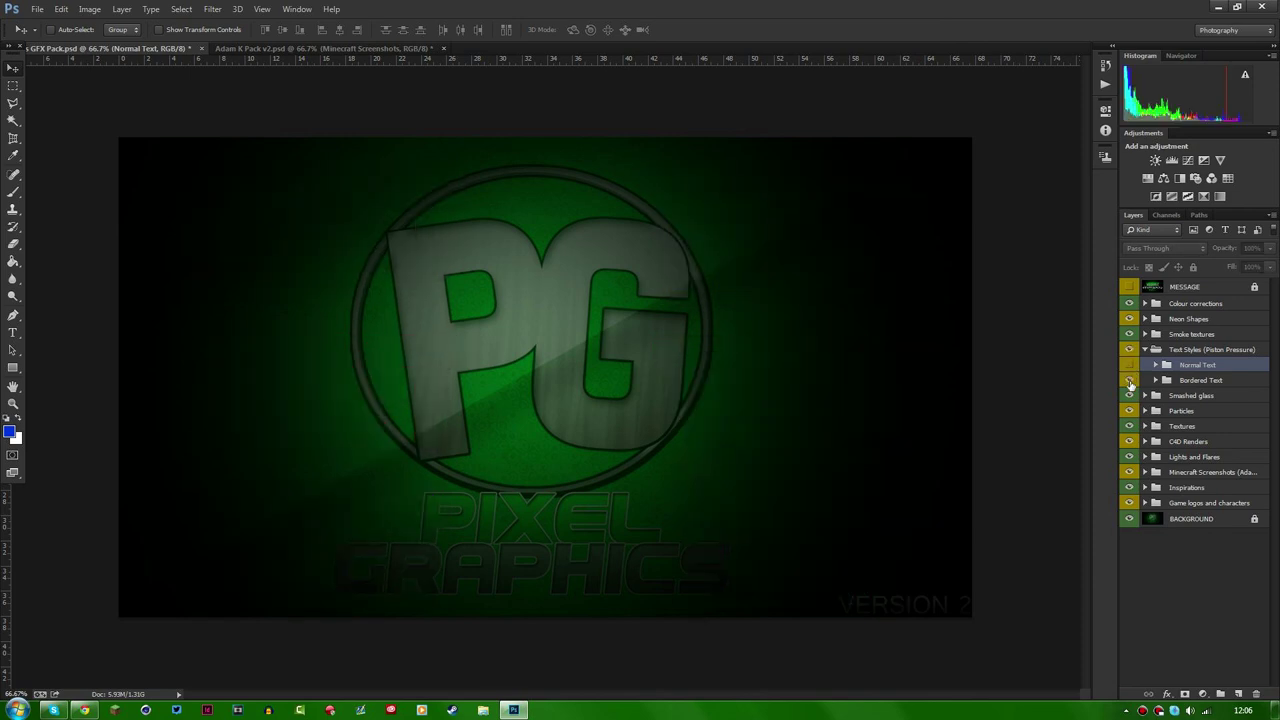
Show and expand the Normal Text group, and copy the layer style of its Humid Yellow text layer.
click(1129, 366)
click(1156, 365)
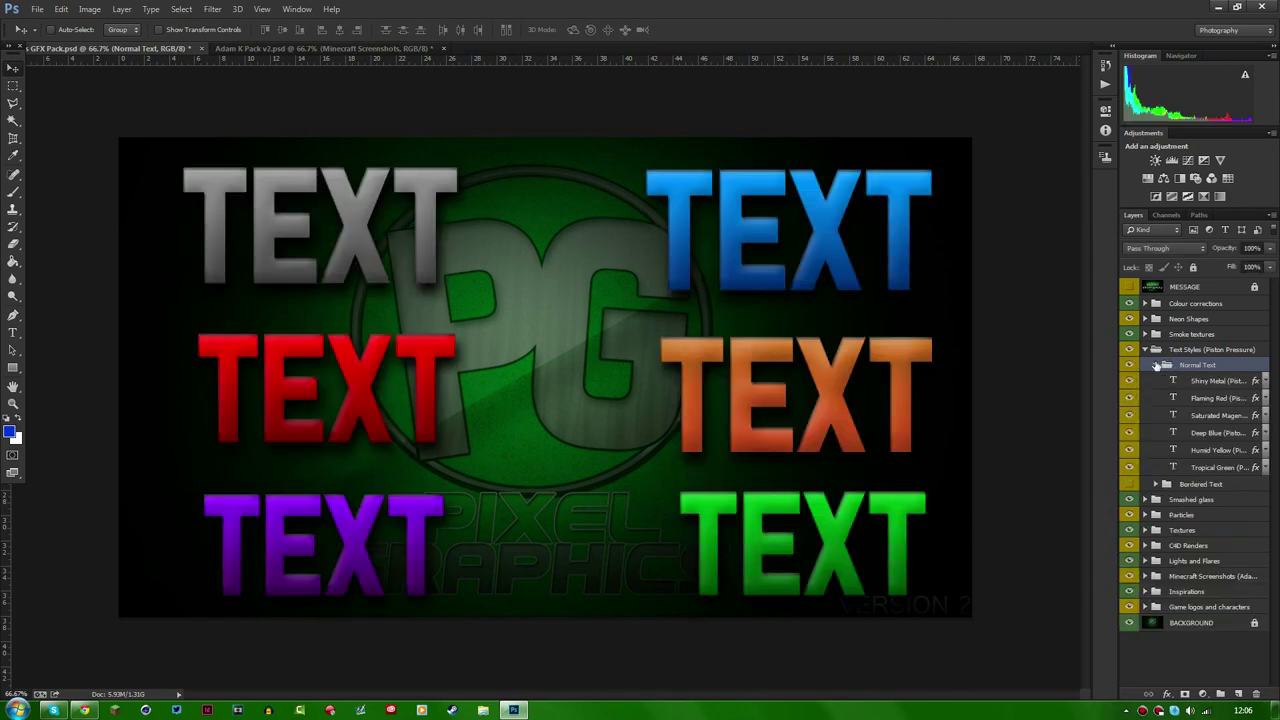
click(1196, 432)
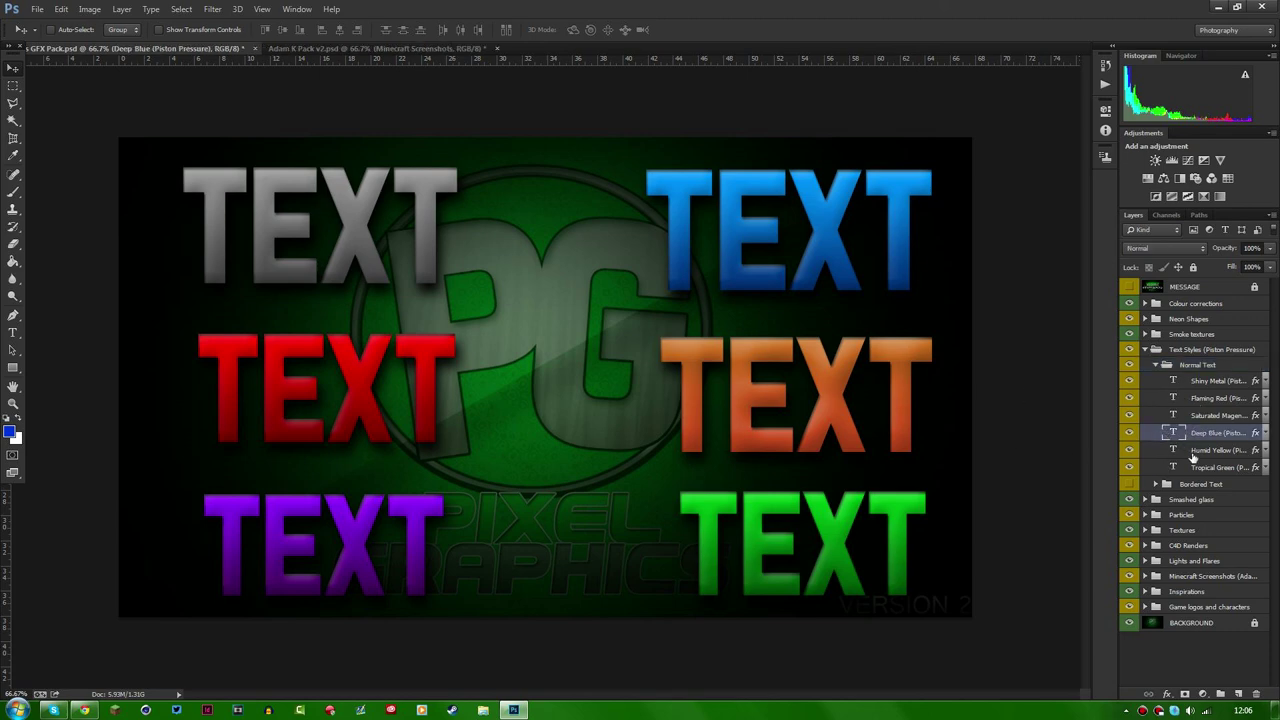
click(1190, 455)
right_click(1188, 455)
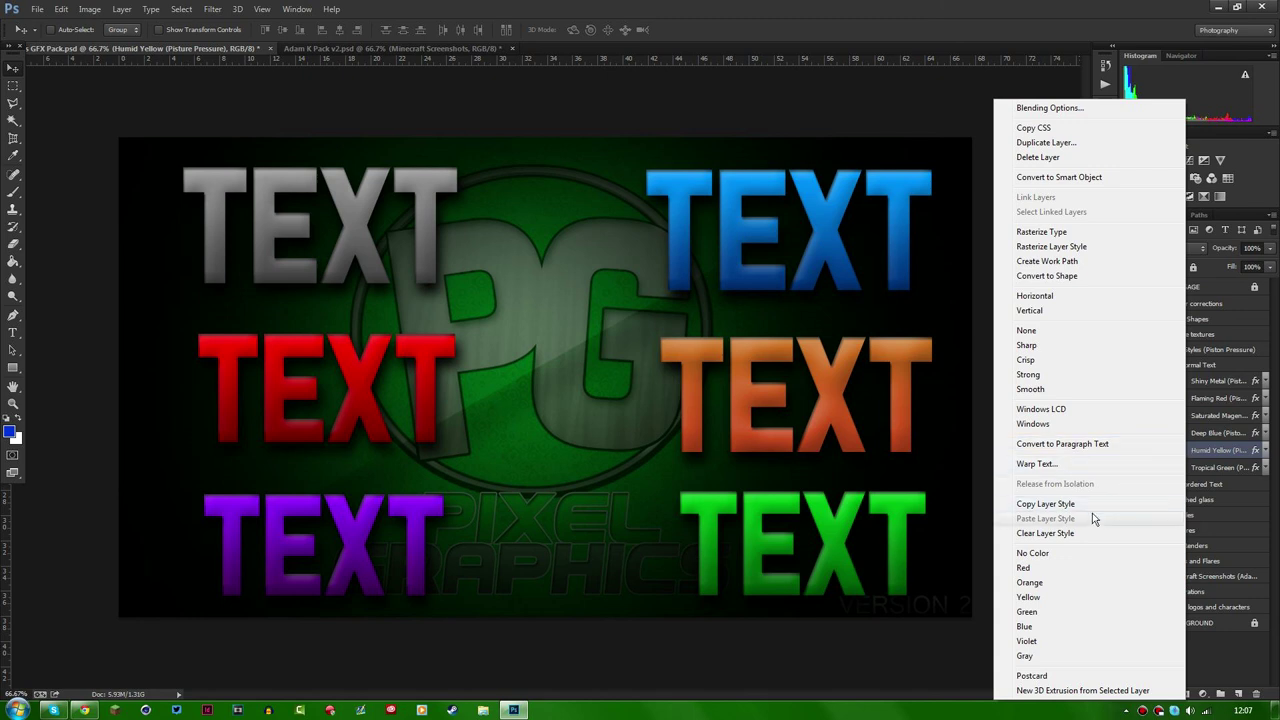
click(1045, 504)
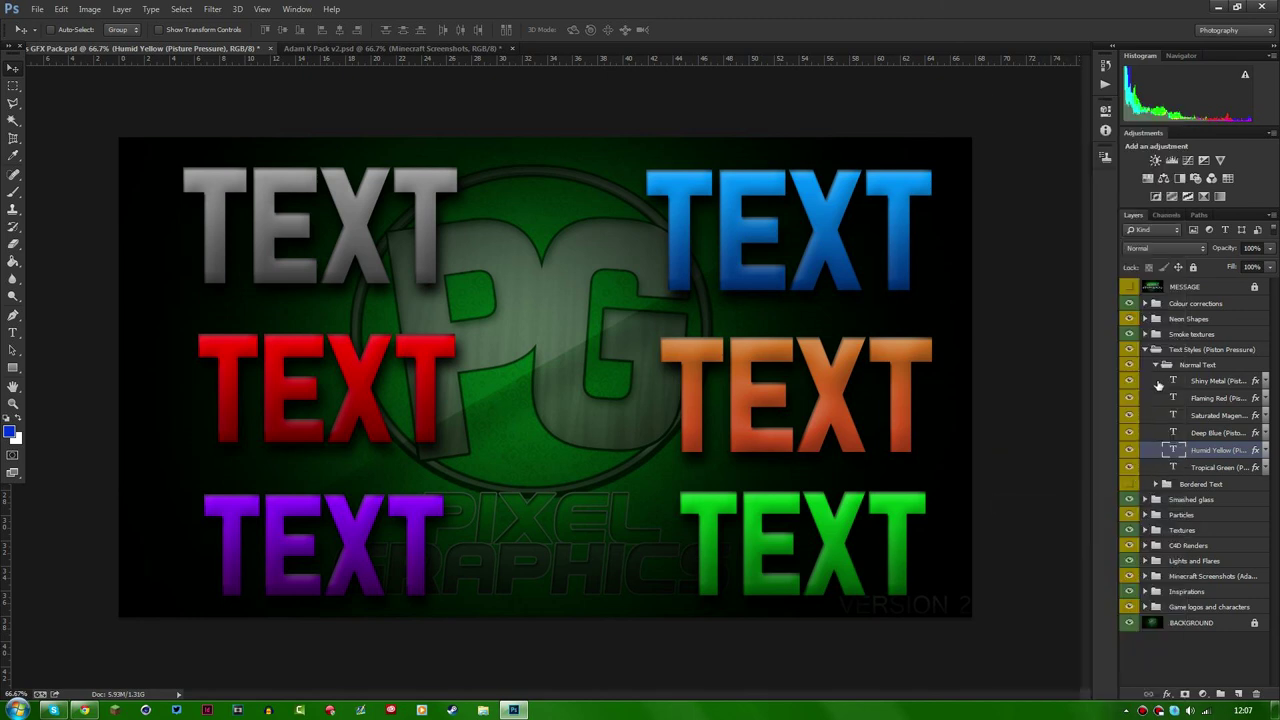
Collapse and hide the Normal Text group, then collapse the Text Styles (Piston Pressure) group.
click(1153, 365)
click(1129, 365)
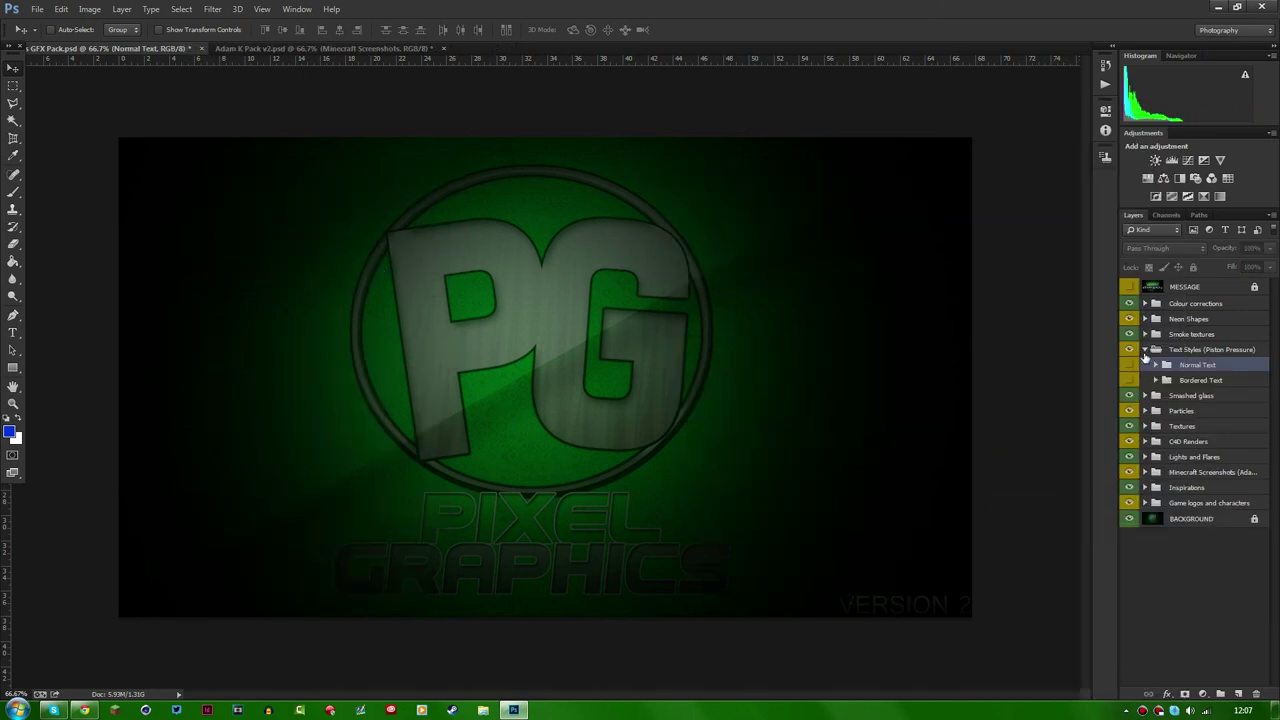
click(1156, 349)
click(1145, 349)
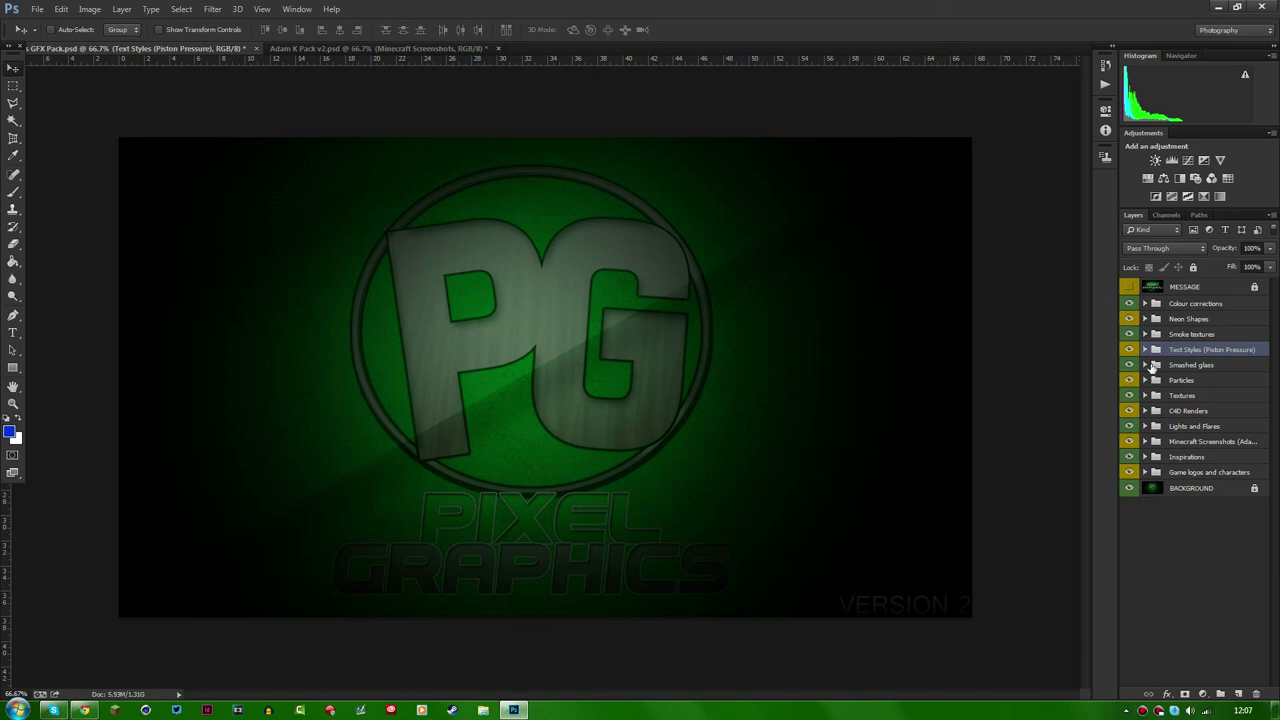
Expand the Smashed glass group and preview Smashed glass 1 and Smashed glass 2 in turn, hiding each again.
click(1151, 368)
click(1145, 365)
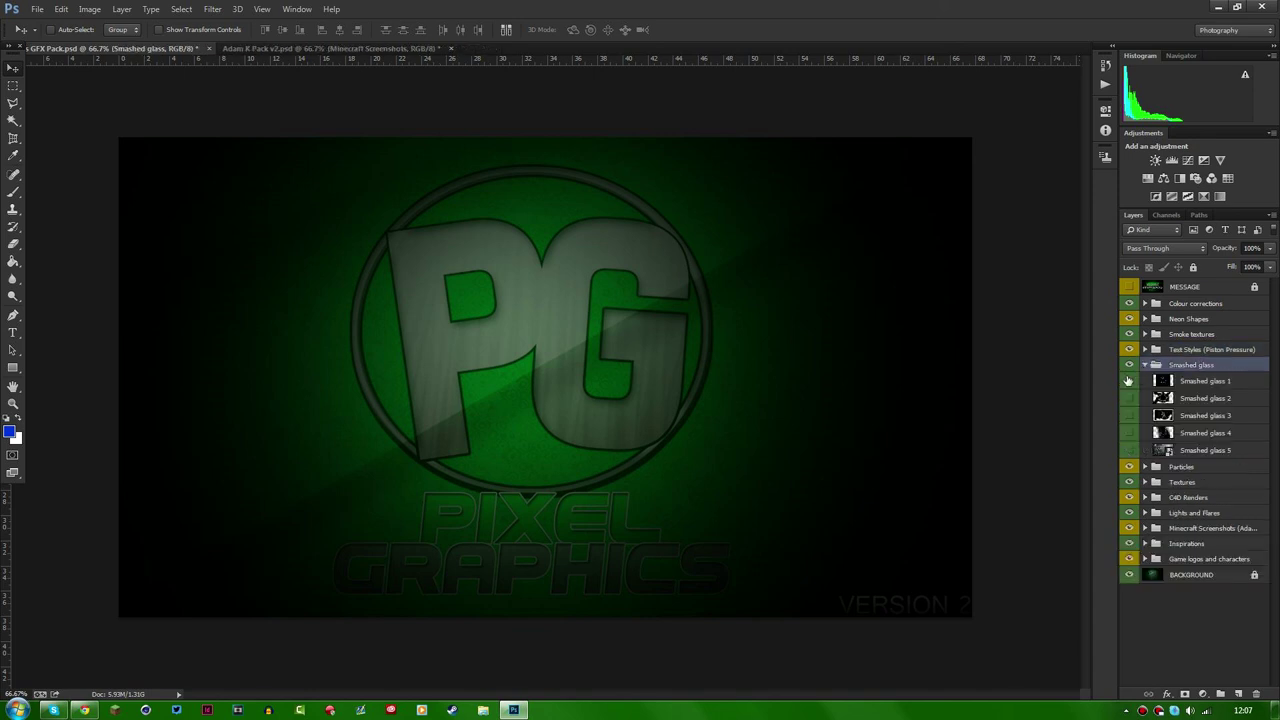
click(1128, 381)
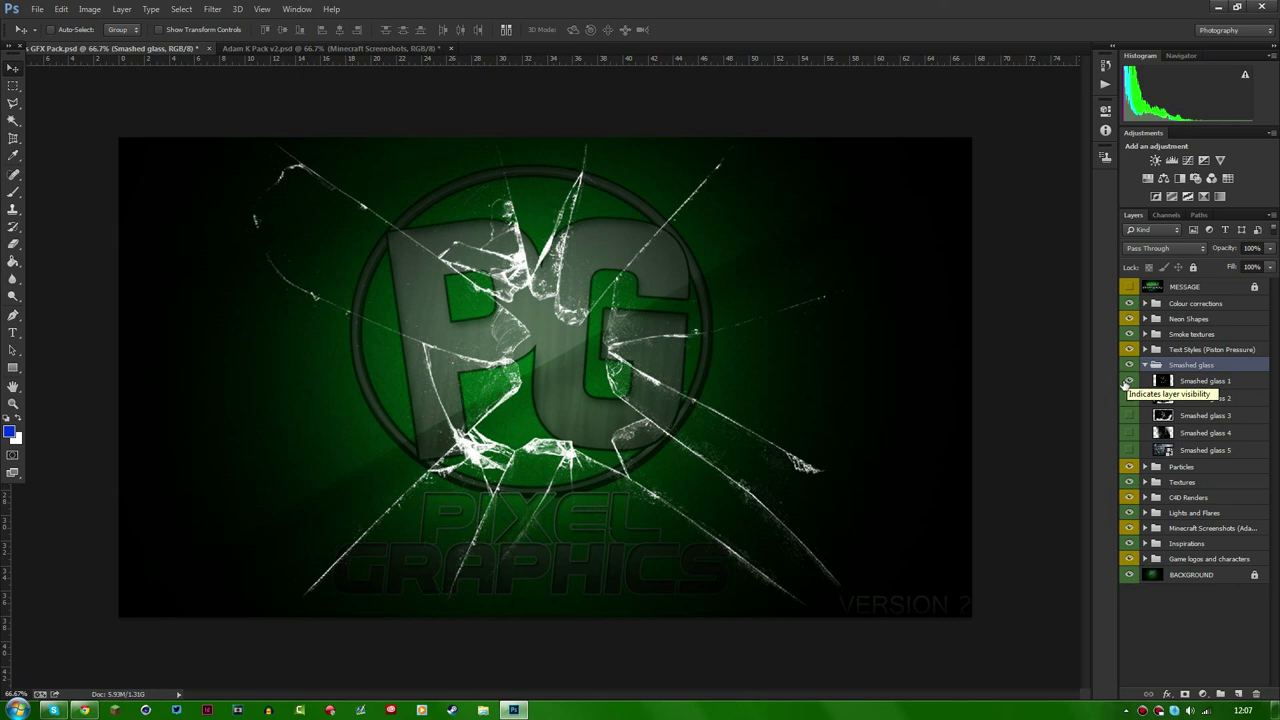
click(1128, 381)
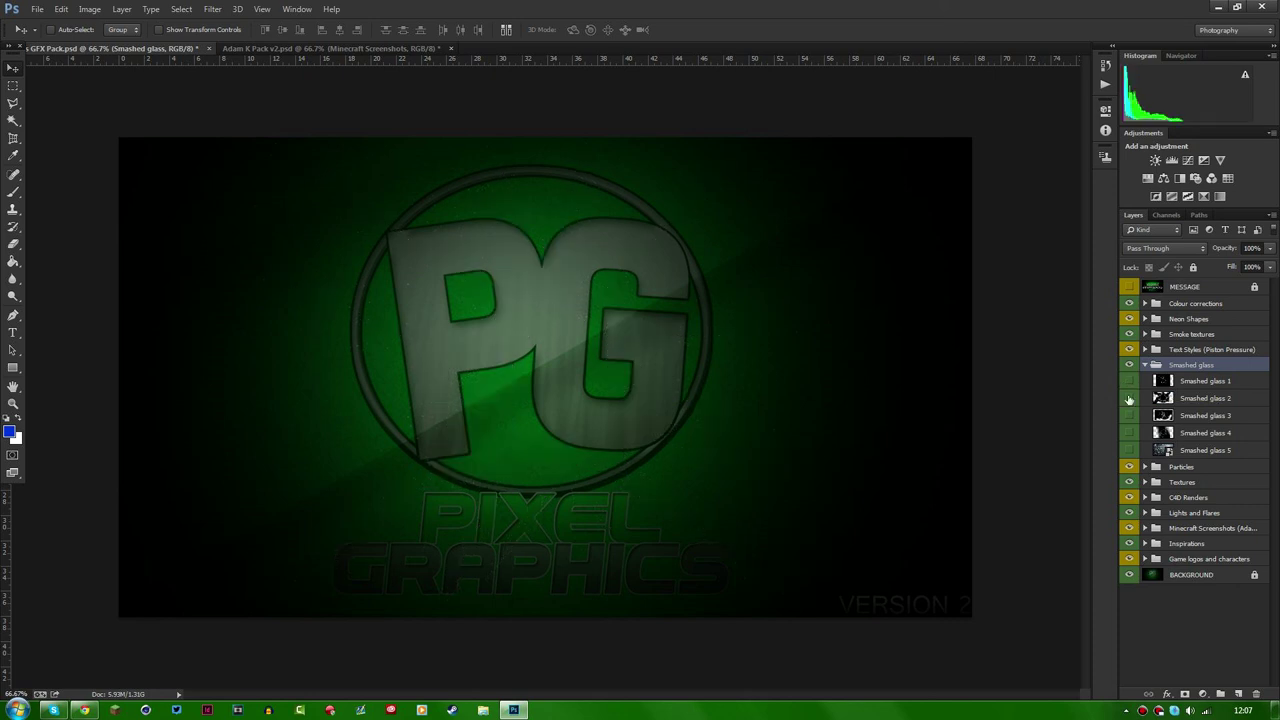
click(1129, 398)
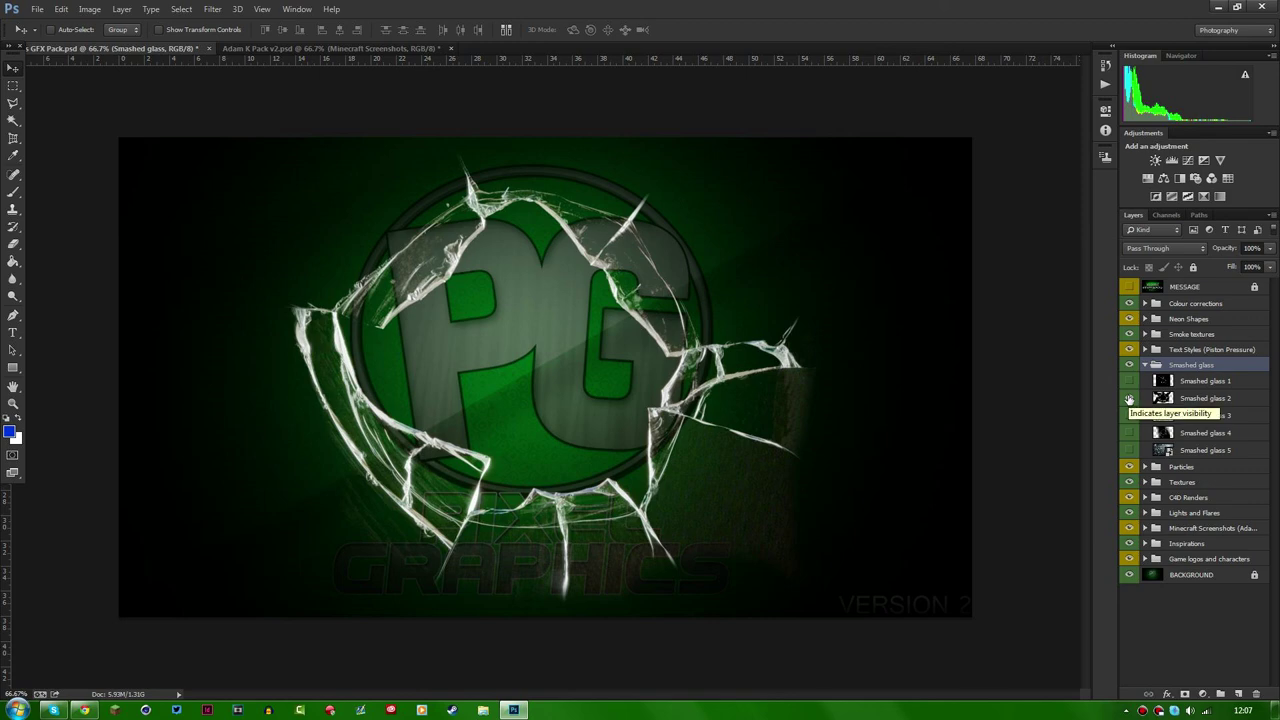
click(1129, 398)
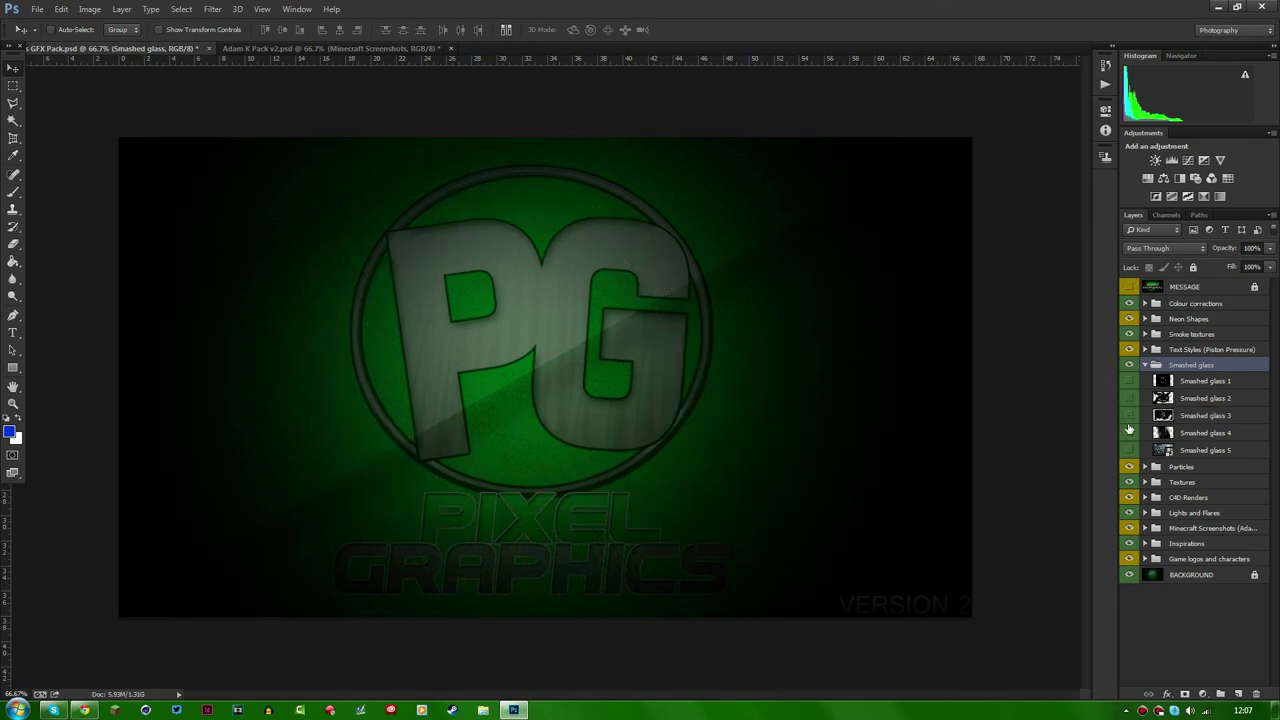
Preview Smashed glass 4, 5, 2 and 3 in turn with each hidden again, and collapse the Smashed glass group.
click(1129, 433)
click(1129, 433)
click(1128, 450)
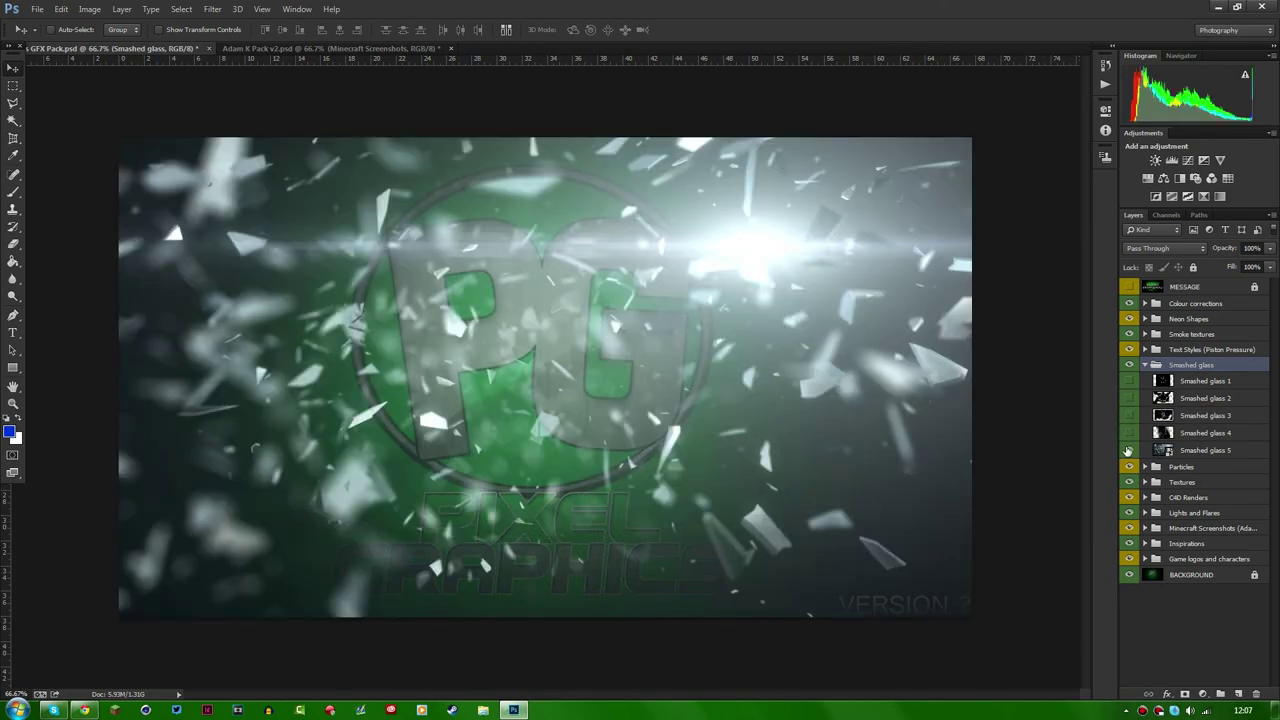
click(1128, 450)
click(1129, 398)
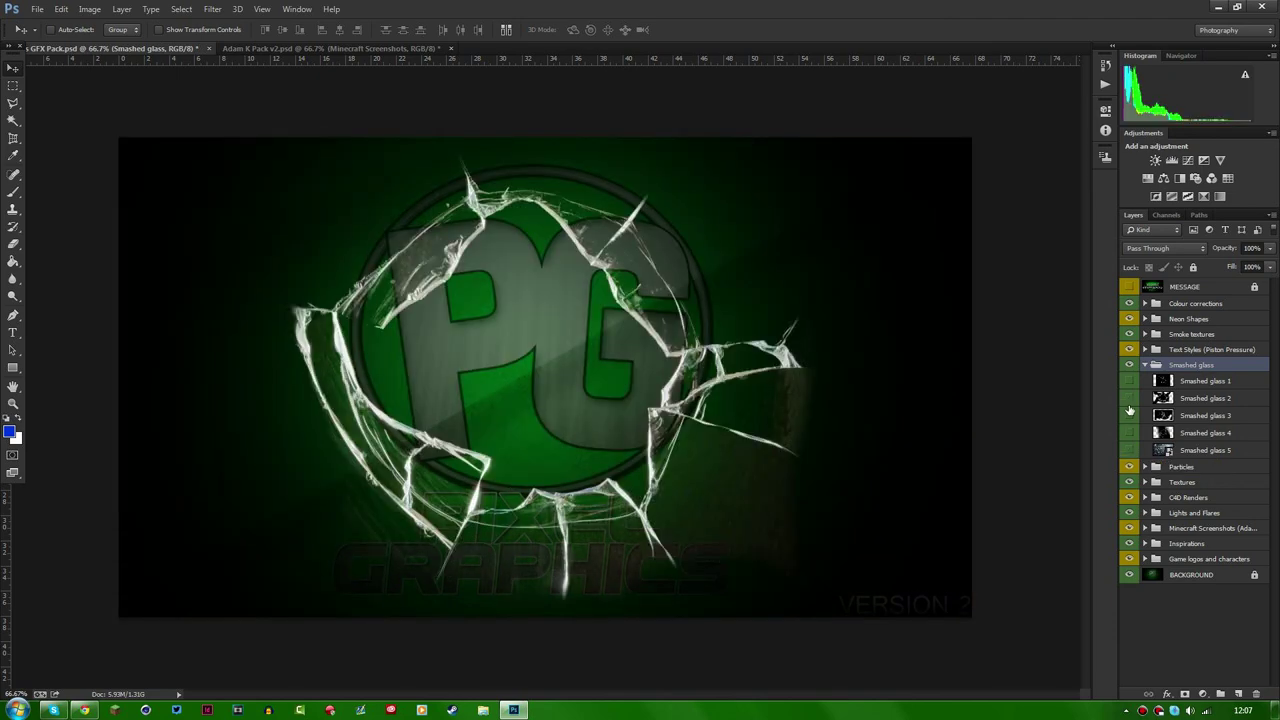
click(1129, 398)
click(1128, 415)
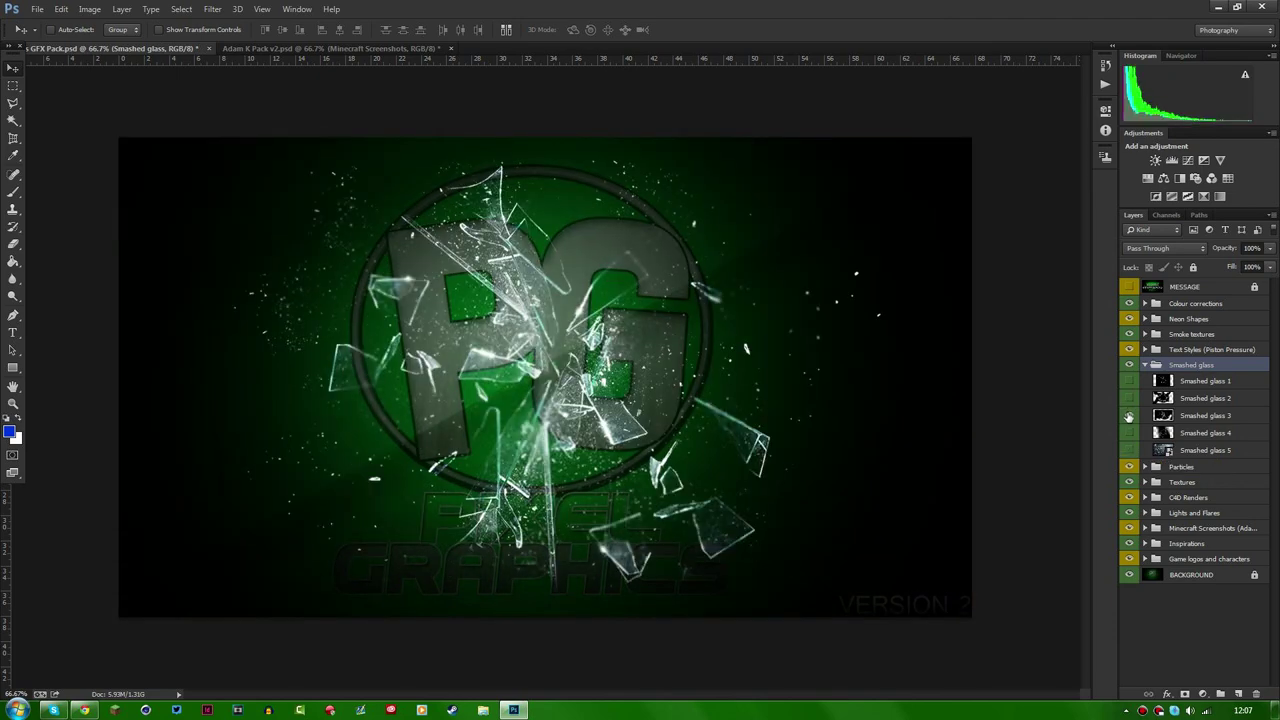
click(1128, 415)
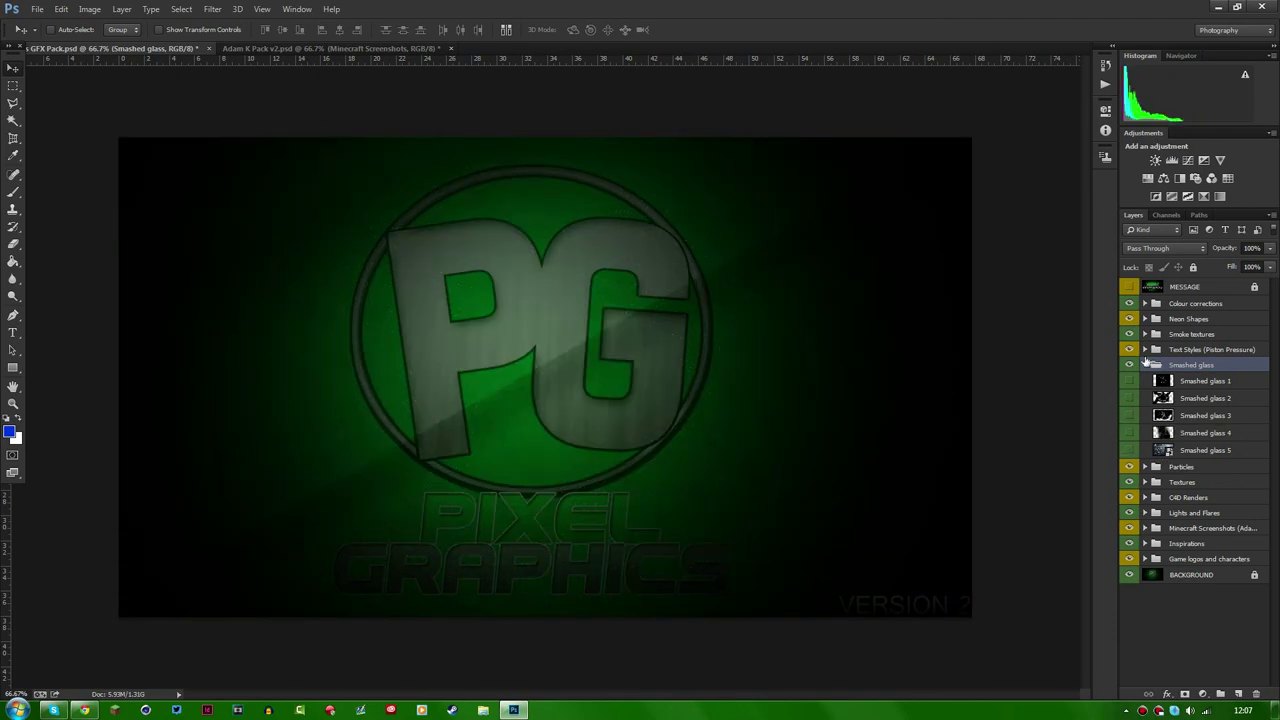
click(1145, 365)
Expand the Particles group and preview Particles 1, Particles 2 and Particles 3 in turn, hiding each again.
click(1154, 380)
click(1145, 380)
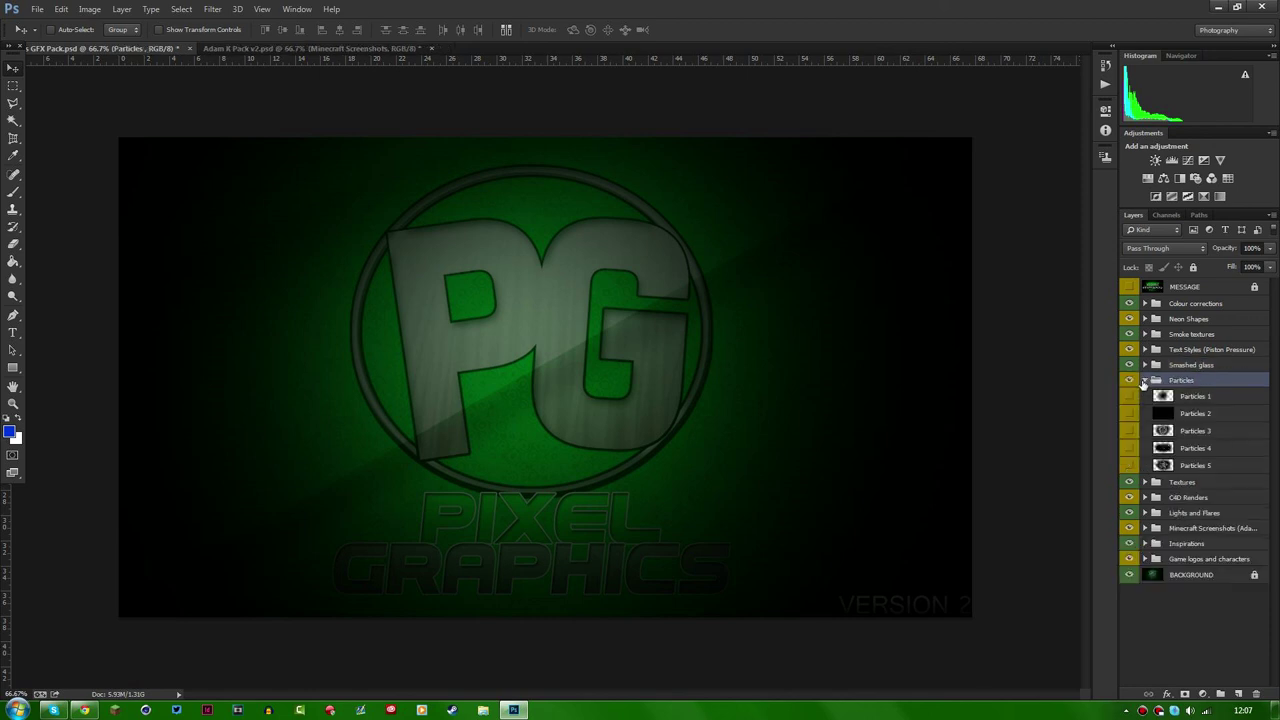
click(1130, 396)
click(1130, 396)
click(1130, 413)
click(1130, 413)
click(1130, 430)
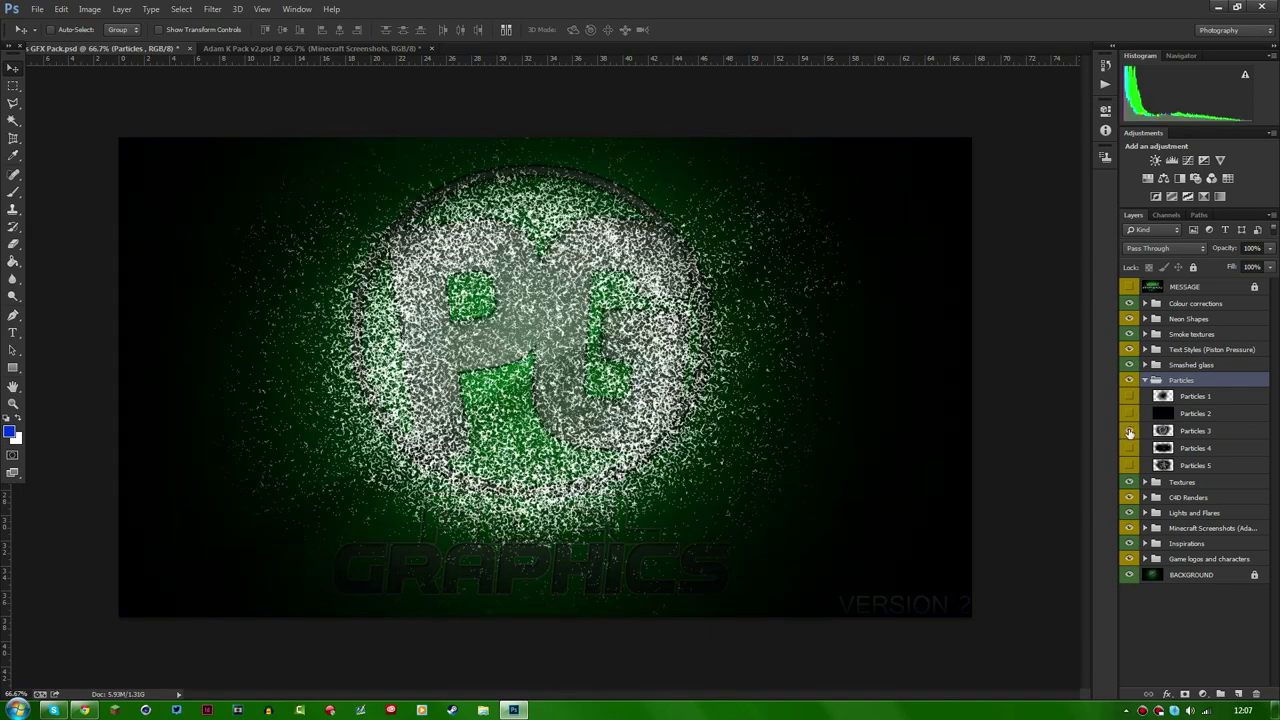
click(1130, 430)
Preview Particles 4, 3, 4 again and 5 in turn with each hidden again, and collapse the Particles group.
click(1130, 448)
click(1130, 448)
click(1129, 430)
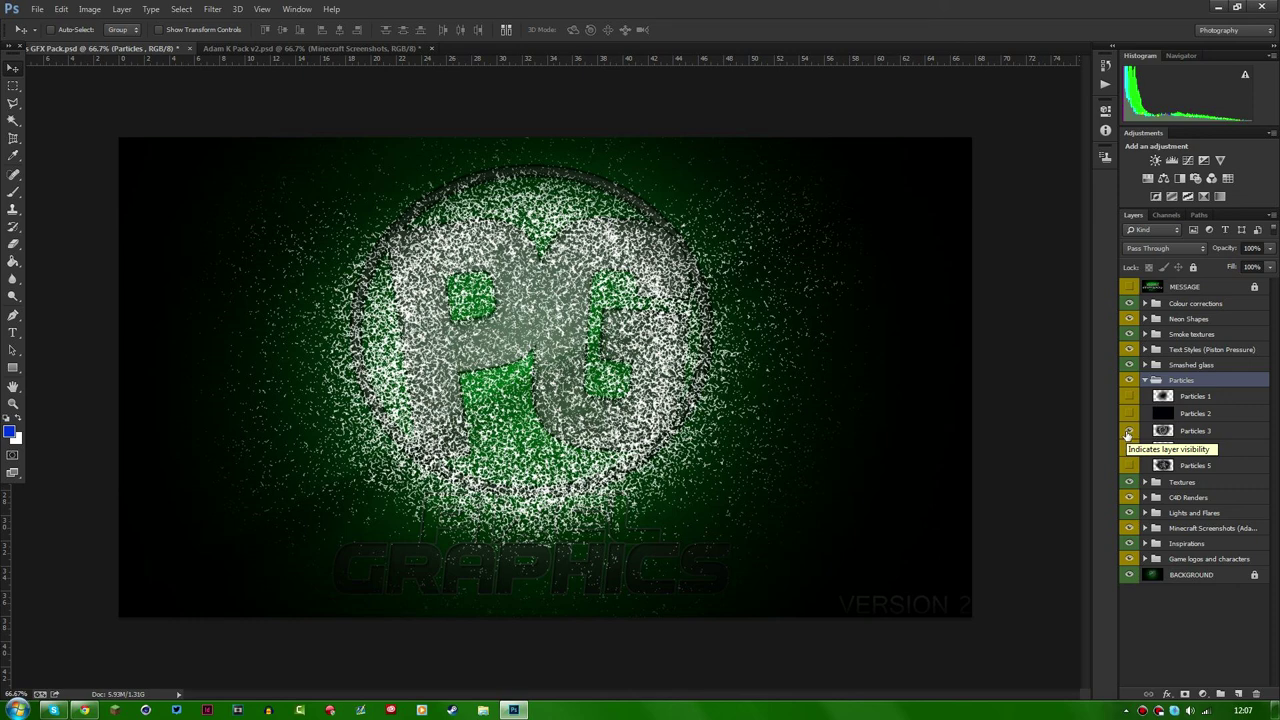
click(1129, 430)
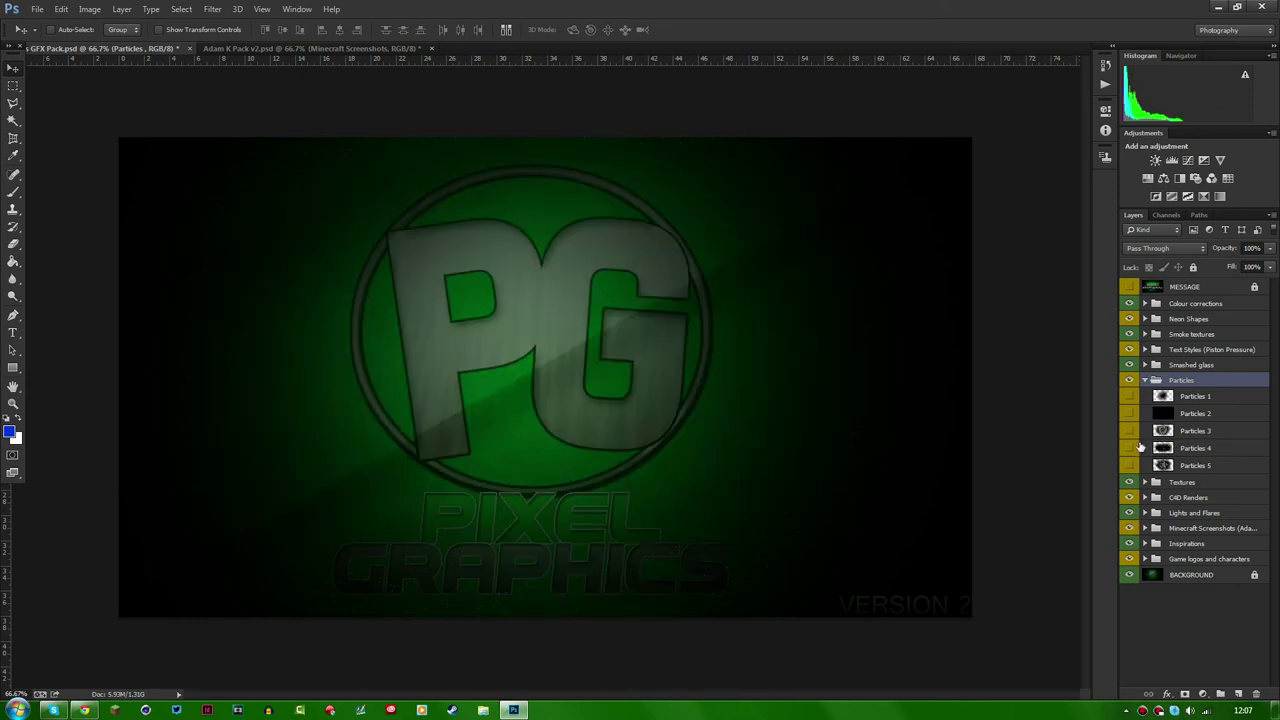
click(1131, 448)
click(1131, 448)
click(1130, 465)
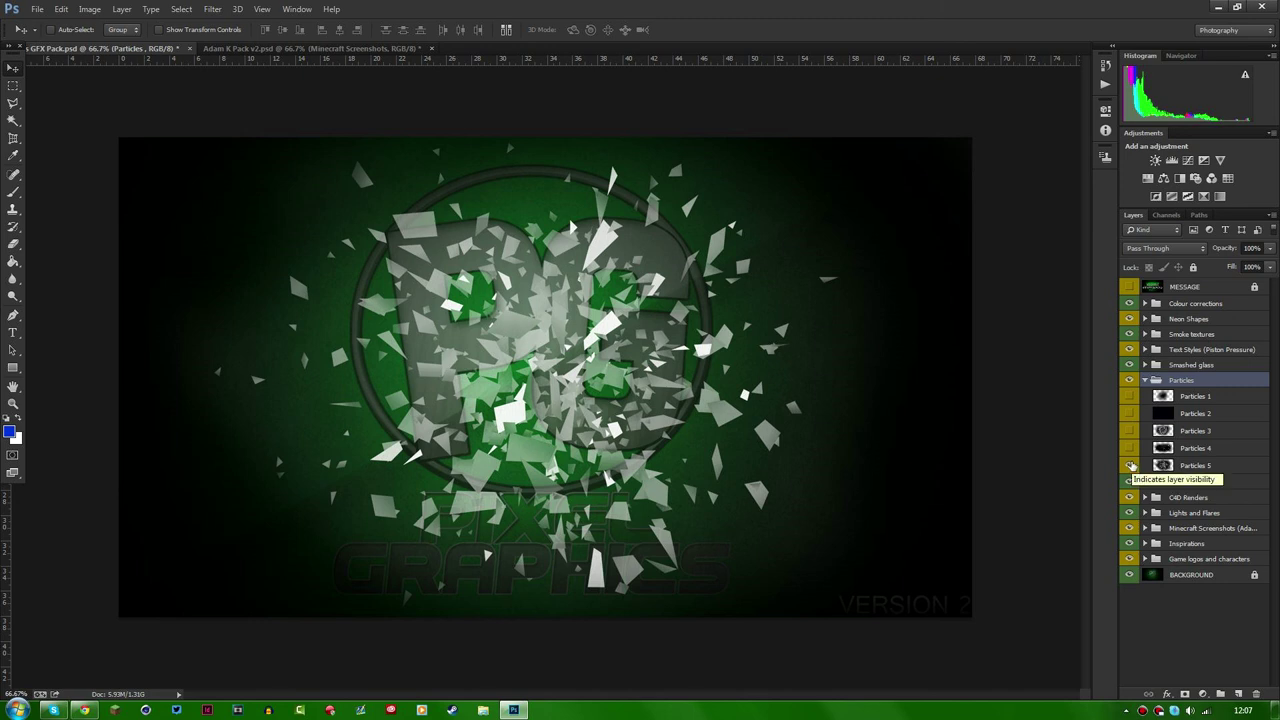
click(1130, 465)
click(1145, 380)
Expand the Textures group and its Starbursts subgroup, and preview Starburst 1 to Starburst 3 in turn, hiding each again.
click(1146, 396)
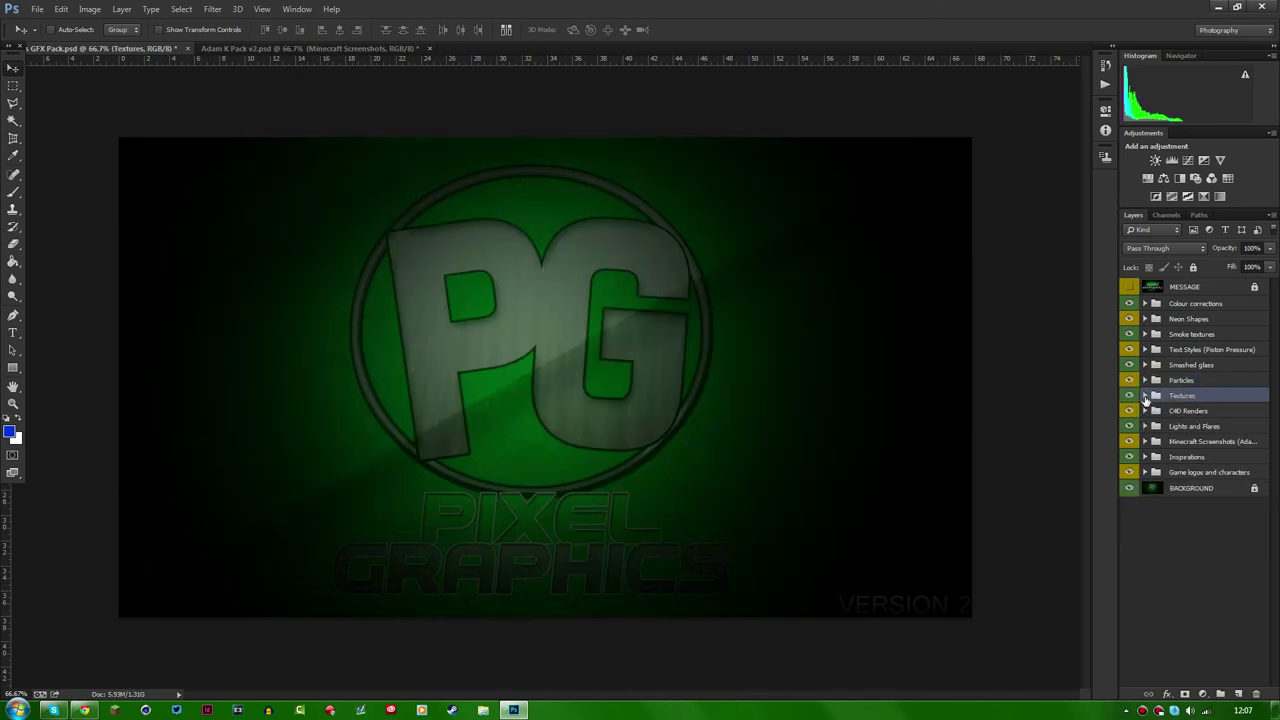
click(1146, 396)
click(1156, 411)
click(1129, 427)
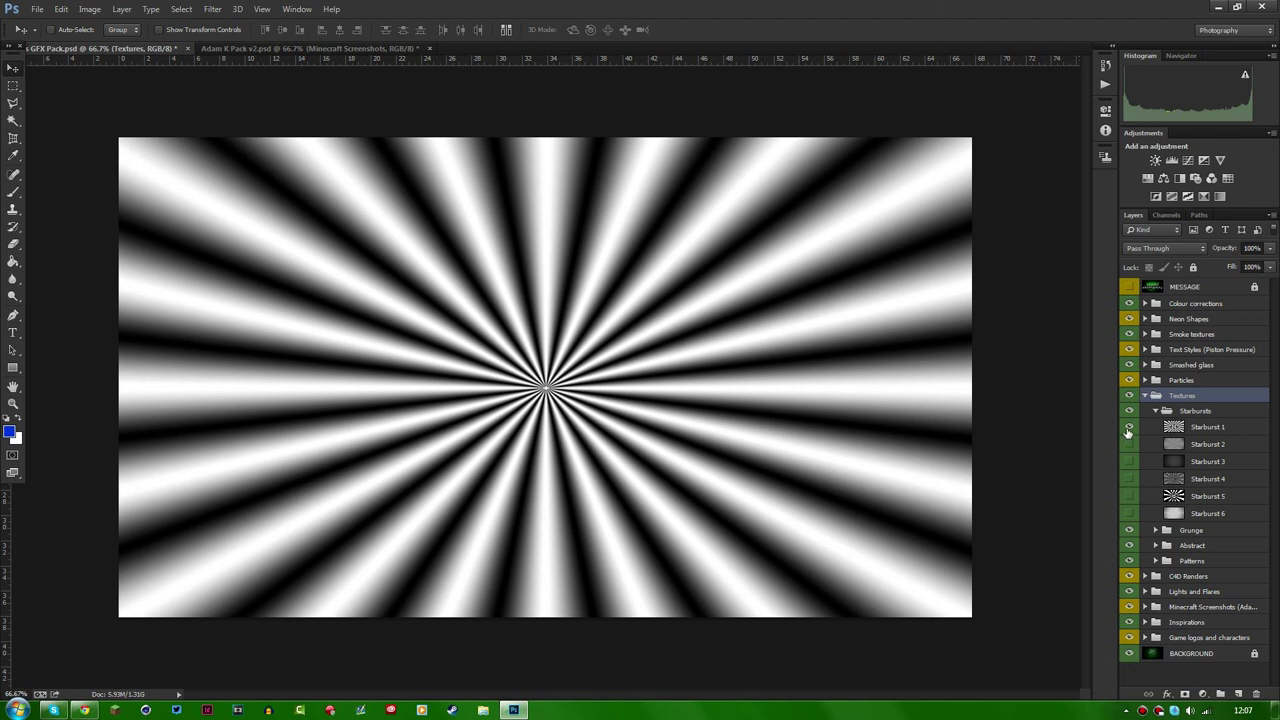
click(1129, 427)
click(1129, 444)
click(1129, 444)
click(1129, 461)
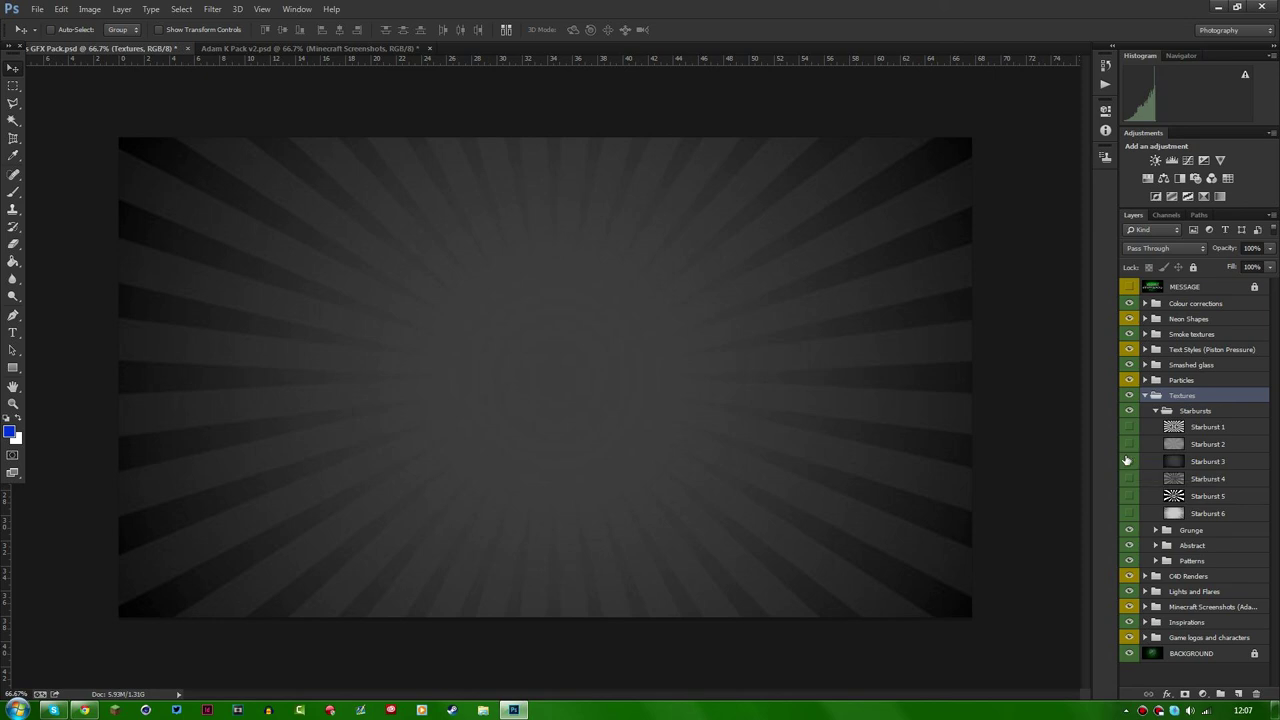
click(1129, 461)
Preview Starburst 4, 5, 6 and 5 again in turn with each hidden again, and collapse the Starbursts subgroup.
click(1129, 478)
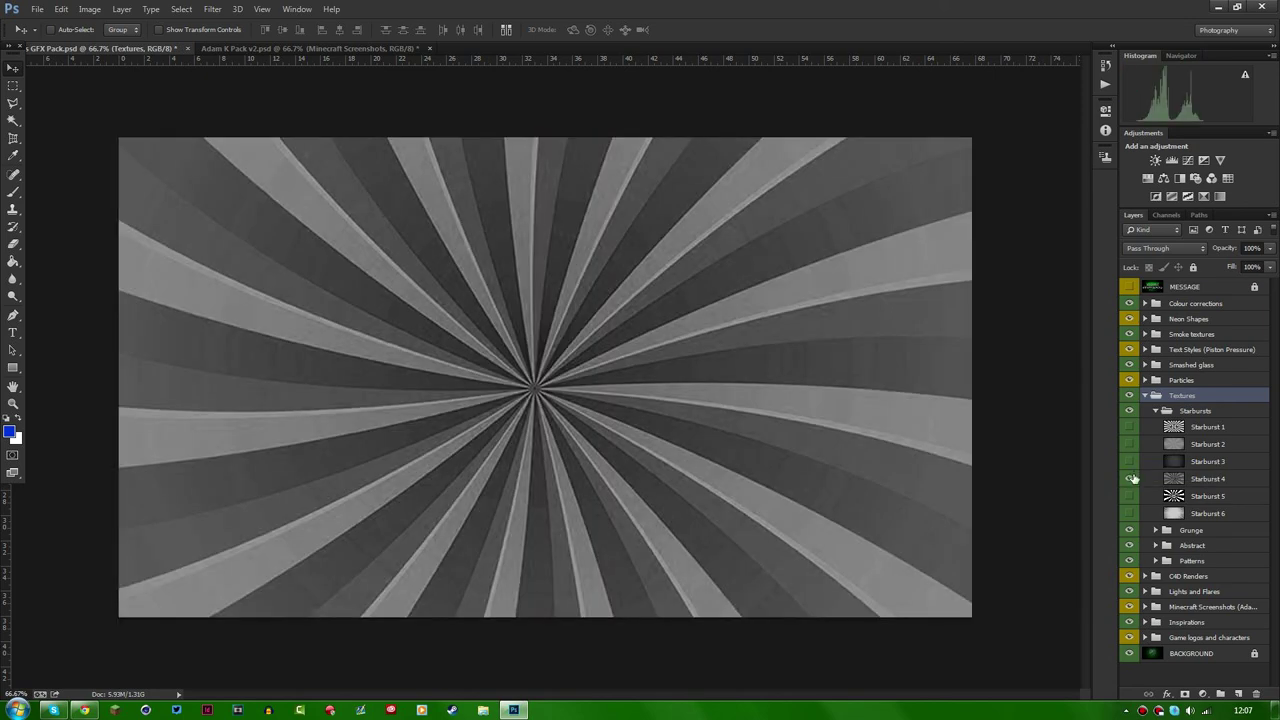
click(1129, 478)
click(1129, 496)
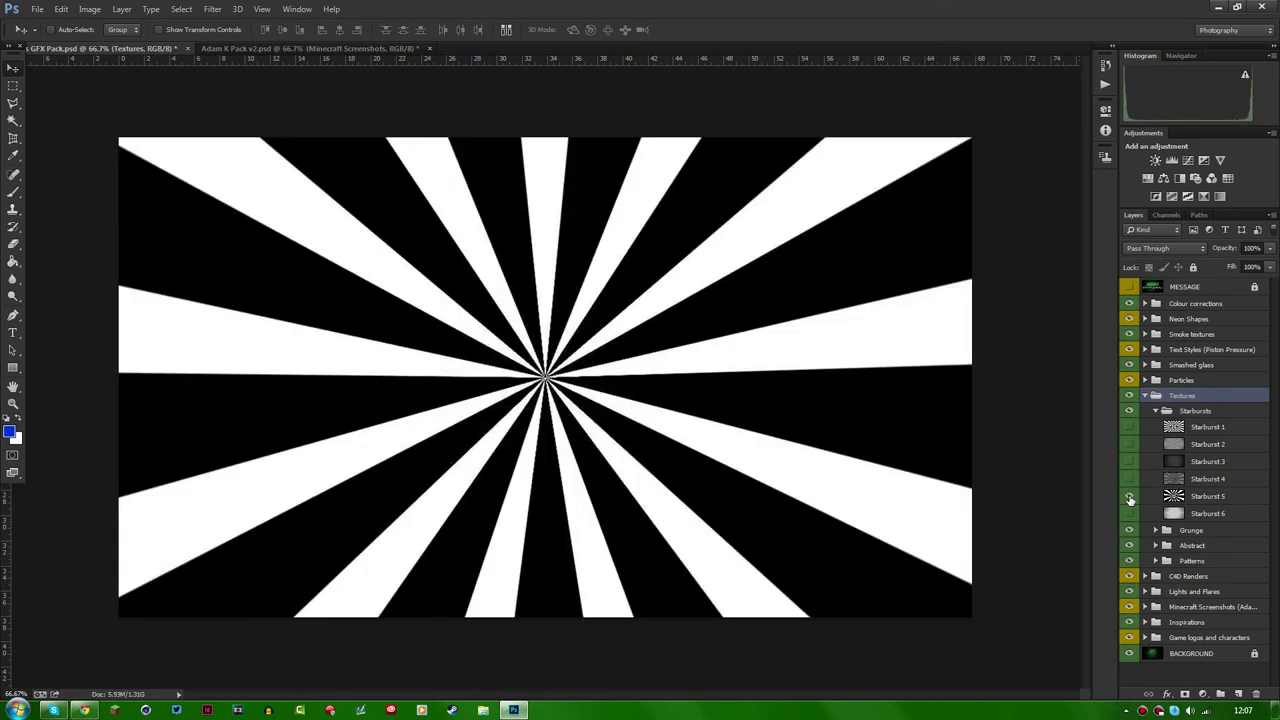
click(1129, 496)
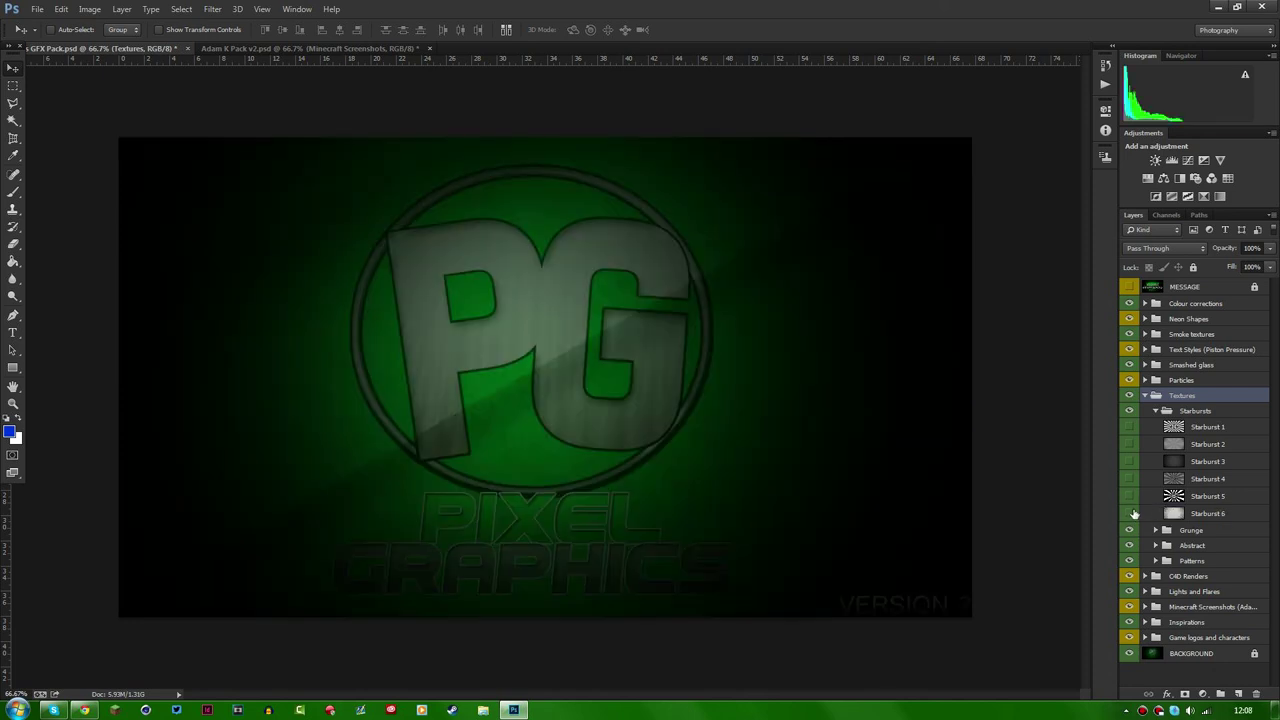
click(1130, 513)
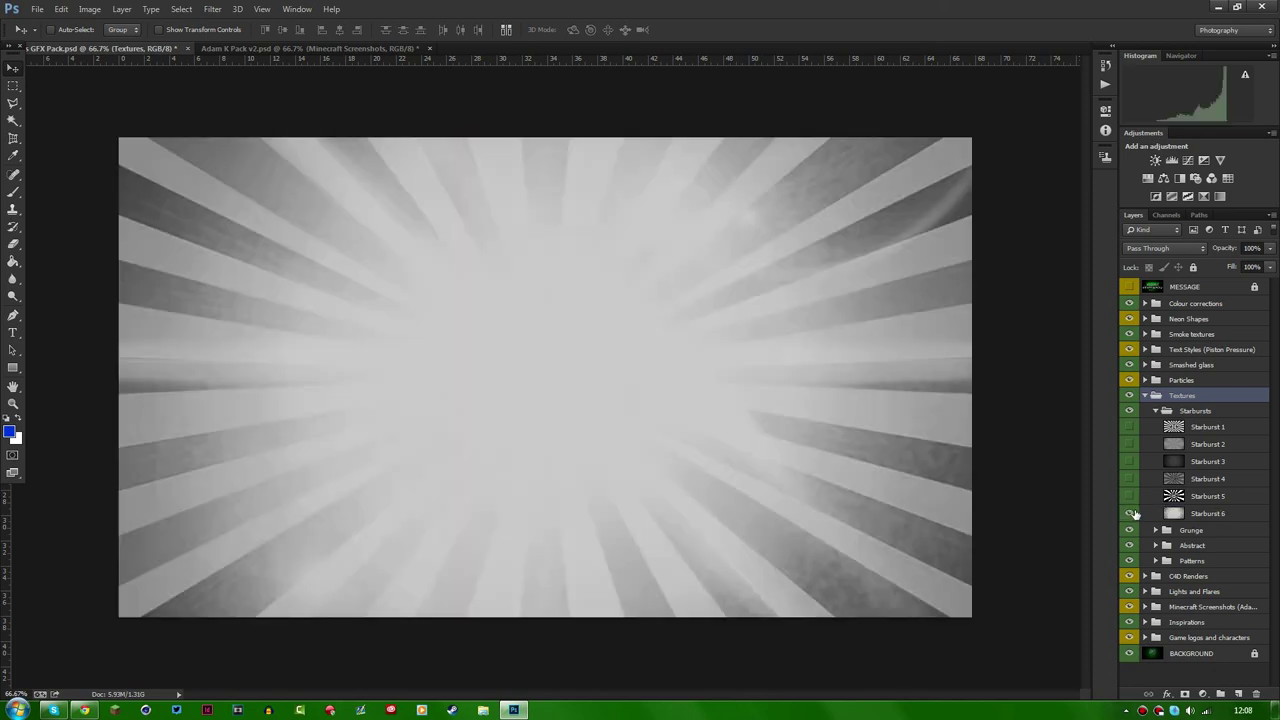
click(1130, 513)
click(1129, 496)
click(1129, 496)
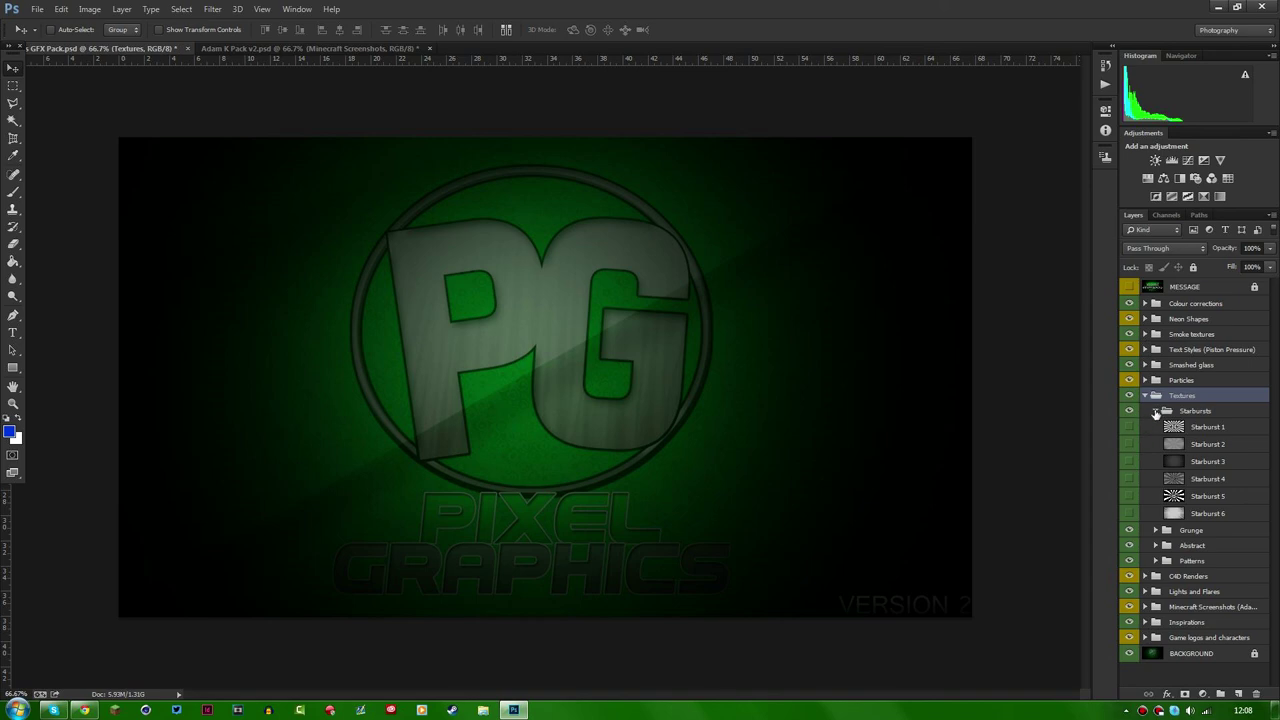
click(1155, 412)
click(1157, 427)
double_click(1153, 430)
key(Escape)
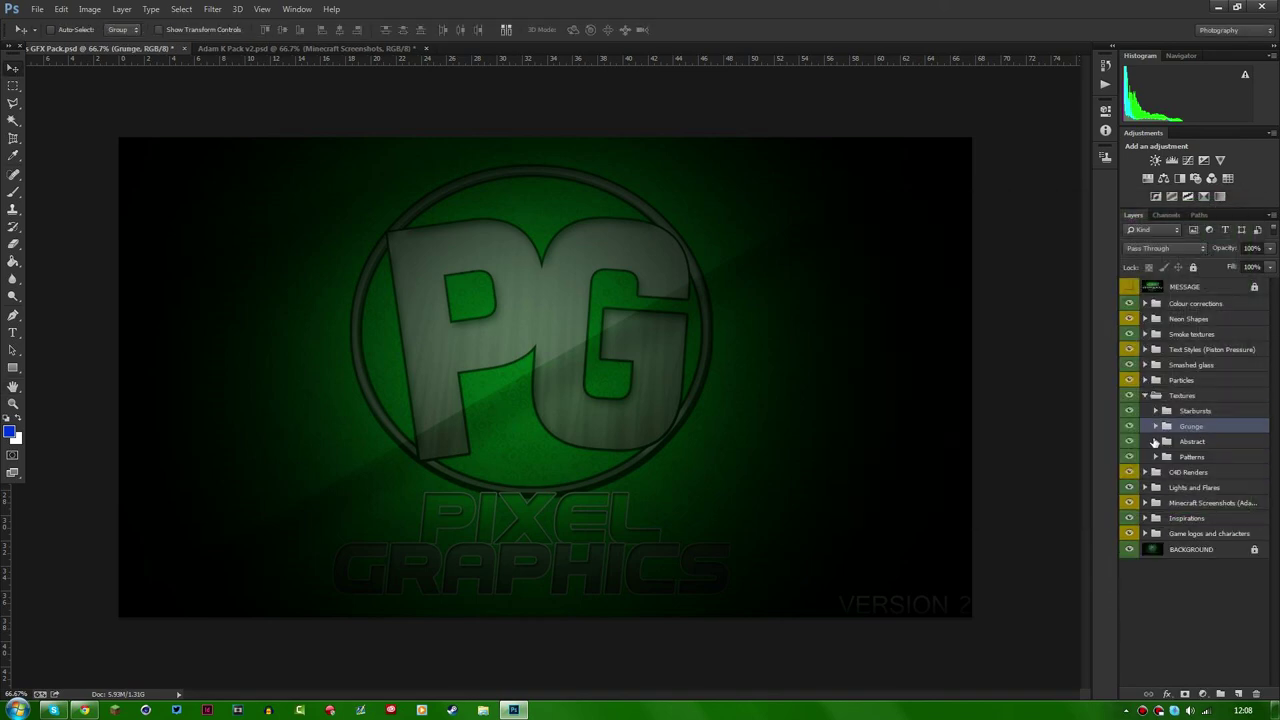
Expand the Grunge subgroup and preview Grunge 1, 3, 4 and 5 in turn, hiding each again.
click(1162, 442)
click(1156, 427)
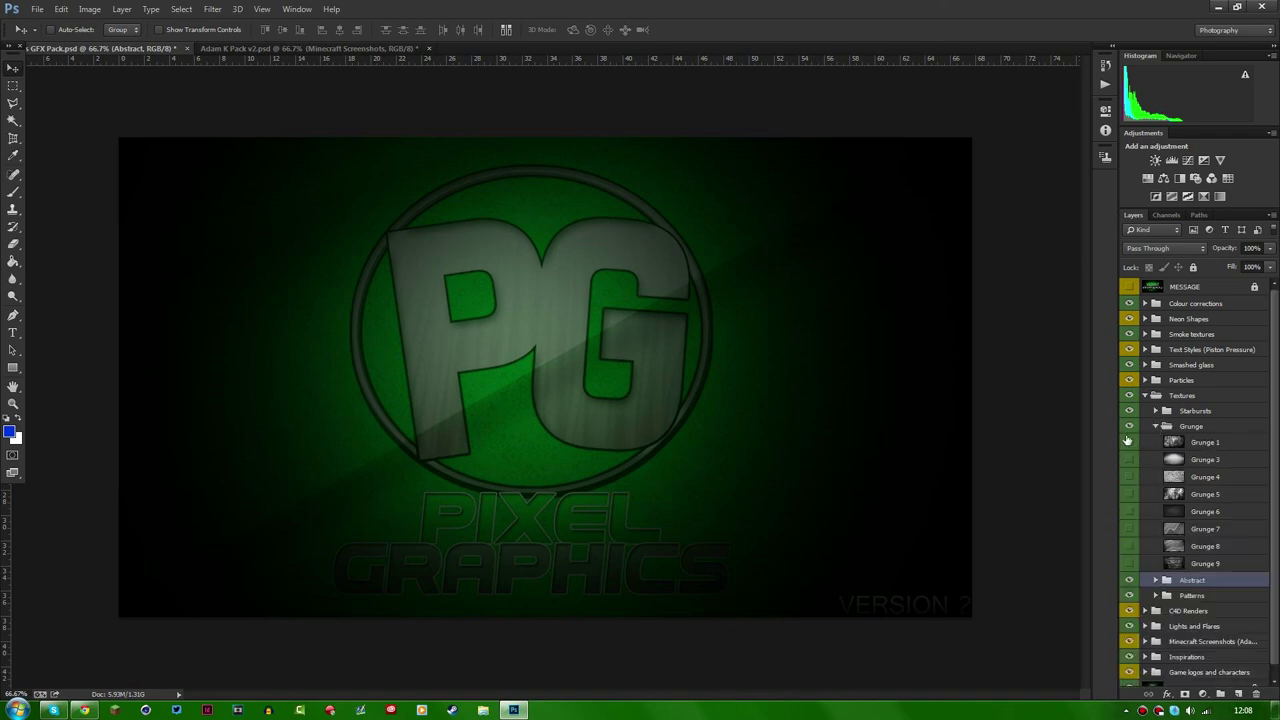
click(1129, 442)
click(1129, 442)
click(1129, 459)
click(1129, 459)
click(1129, 477)
click(1129, 477)
click(1130, 494)
click(1130, 494)
Preview Grunge 6 to Grunge 9 in turn with each hidden again, and collapse the Grunge subgroup.
click(1129, 511)
click(1129, 511)
click(1129, 528)
click(1129, 528)
click(1129, 546)
click(1129, 546)
click(1129, 563)
click(1129, 563)
click(1157, 426)
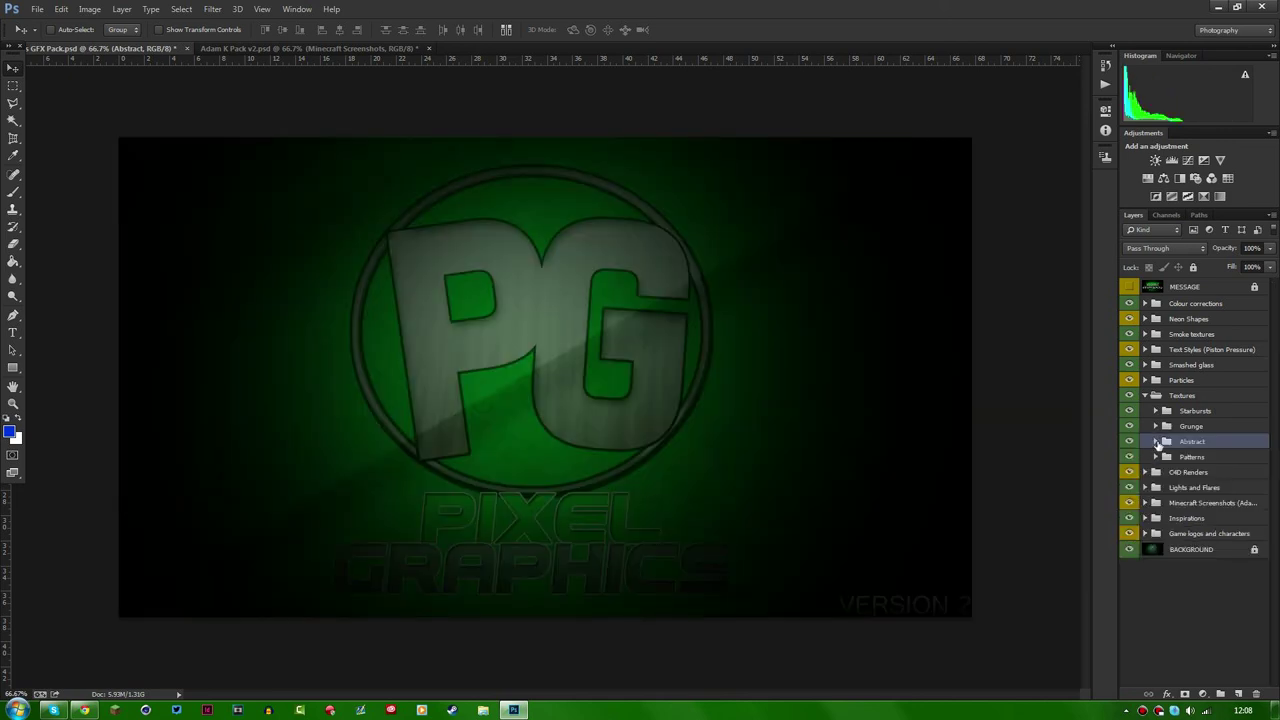
Expand the Abstract subgroup and preview Abstract 1 to Abstract 4 in turn, hiding each again.
click(1156, 442)
click(1130, 458)
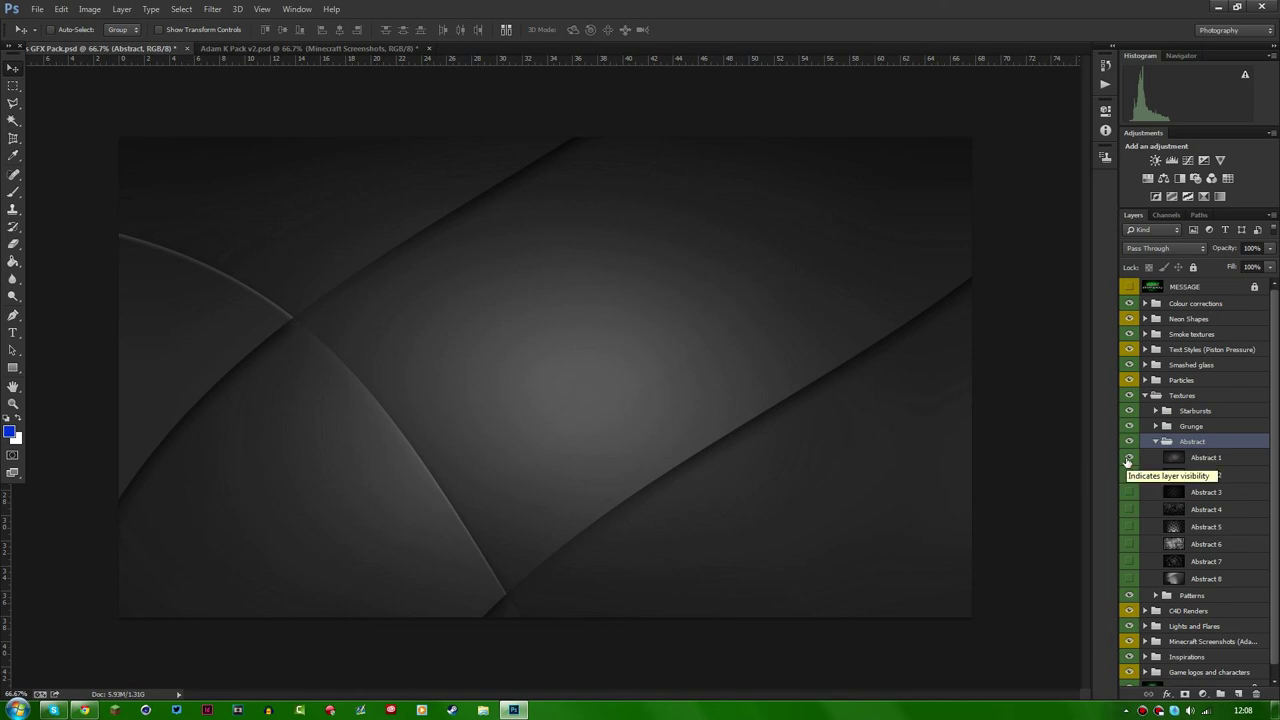
click(1128, 458)
click(1128, 475)
click(1128, 475)
click(1129, 492)
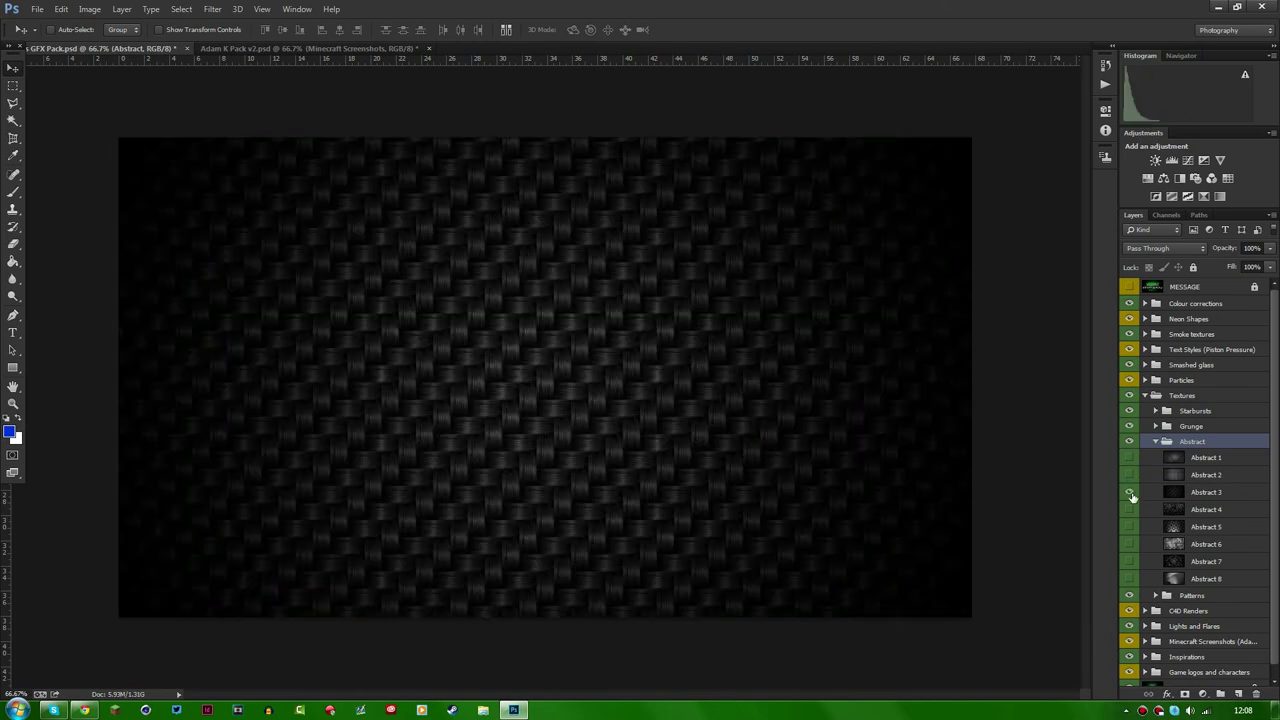
click(1130, 493)
click(1129, 509)
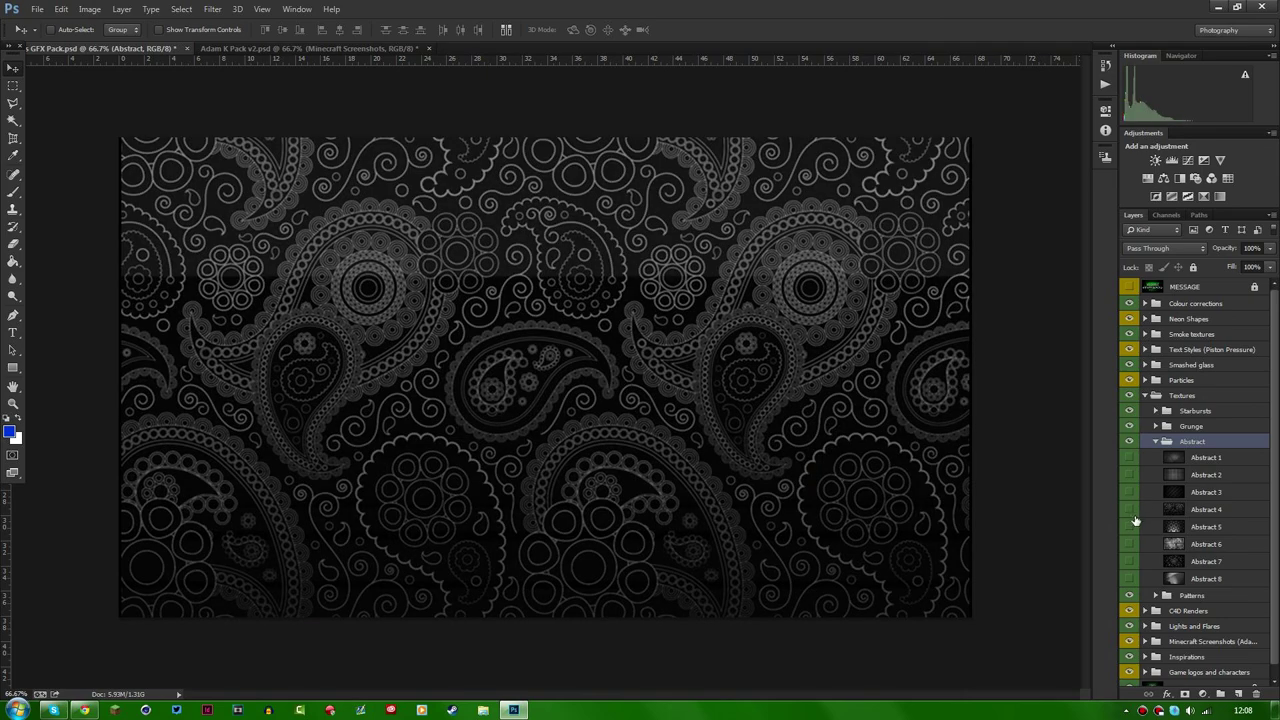
click(1129, 509)
Preview Abstract 5 to Abstract 8 in turn with each hidden again, and collapse the Abstract subgroup.
click(1129, 527)
click(1130, 527)
click(1129, 544)
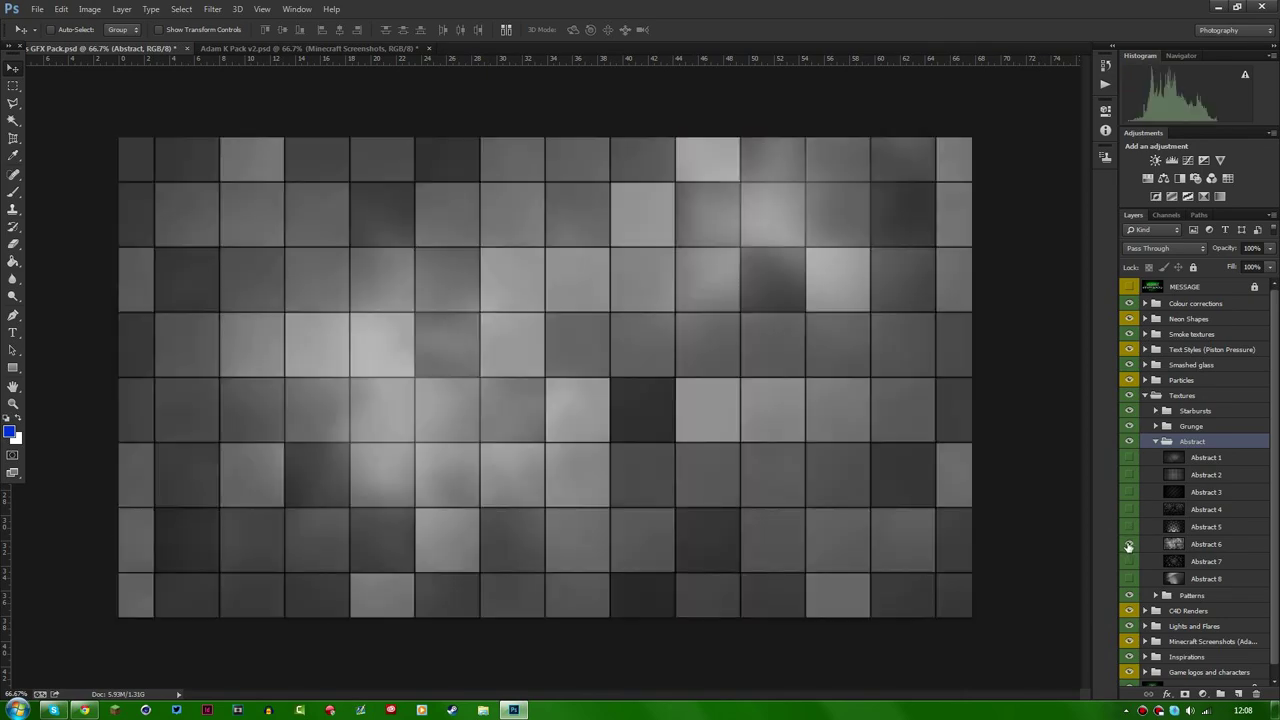
click(1129, 544)
click(1128, 561)
click(1128, 561)
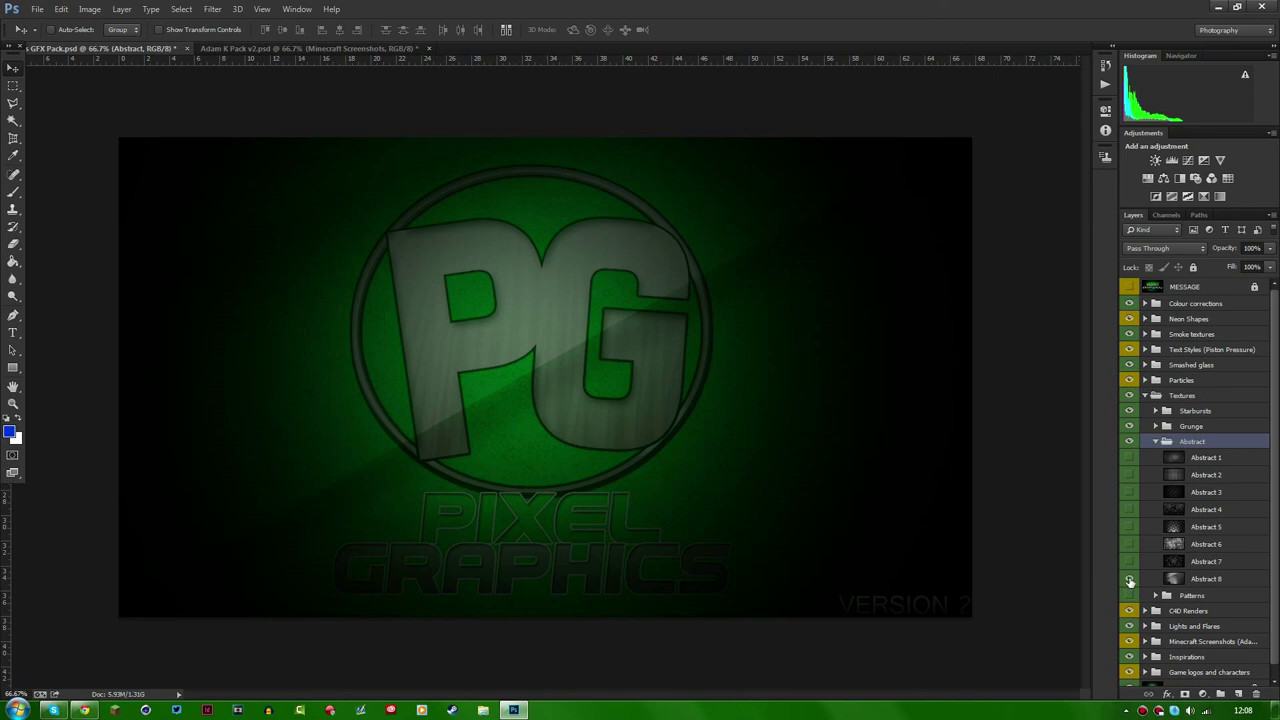
click(1129, 578)
click(1129, 579)
click(1156, 442)
Expand the Patterns subgroup and preview Pattern 2, Pattern 1 and Pattern 3 in turn, hiding each again.
click(1156, 457)
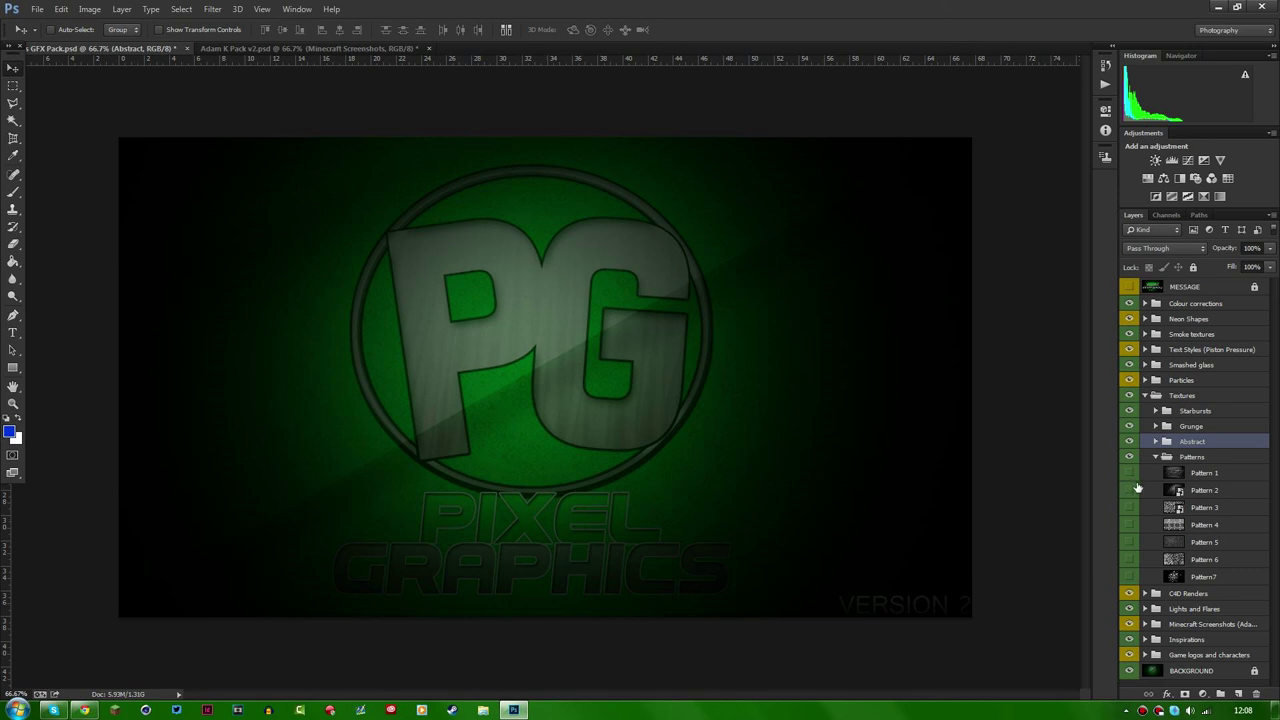
click(1129, 490)
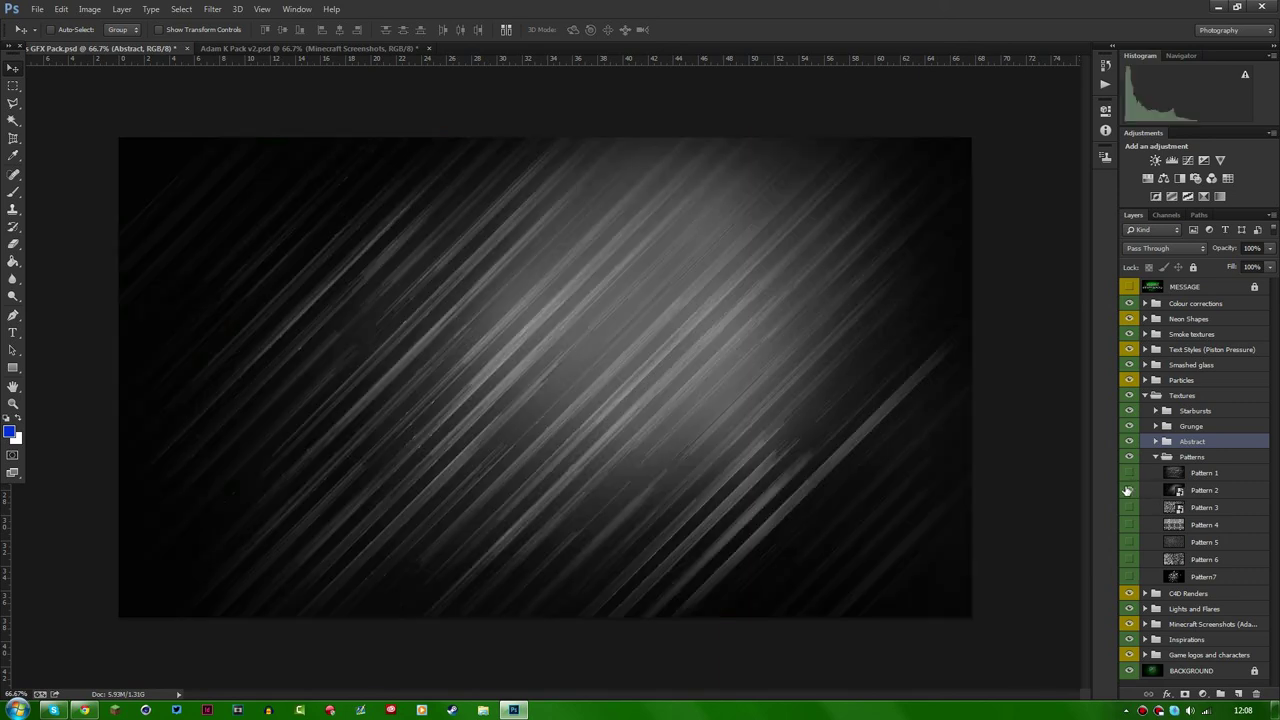
click(1129, 489)
click(1130, 476)
click(1130, 476)
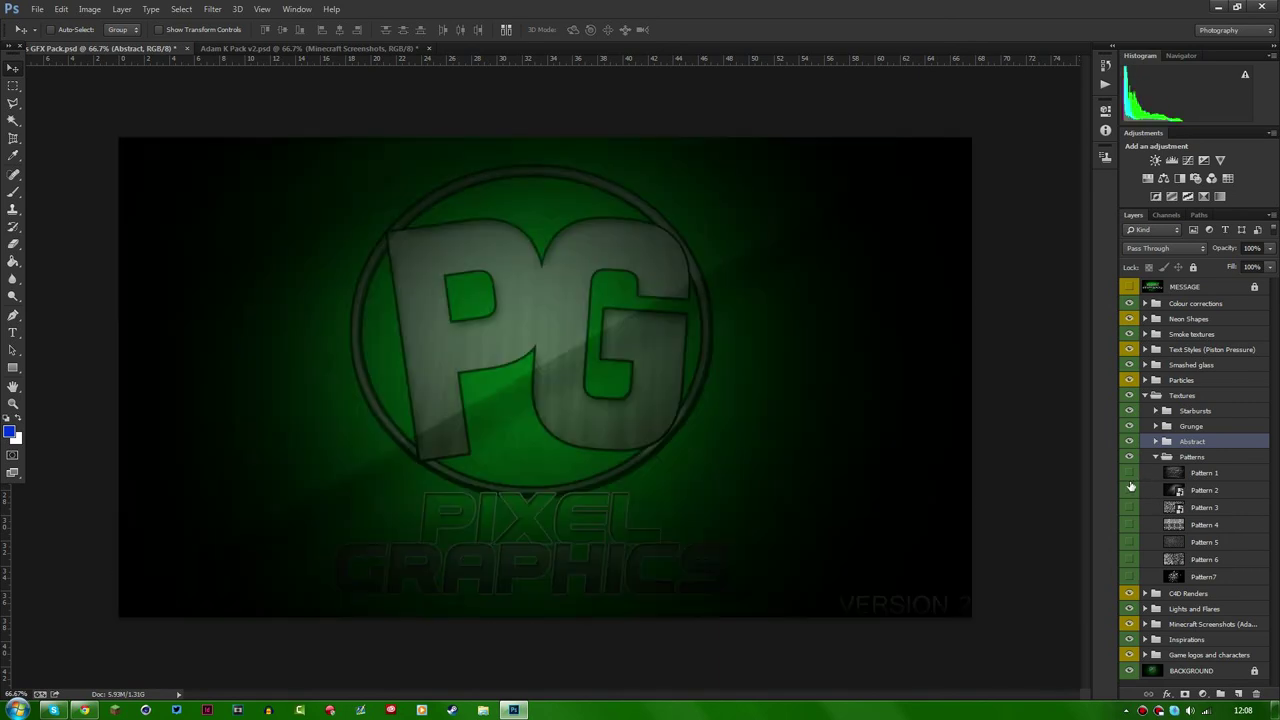
click(1129, 507)
click(1129, 507)
Preview Pattern 4, 5, 6 and 7 in turn with each hidden again, and select the Patterns subgroup.
click(1130, 525)
click(1130, 525)
click(1130, 541)
click(1130, 541)
click(1130, 559)
click(1130, 559)
click(1129, 576)
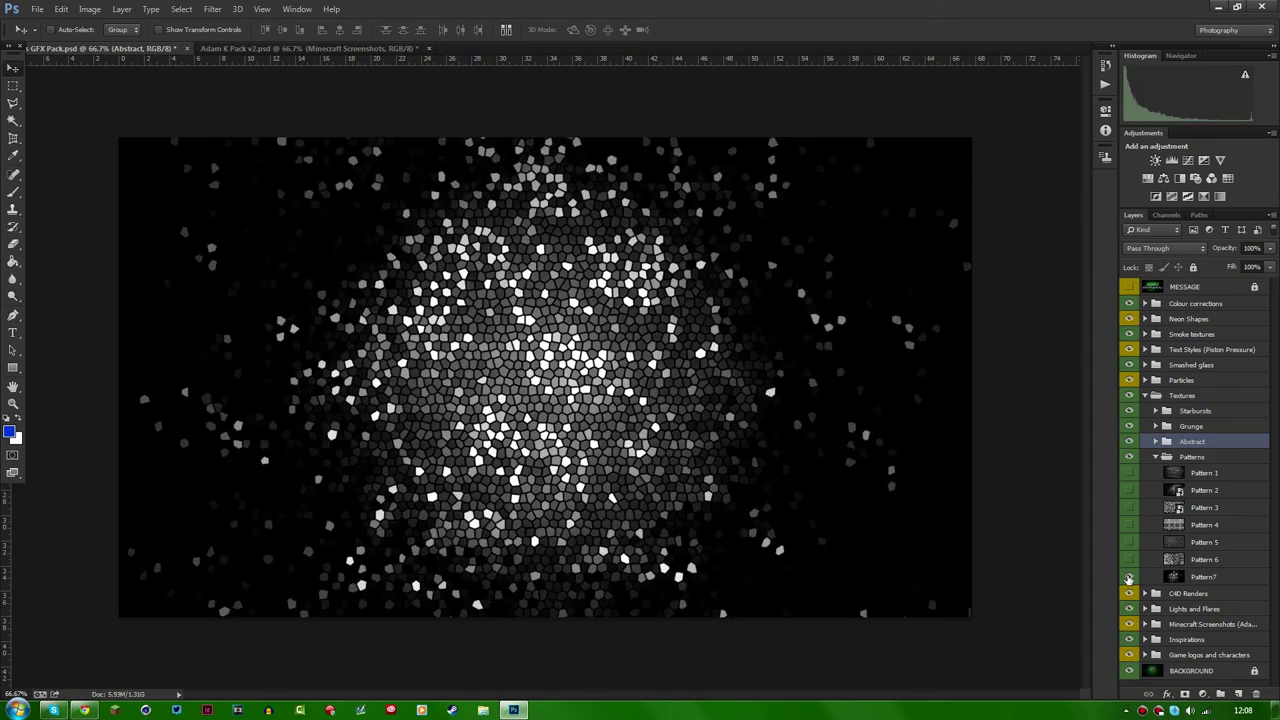
click(1129, 577)
click(1150, 460)
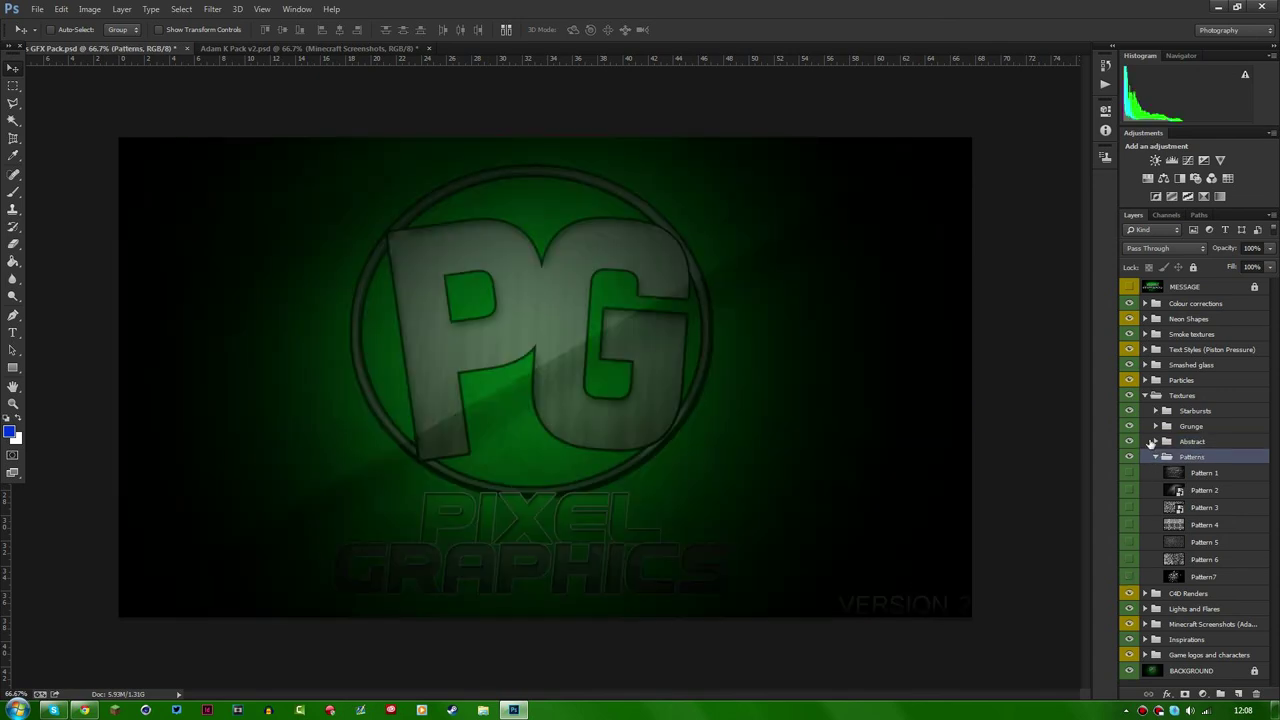
Collapse the Patterns subgroup and Textures group, and expand the C4D Renders group with its Blocks subgroup.
click(1153, 457)
click(1146, 396)
click(1146, 396)
click(1146, 396)
click(1151, 410)
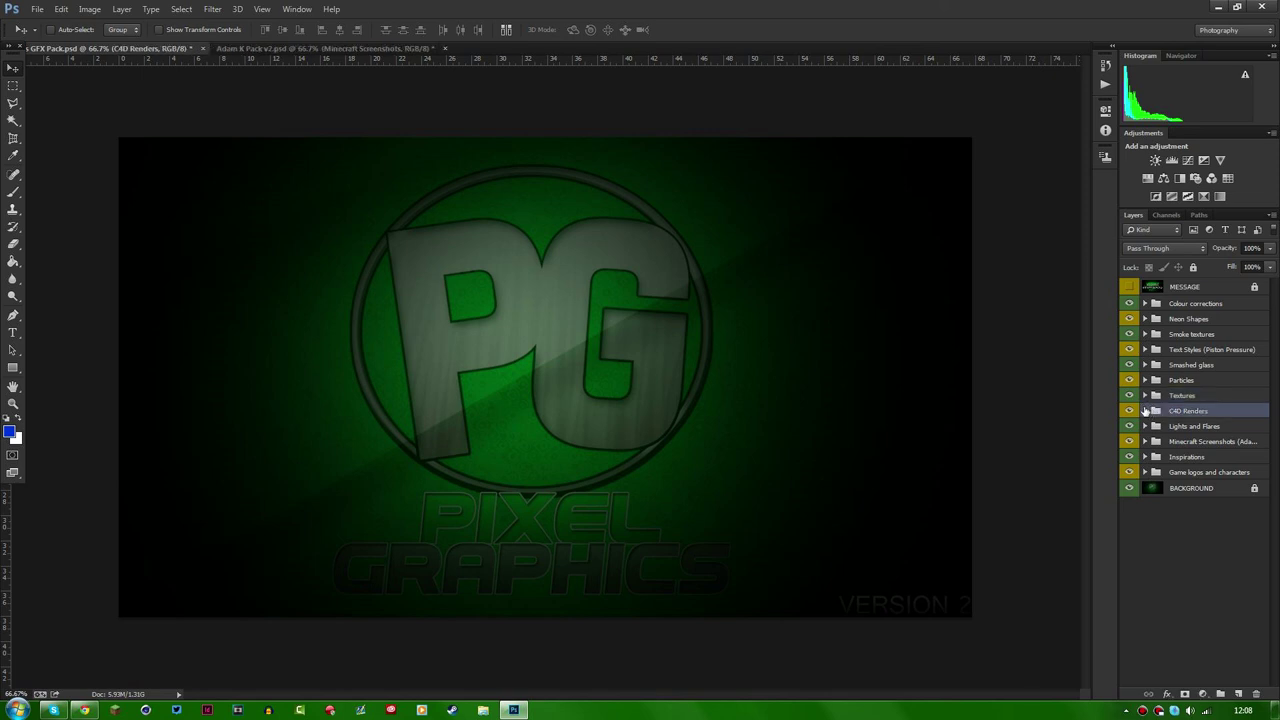
click(1145, 410)
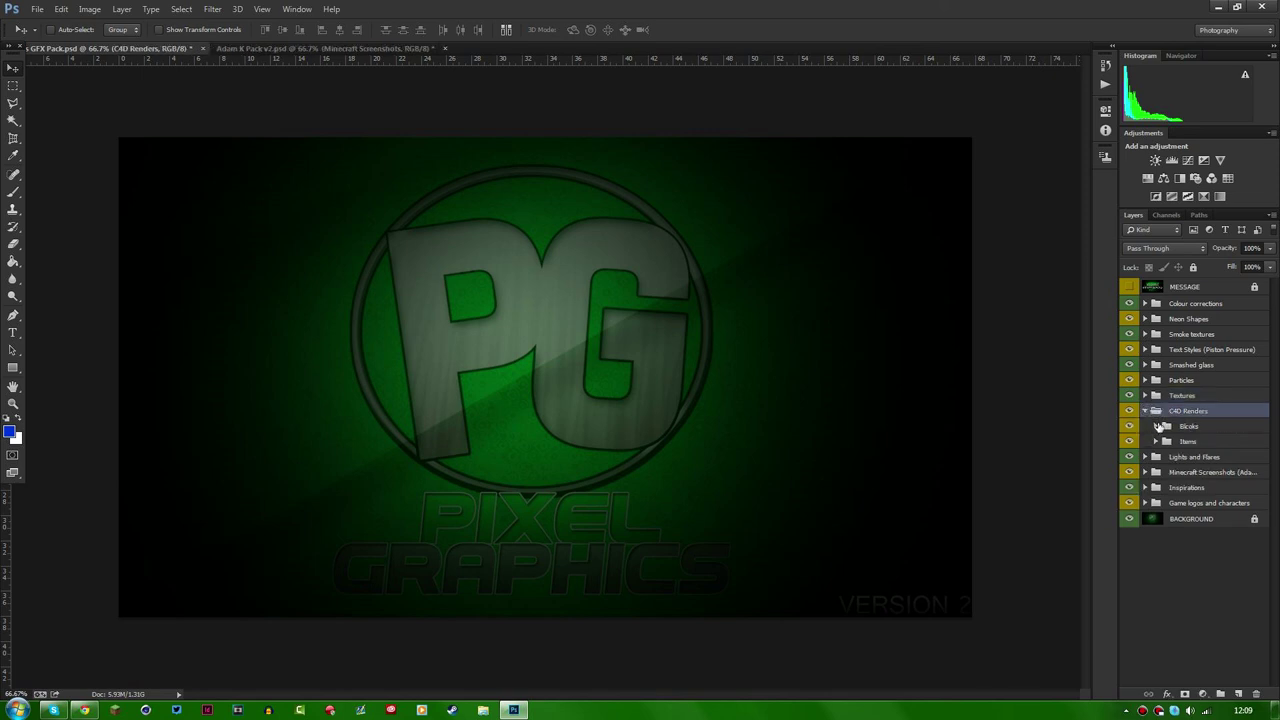
click(1156, 426)
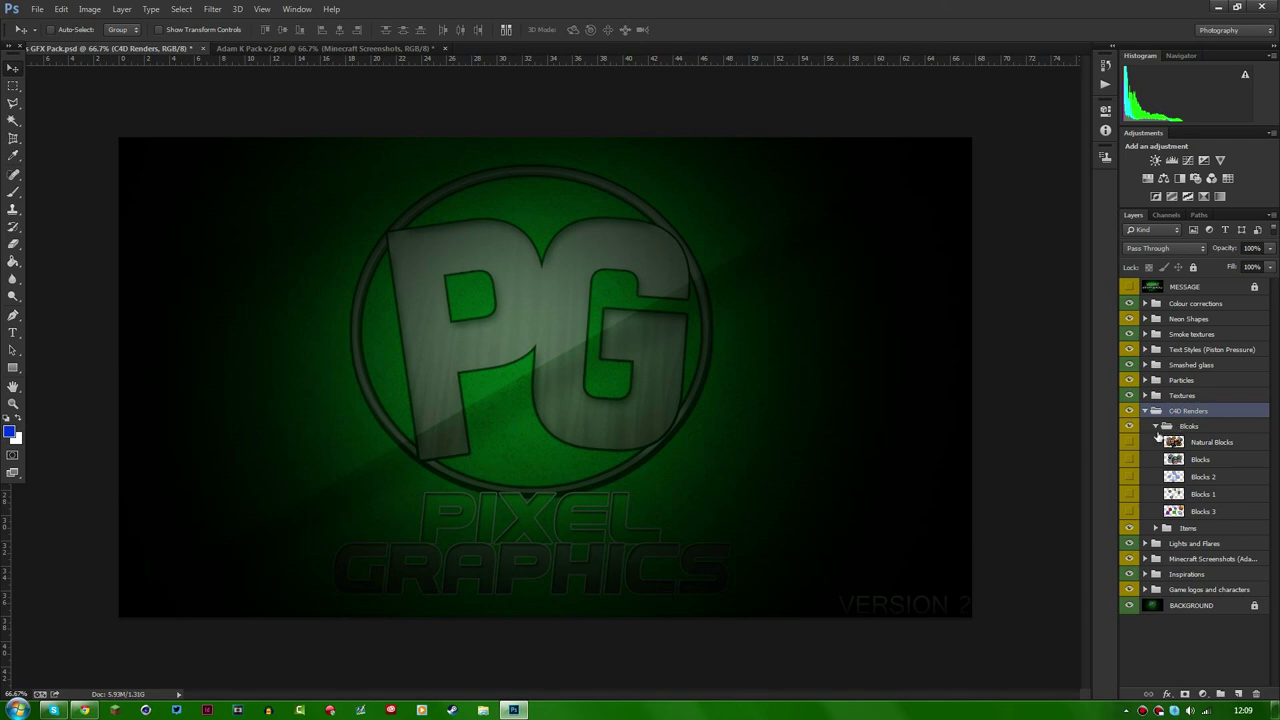
Preview the Natural Blocks, Blocks and Blocks 2 renders in turn, hiding each again.
click(1127, 442)
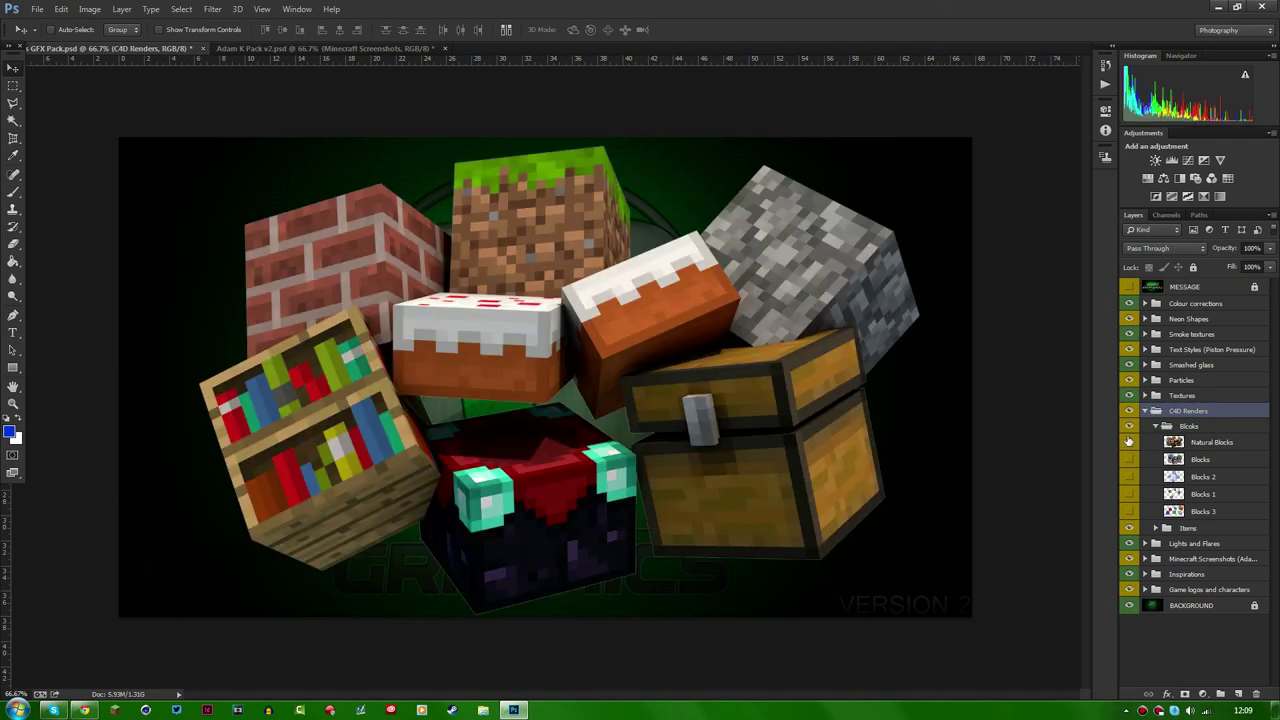
click(1128, 442)
click(1131, 459)
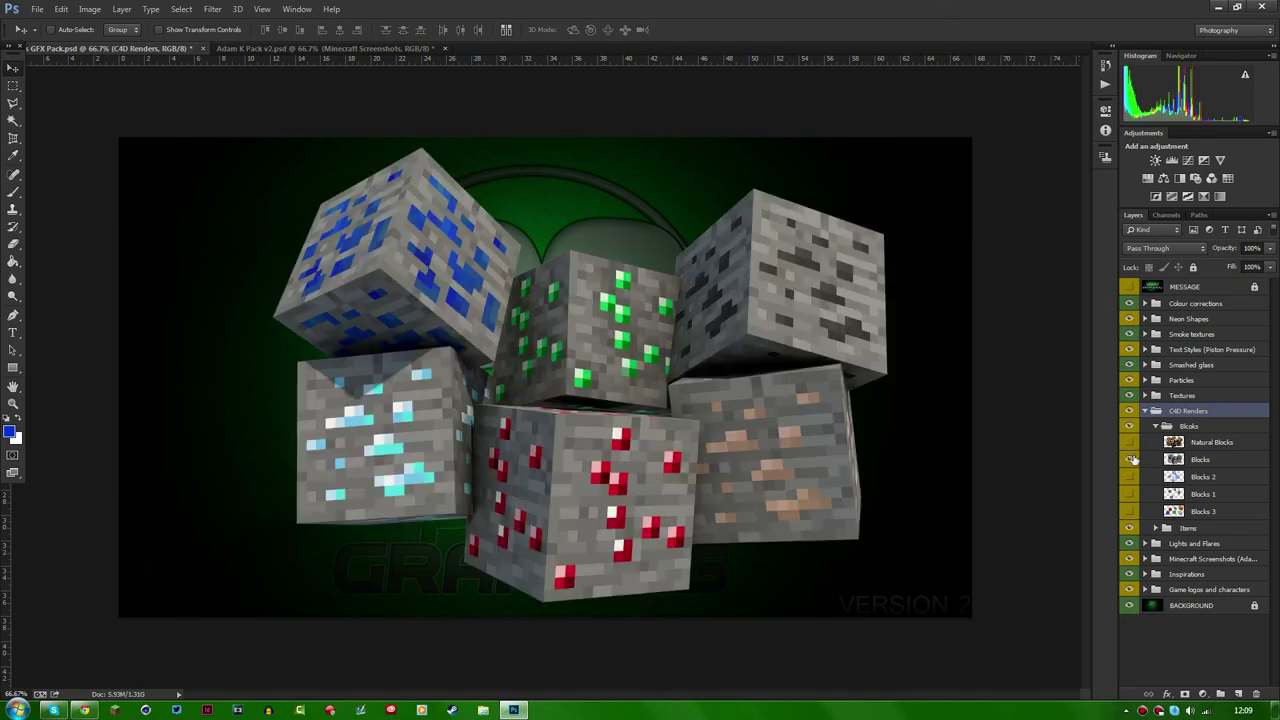
click(1128, 459)
click(1129, 476)
click(1129, 476)
Preview Blocks 1, Blocks 3 and Natural Blocks in turn with each hidden again, and collapse the Blocks subgroup.
click(1130, 494)
click(1130, 494)
click(1130, 511)
click(1130, 511)
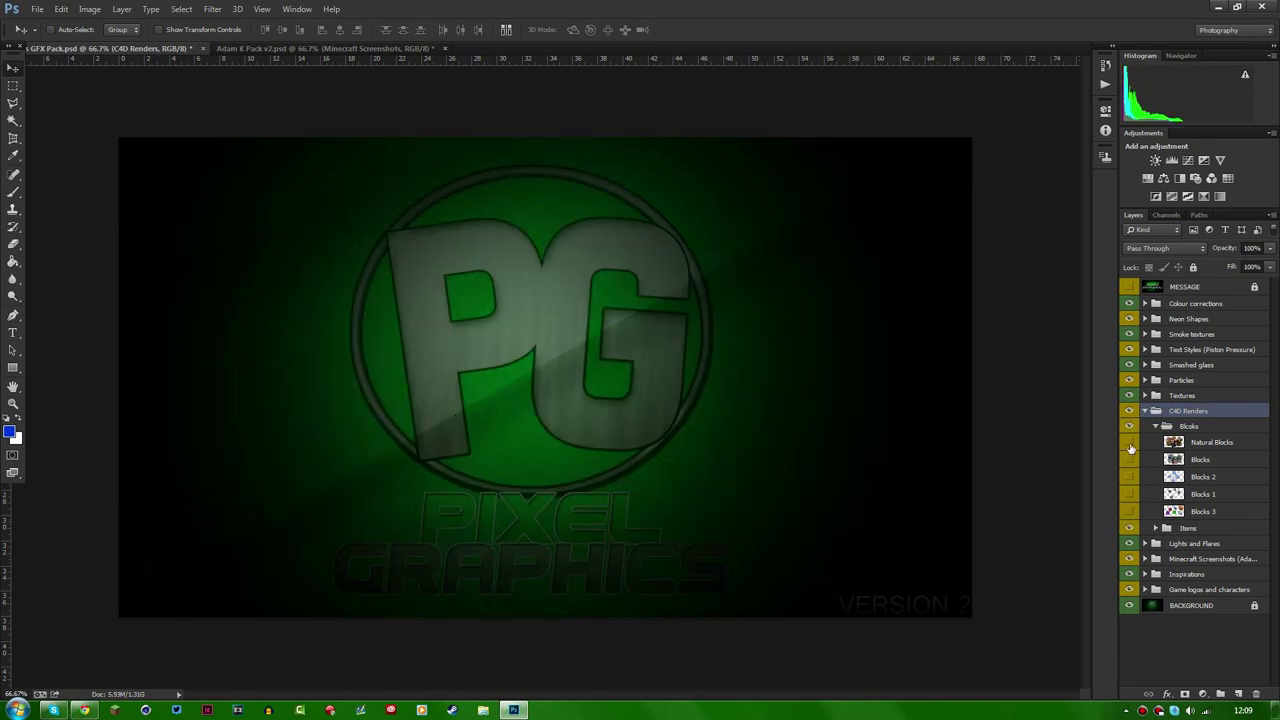
click(1129, 442)
click(1129, 442)
click(1155, 427)
Expand the Items subgroup and preview the Diamond Sword render up close, hiding it again.
click(1156, 441)
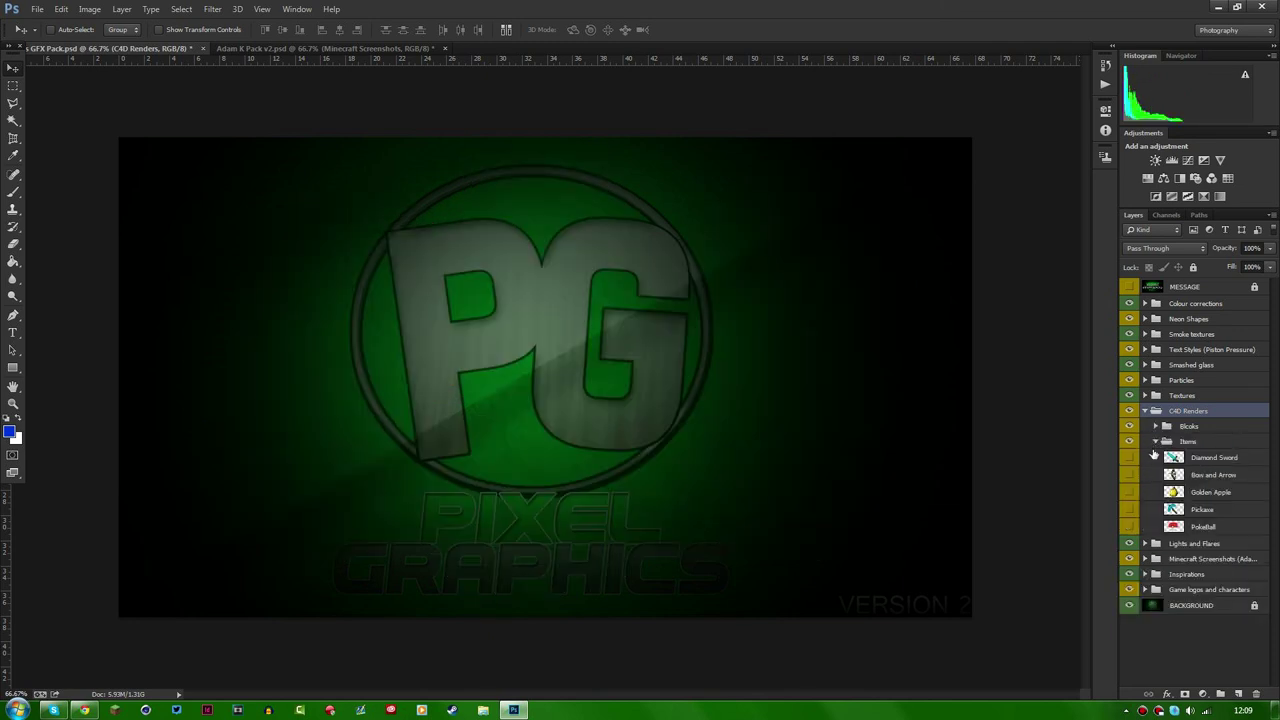
click(1130, 457)
click(1130, 457)
click(1130, 457)
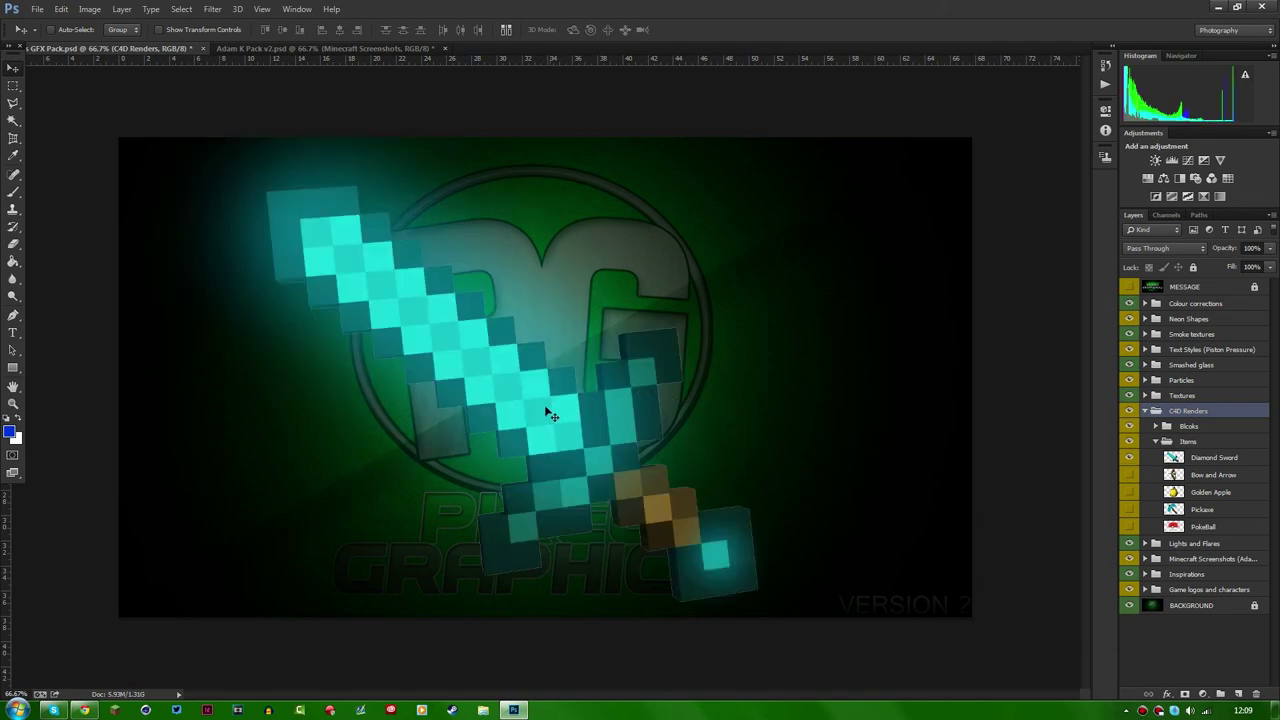
scroll(371, 346, up, 4)
scroll(390, 280, down, 2)
scroll(945, 462, down, 1)
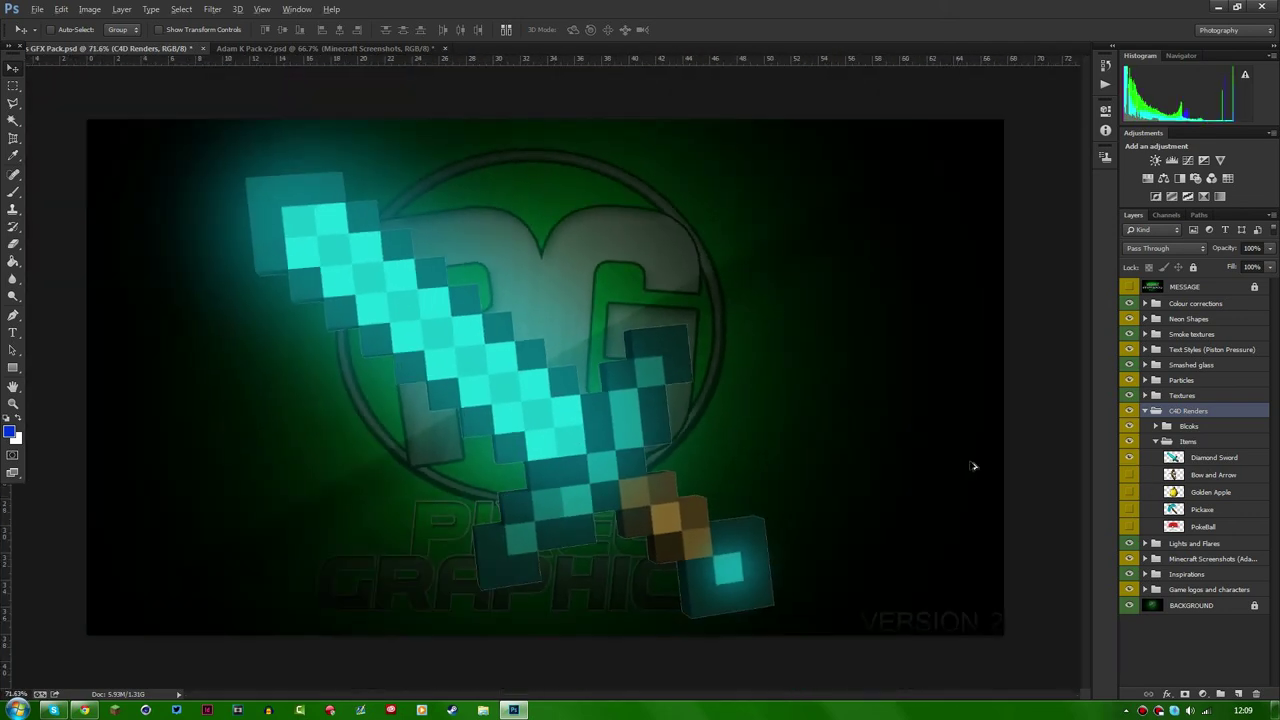
click(1129, 457)
Preview the Bow and Arrow, Golden Apple, Pickaxe and PokeBall renders in turn, hiding each again.
click(1129, 474)
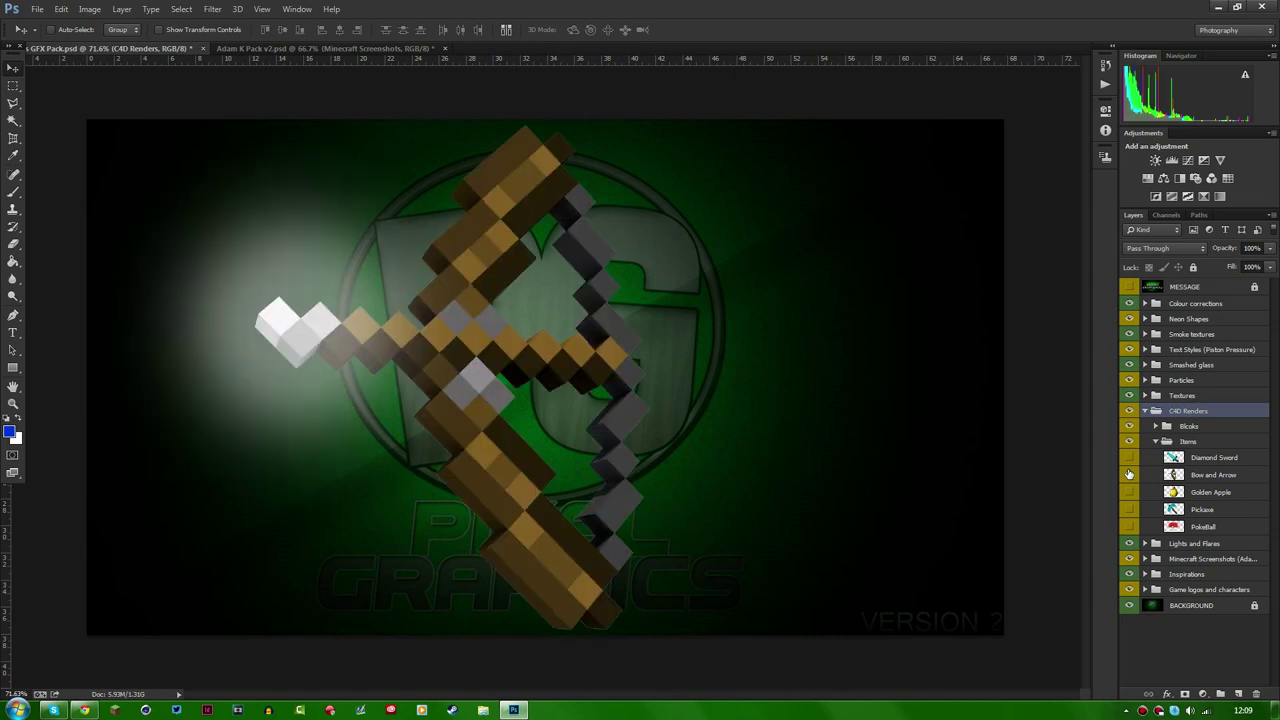
click(1129, 474)
click(1128, 491)
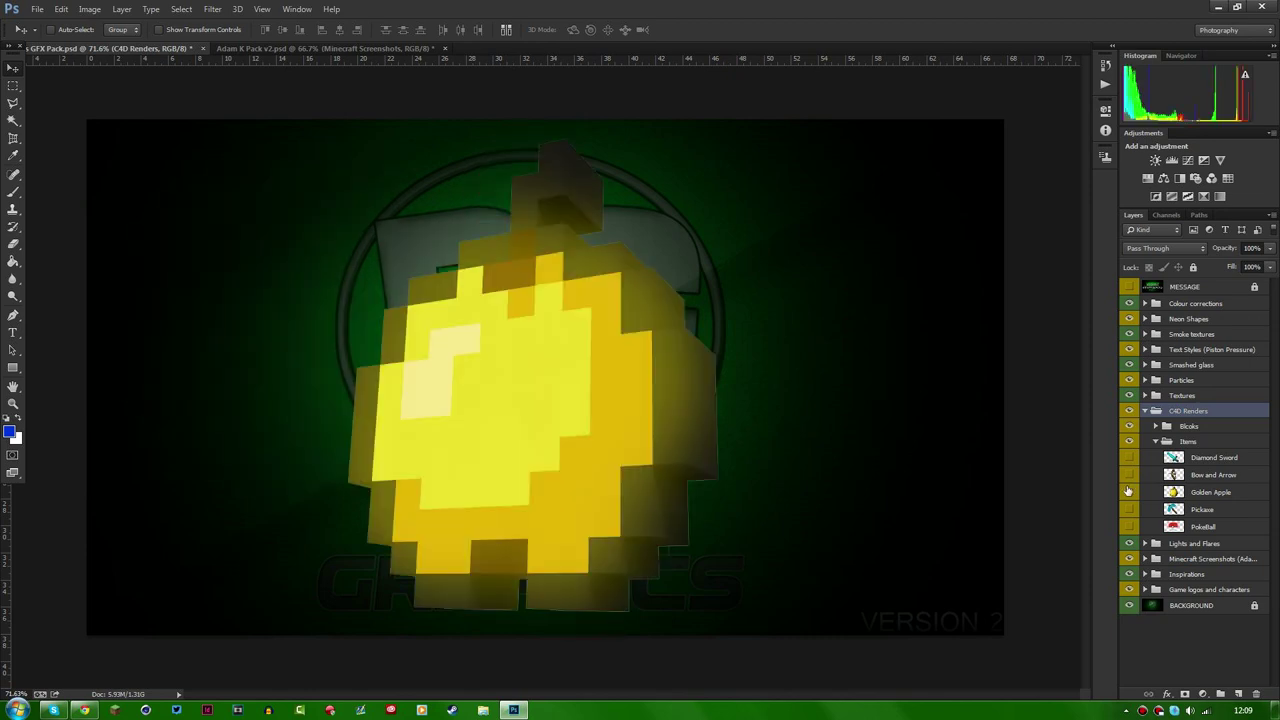
click(1129, 491)
click(1129, 509)
click(1129, 509)
click(1129, 527)
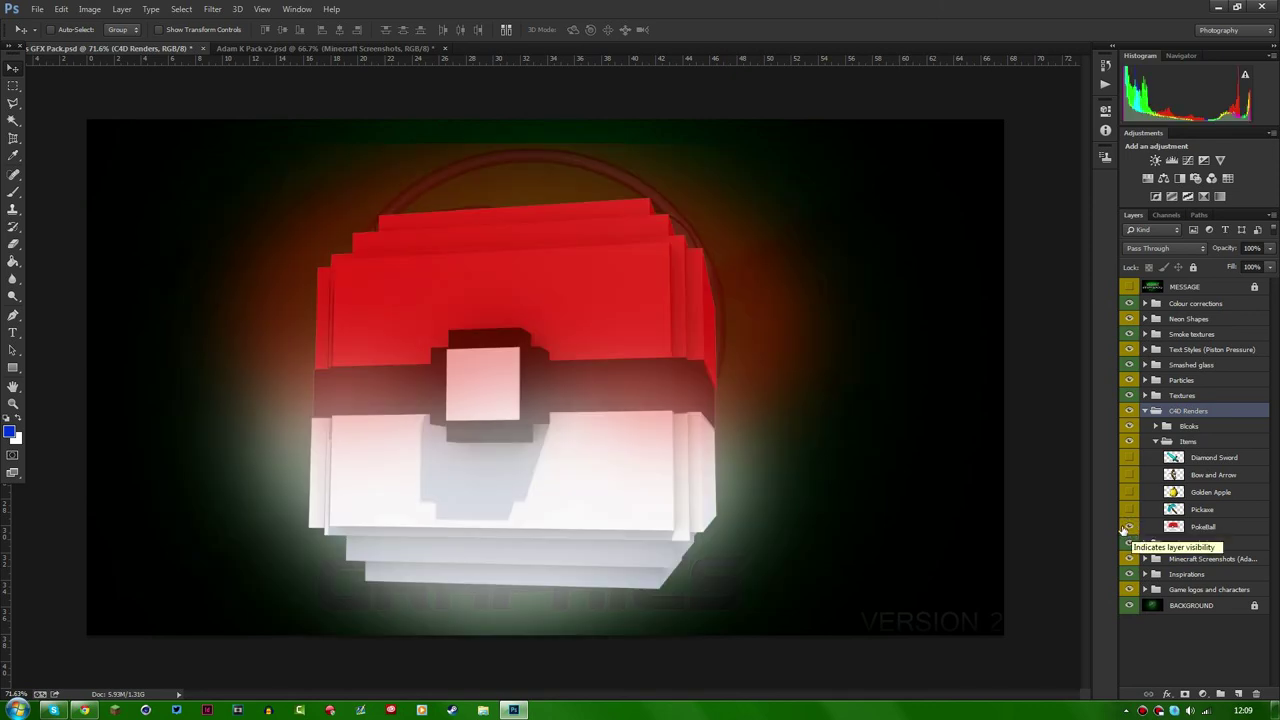
click(1128, 527)
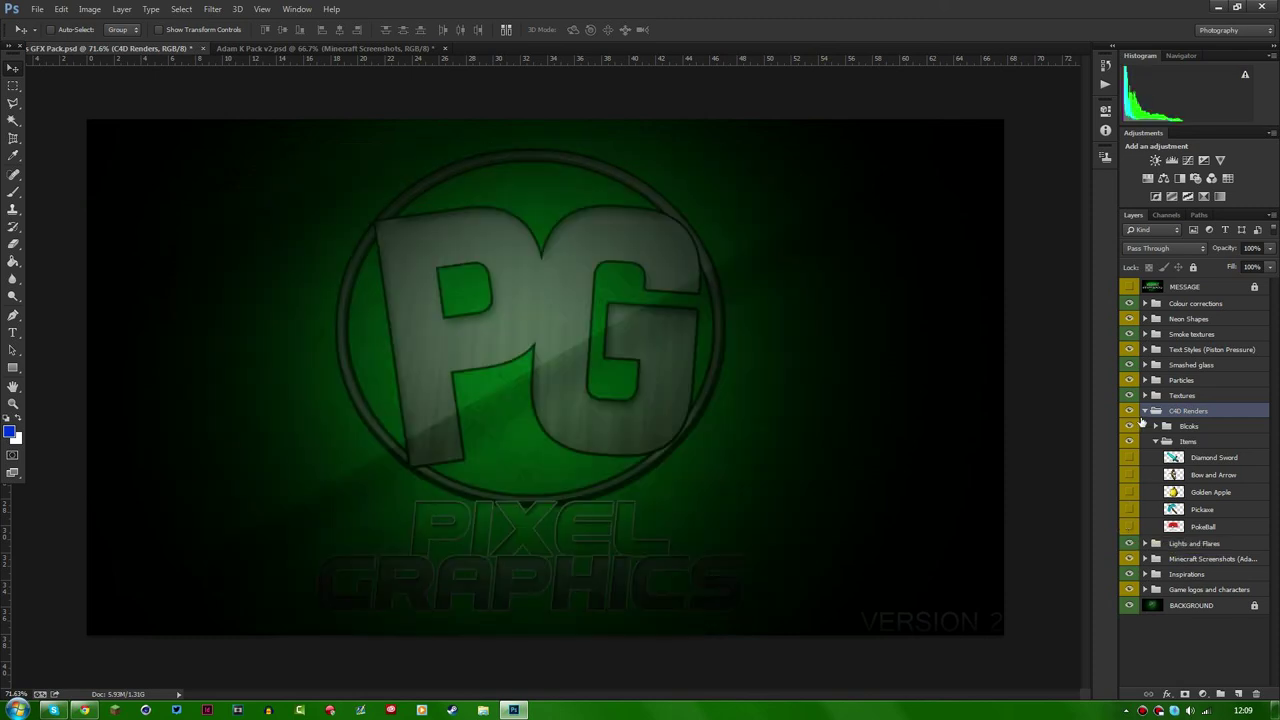
Collapse the Items subgroup and C4D Renders group, and expand Lights and Flares with its Lights subgroup.
click(1156, 441)
click(1145, 411)
click(1160, 428)
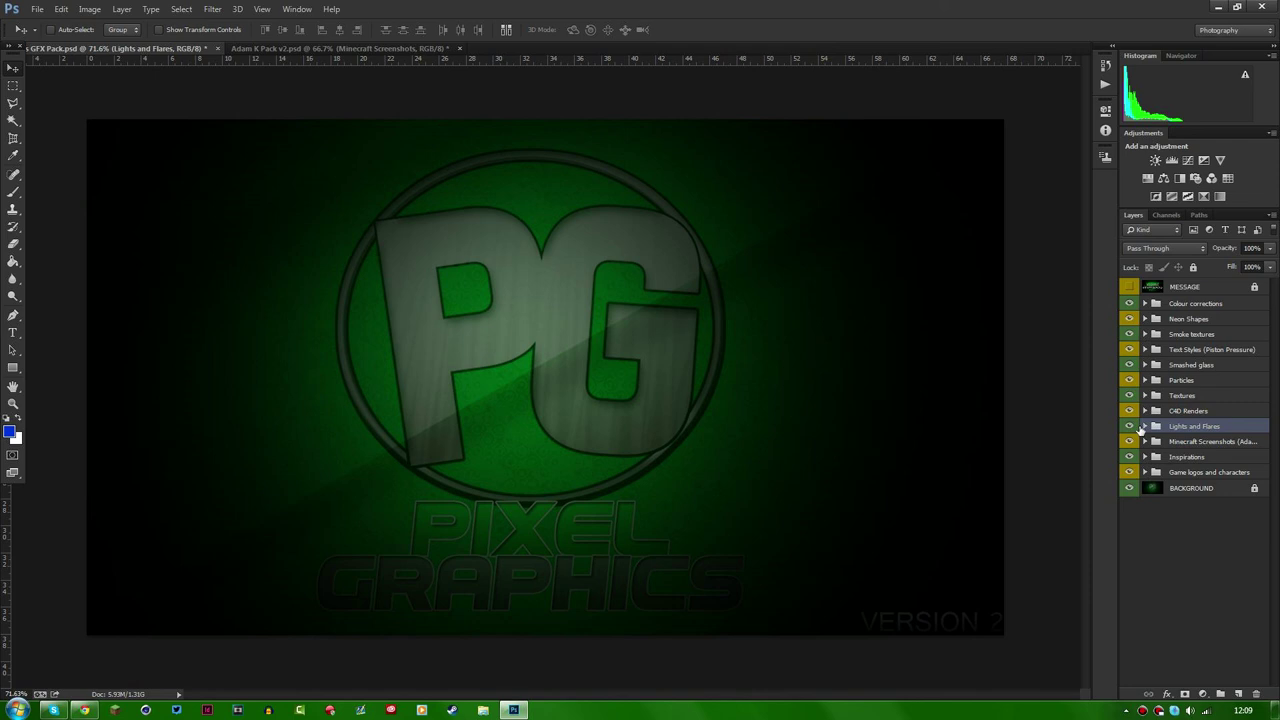
click(1144, 426)
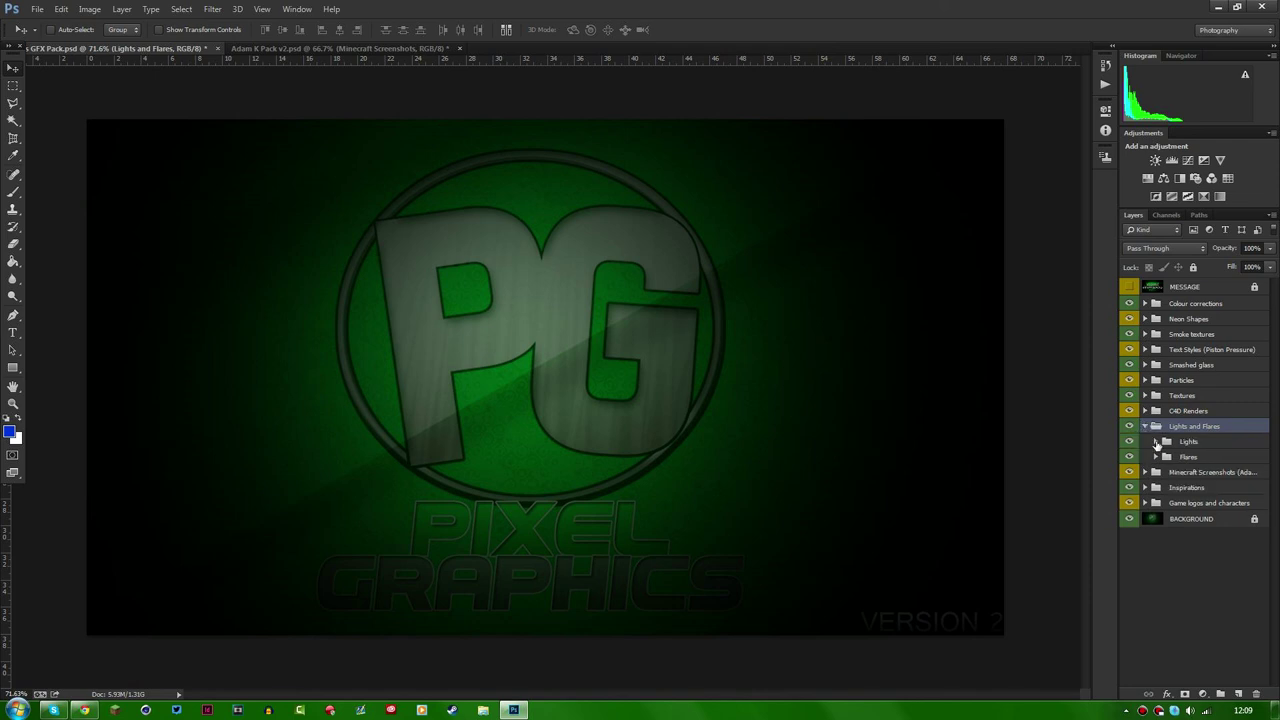
click(1156, 442)
Preview Light 1, Light 2, Light 3 and Light 4 in turn, hiding each again.
click(1130, 457)
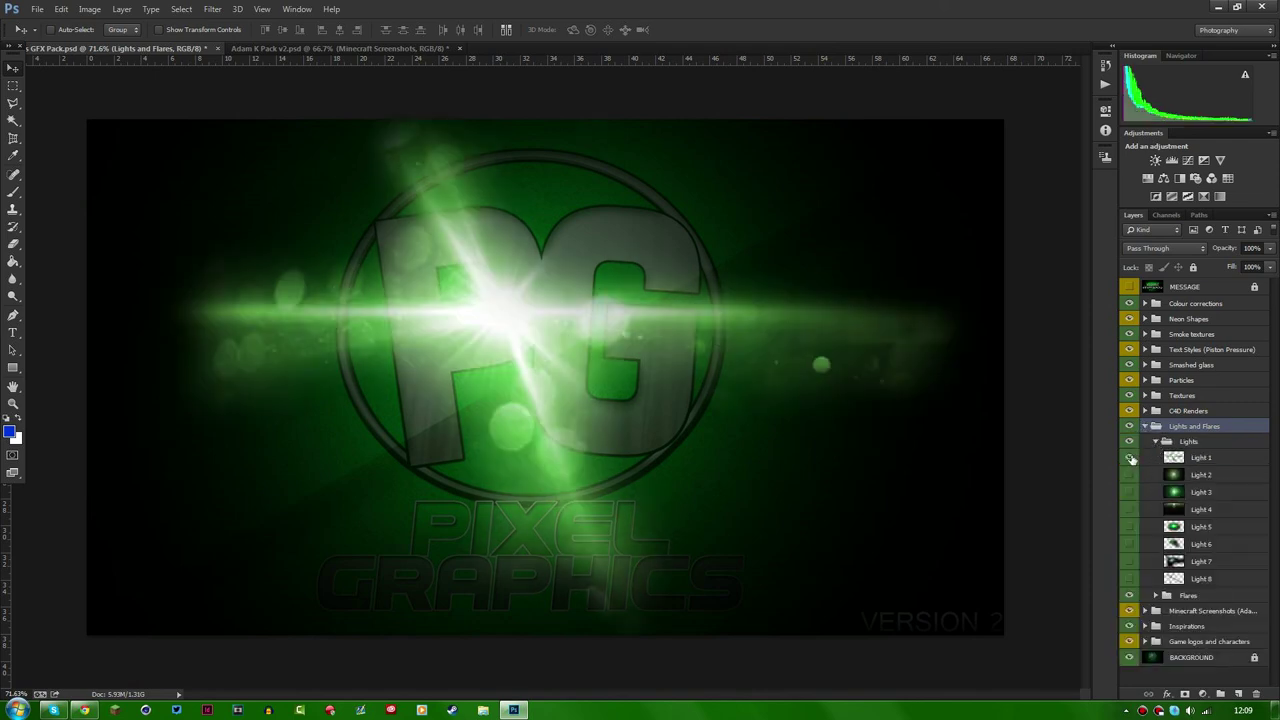
click(1130, 457)
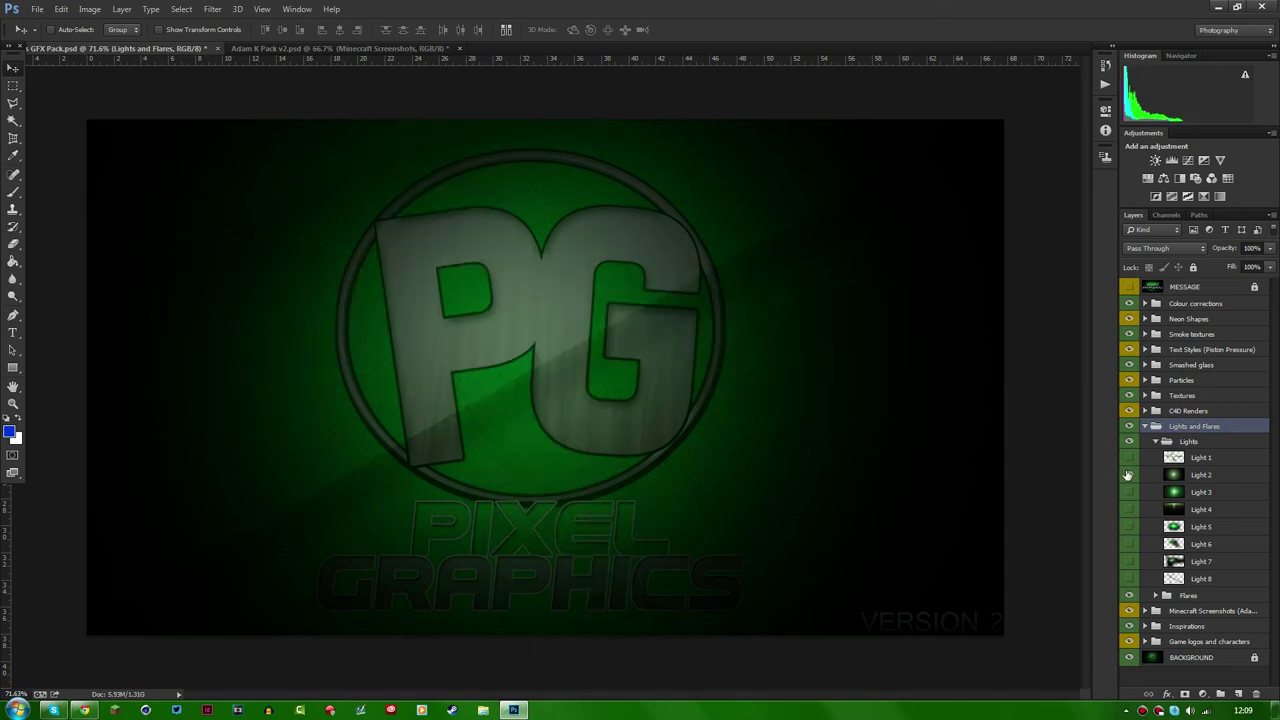
click(1128, 475)
click(1128, 475)
click(1128, 492)
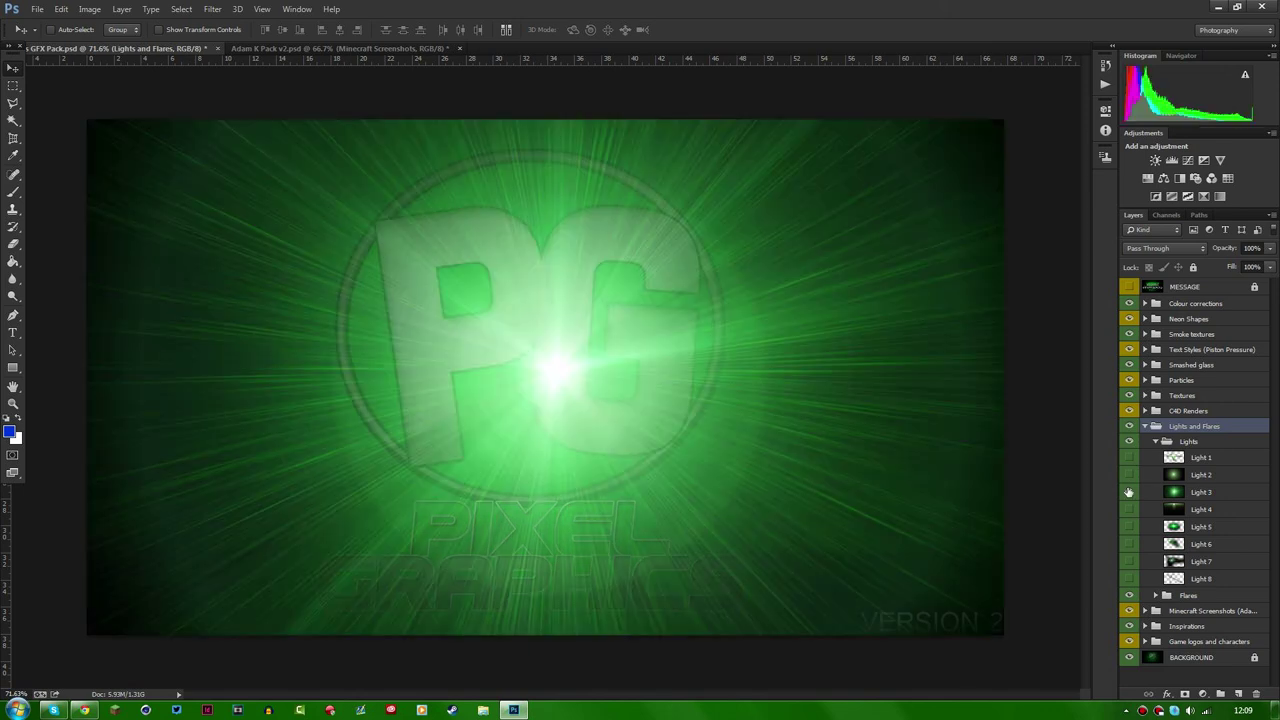
click(1128, 492)
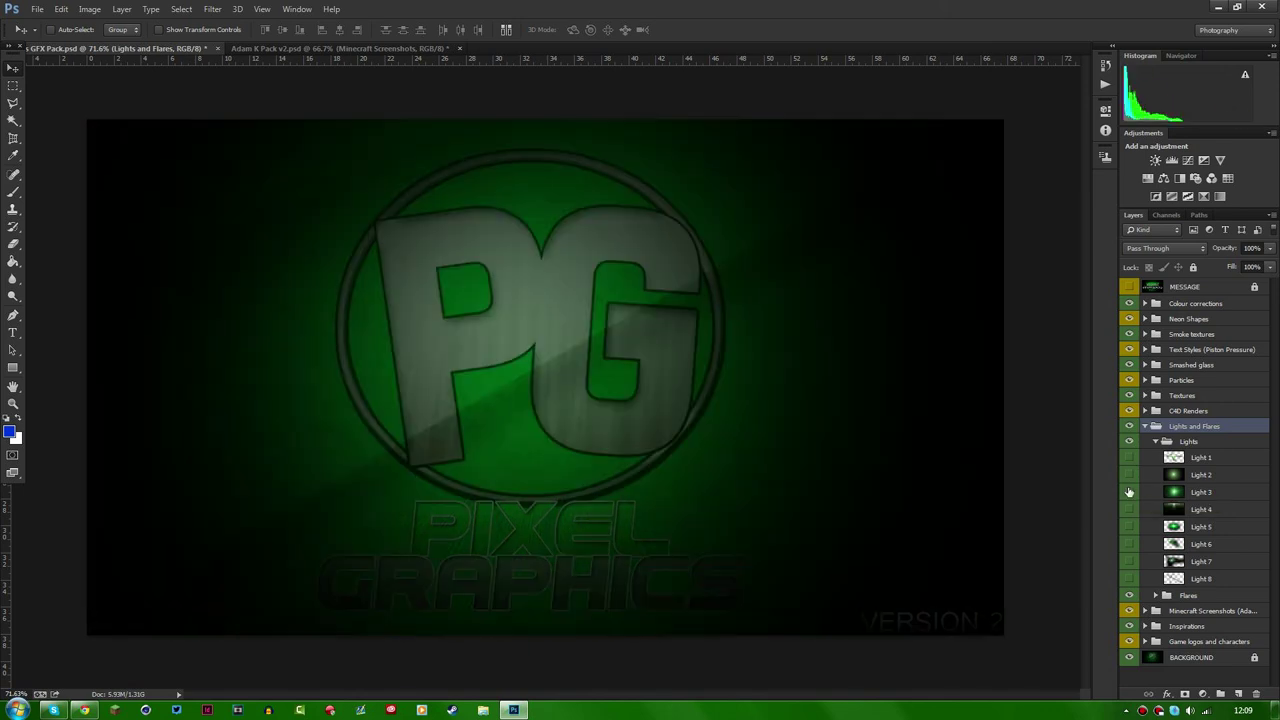
click(1130, 509)
click(1130, 509)
Preview Light 5 to Light 8 in turn with each hidden again, and collapse the Lights subgroup.
click(1129, 526)
click(1129, 526)
click(1129, 544)
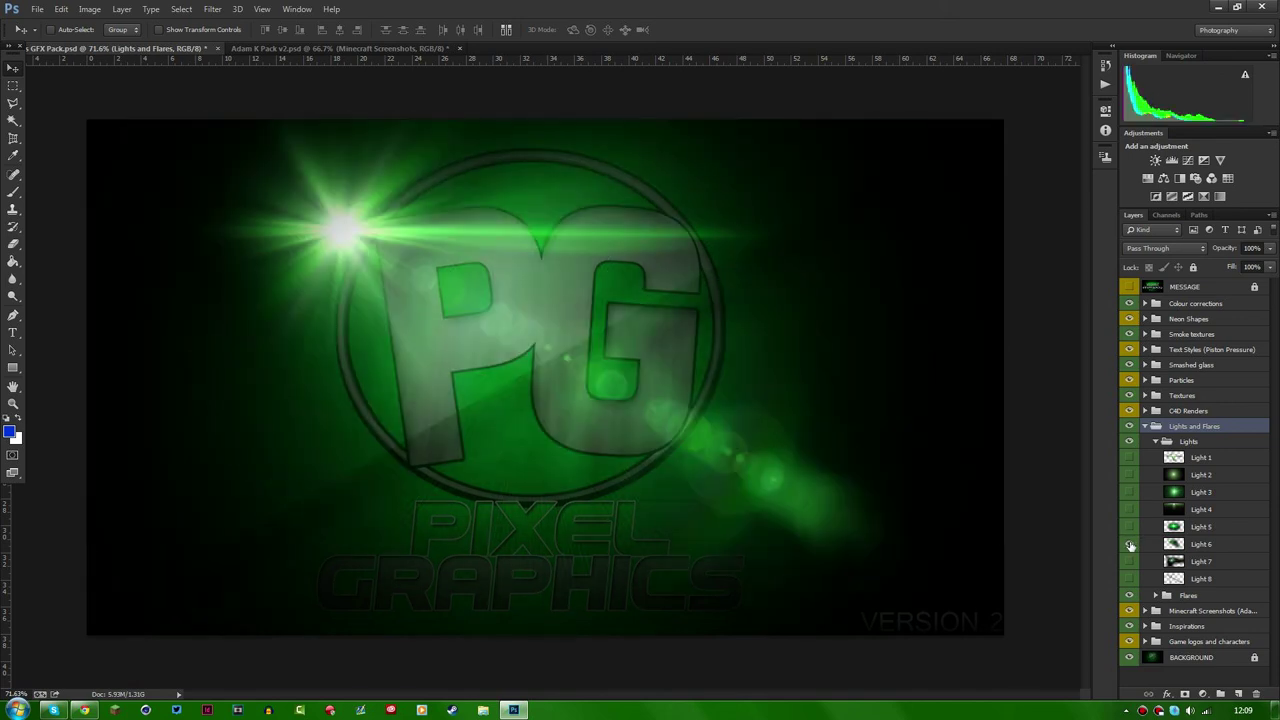
click(1128, 544)
click(1129, 561)
click(1129, 562)
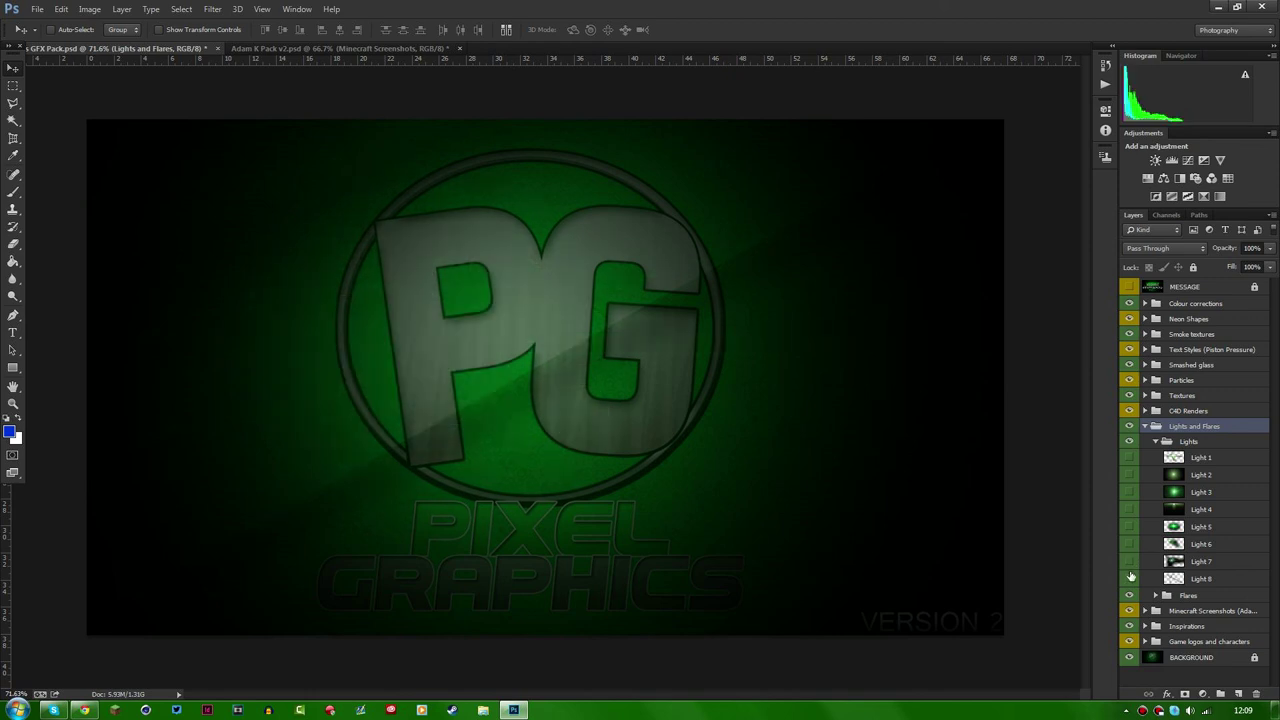
click(1130, 578)
click(1130, 578)
click(1156, 441)
Expand the Flares subgroup and preview Flare 1, Flare 2 and Flare 3 in turn, hiding each again.
click(1172, 457)
click(1156, 456)
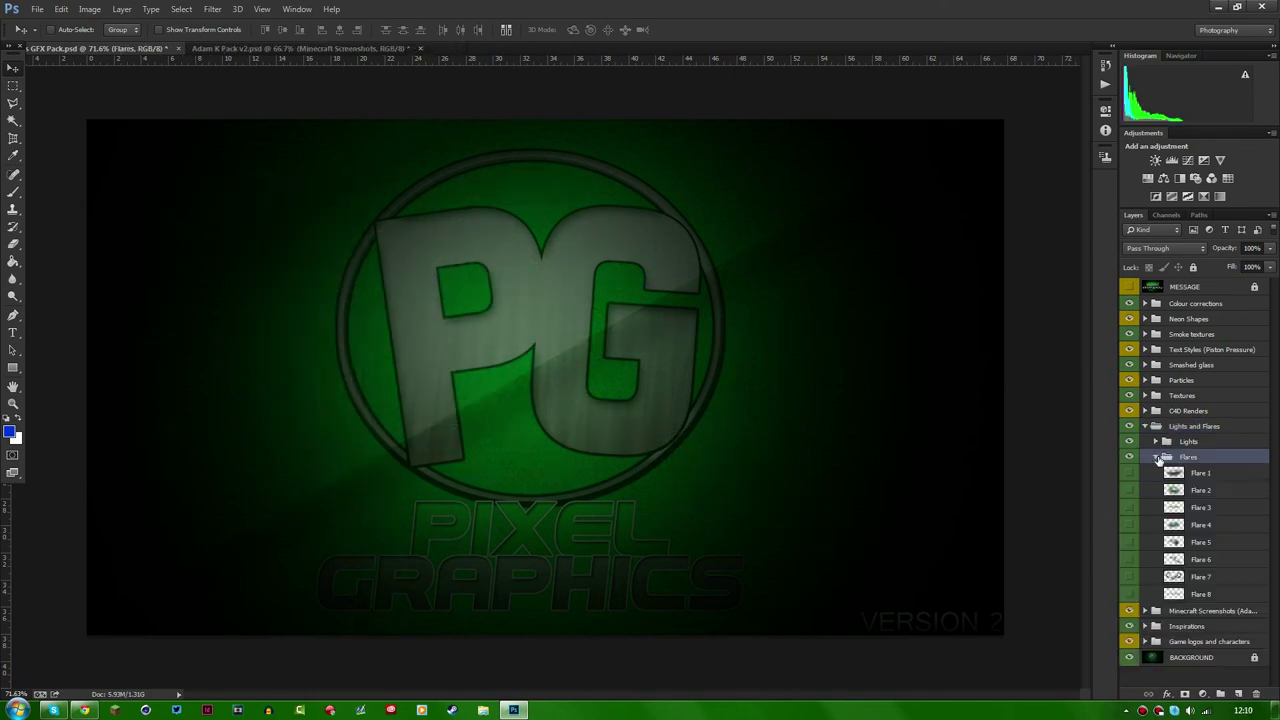
click(1129, 473)
click(1129, 473)
click(1129, 490)
click(1129, 490)
click(1131, 508)
click(1129, 508)
Preview Flare 4, Flare 5 and Flare 6 in turn, hiding each again.
click(1129, 525)
click(1129, 525)
click(1129, 542)
click(1129, 542)
click(1129, 559)
click(1129, 559)
Preview Flare 7 twice and Flare 8 once with each hidden again, and collapse the Flares subgroup.
click(1129, 577)
click(1129, 577)
click(1129, 577)
click(1129, 577)
click(1129, 594)
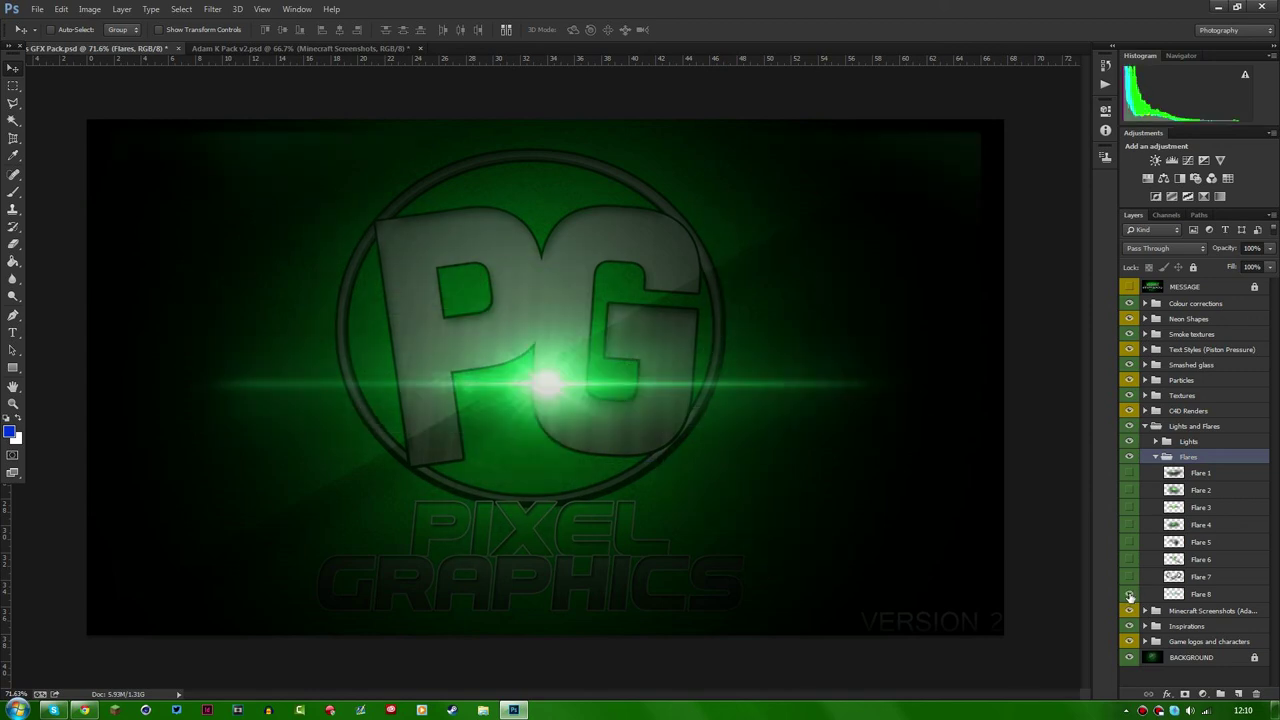
click(1129, 594)
click(1156, 457)
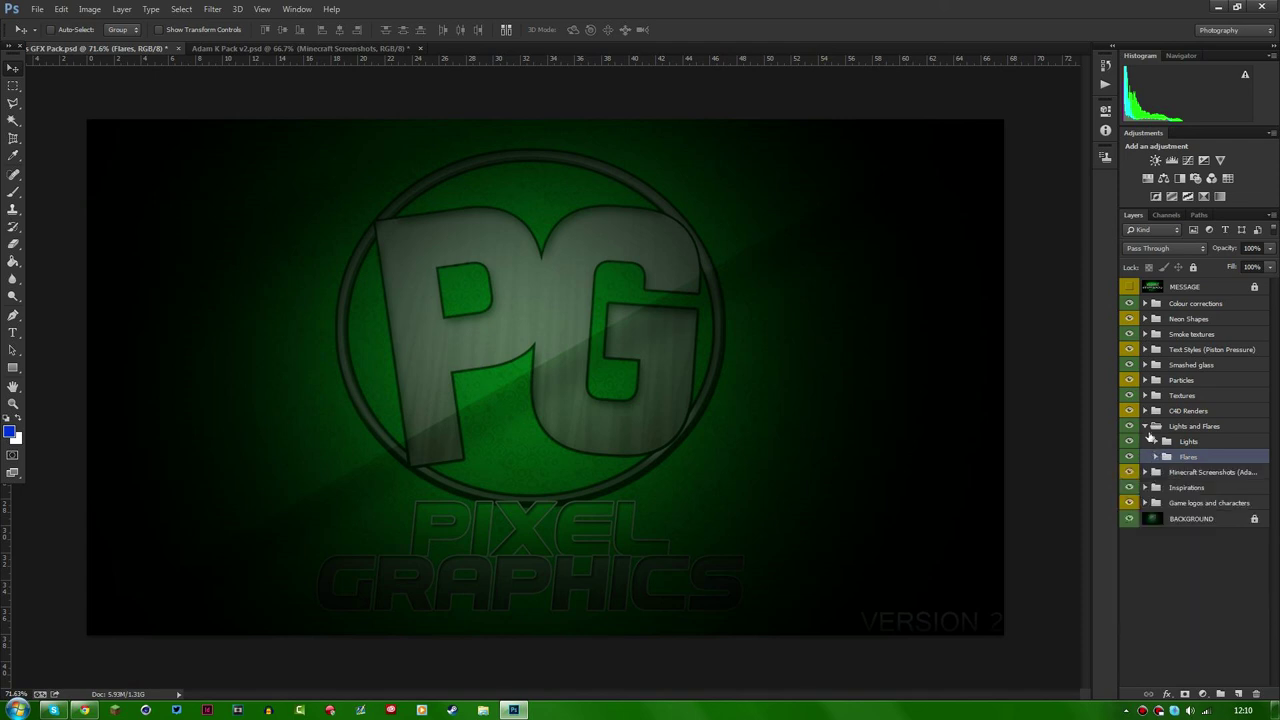
Collapse Lights and Flares, expand Minecraft Screenshots with its Servers (NEW) subgroup, and select the first Servers layer.
click(1145, 426)
click(1167, 441)
click(1145, 441)
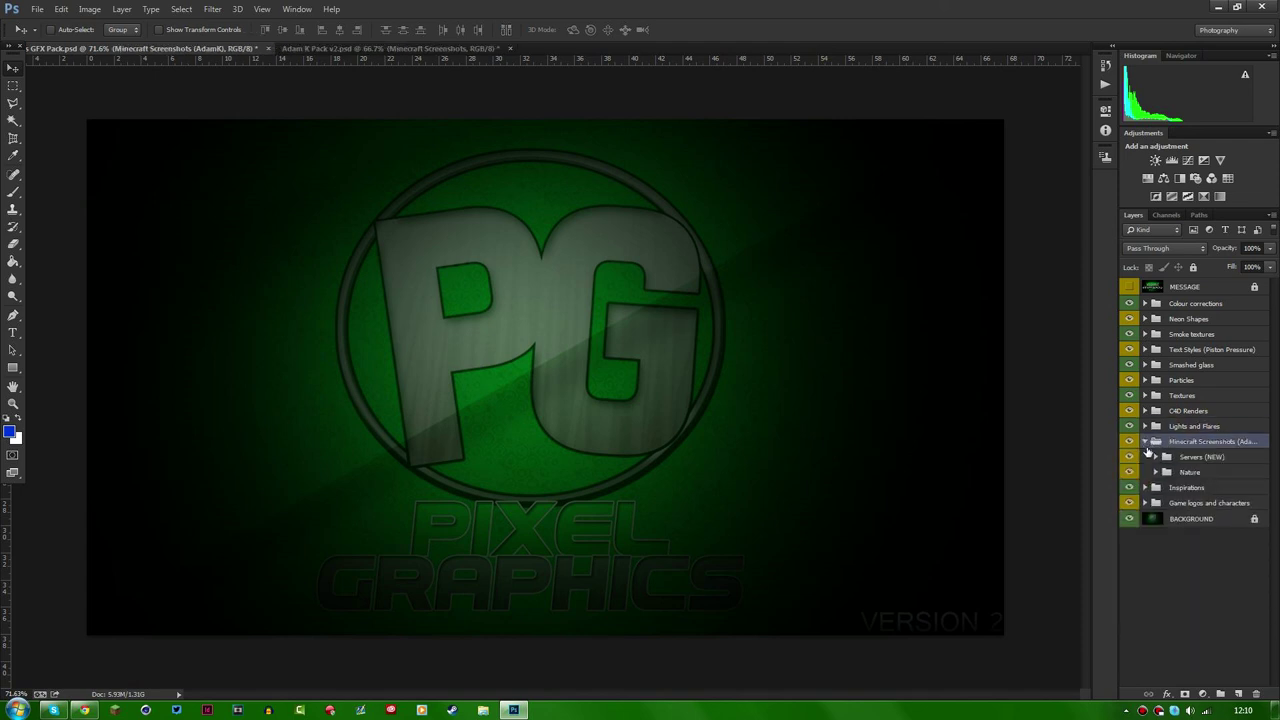
click(1157, 457)
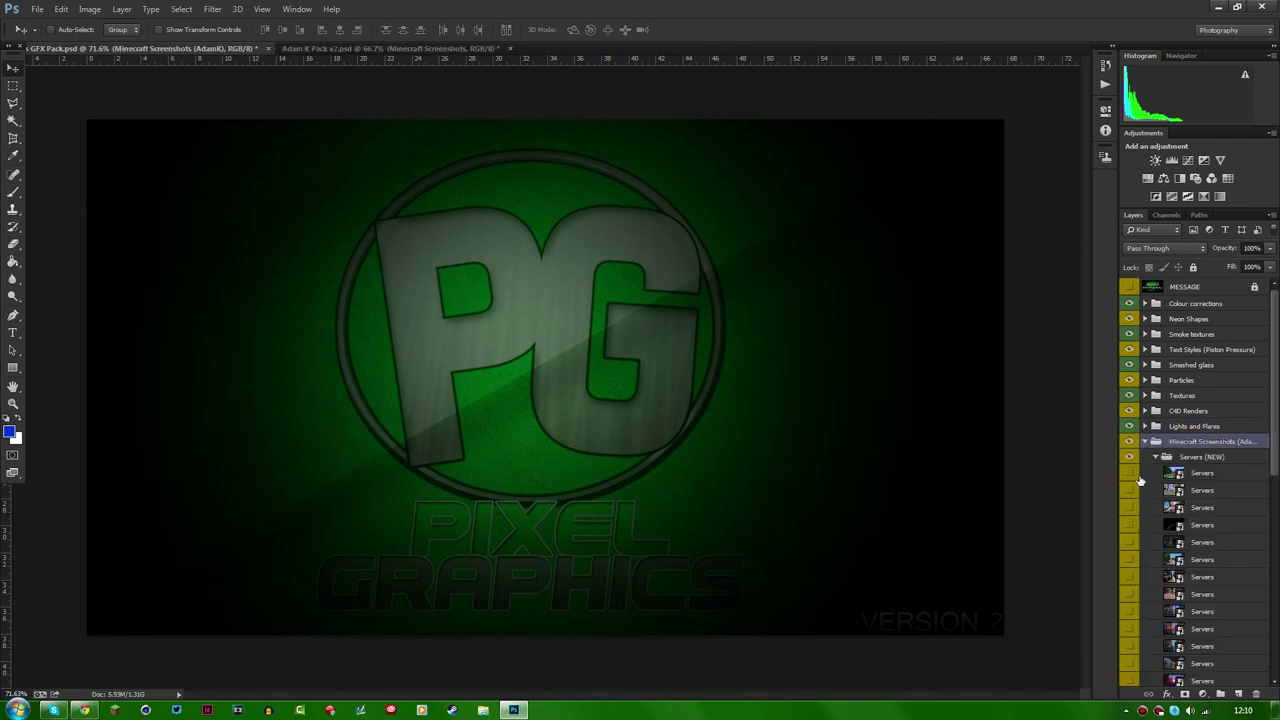
click(1140, 476)
Preview the first, second and fourth Servers screenshots in turn, hiding each again.
click(1129, 474)
click(1129, 474)
click(1129, 490)
click(1129, 490)
click(1129, 525)
click(1129, 525)
Preview the fifth and sixth Servers screenshots alternately, twice each, hiding each again.
click(1129, 542)
click(1129, 542)
click(1129, 559)
click(1129, 559)
click(1129, 542)
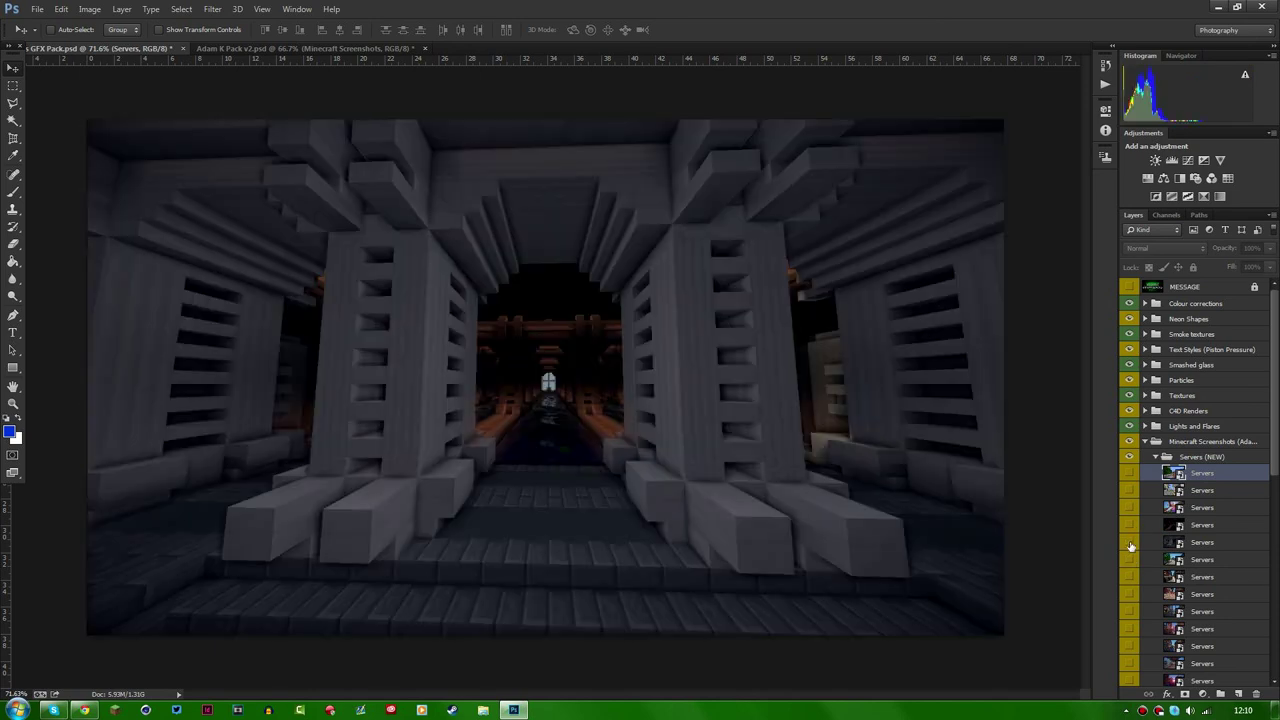
click(1129, 542)
click(1129, 559)
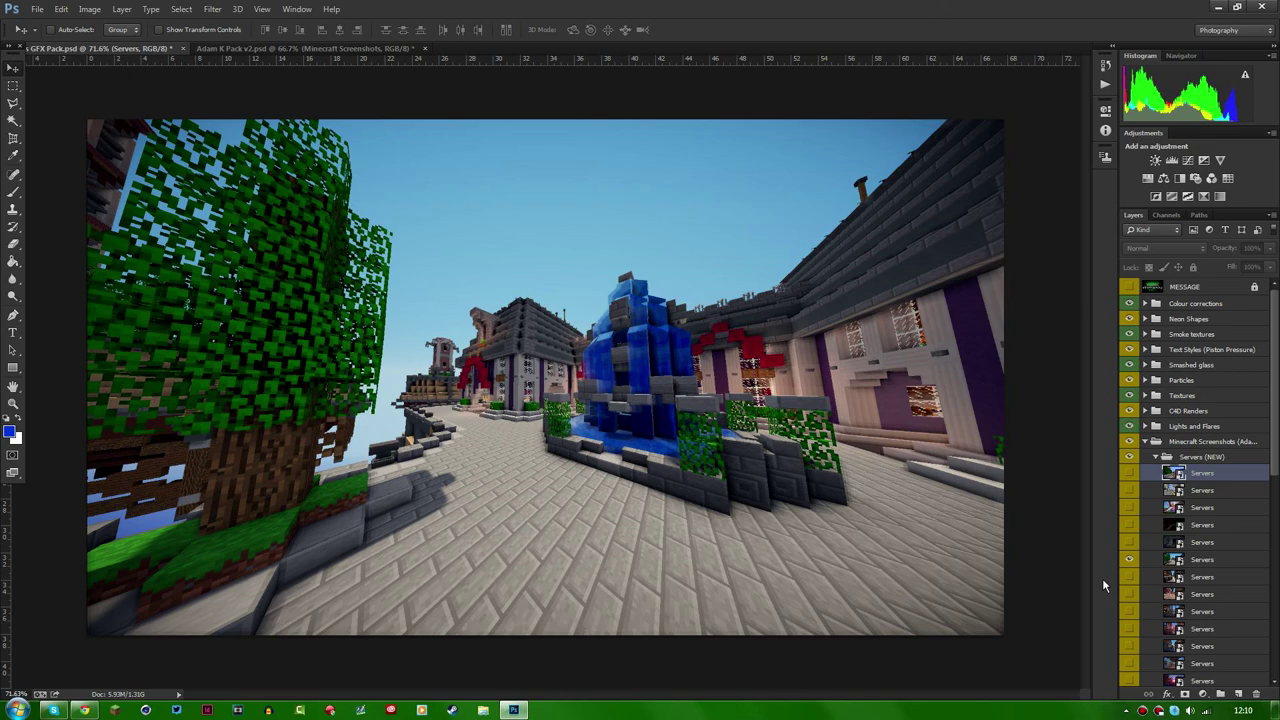
click(1129, 559)
Preview the seventh and eighth Servers screenshots in turn, hiding each again.
click(1132, 575)
click(1132, 576)
click(1132, 594)
click(1132, 594)
click(1130, 595)
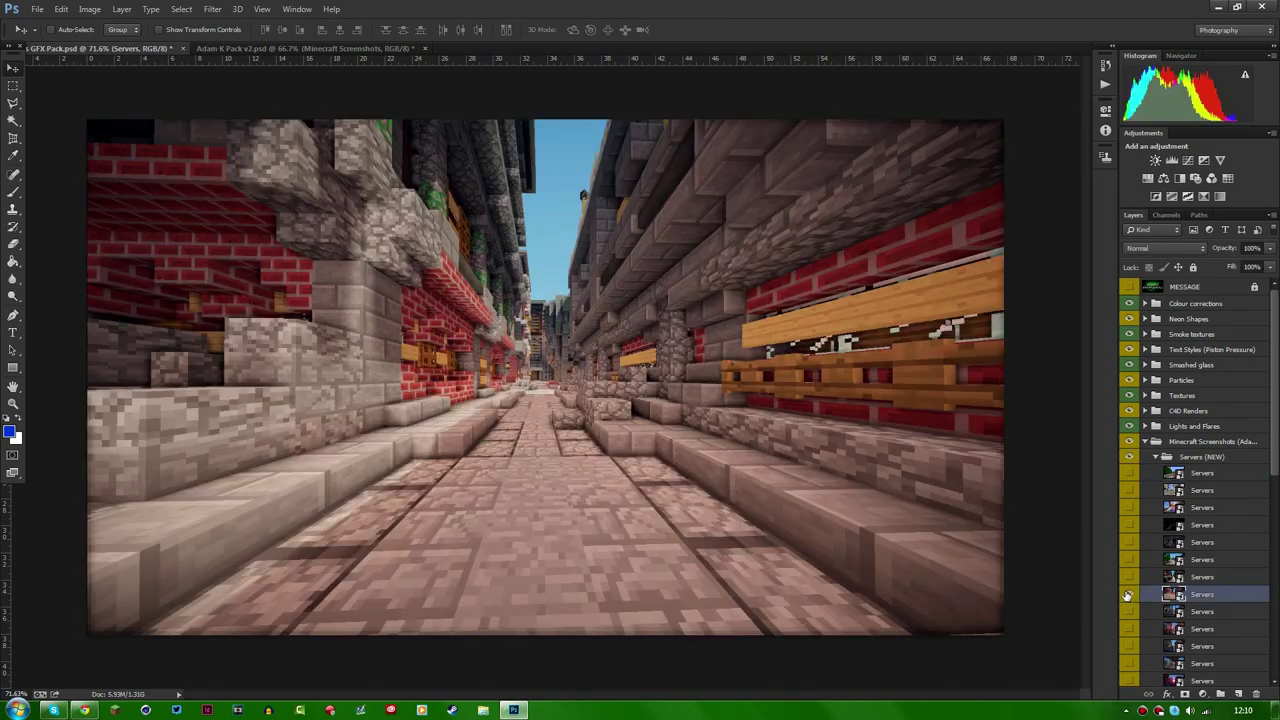
click(1127, 595)
Preview the tenth, eleventh and twelfth Servers screenshots in turn, hiding each again.
click(1128, 627)
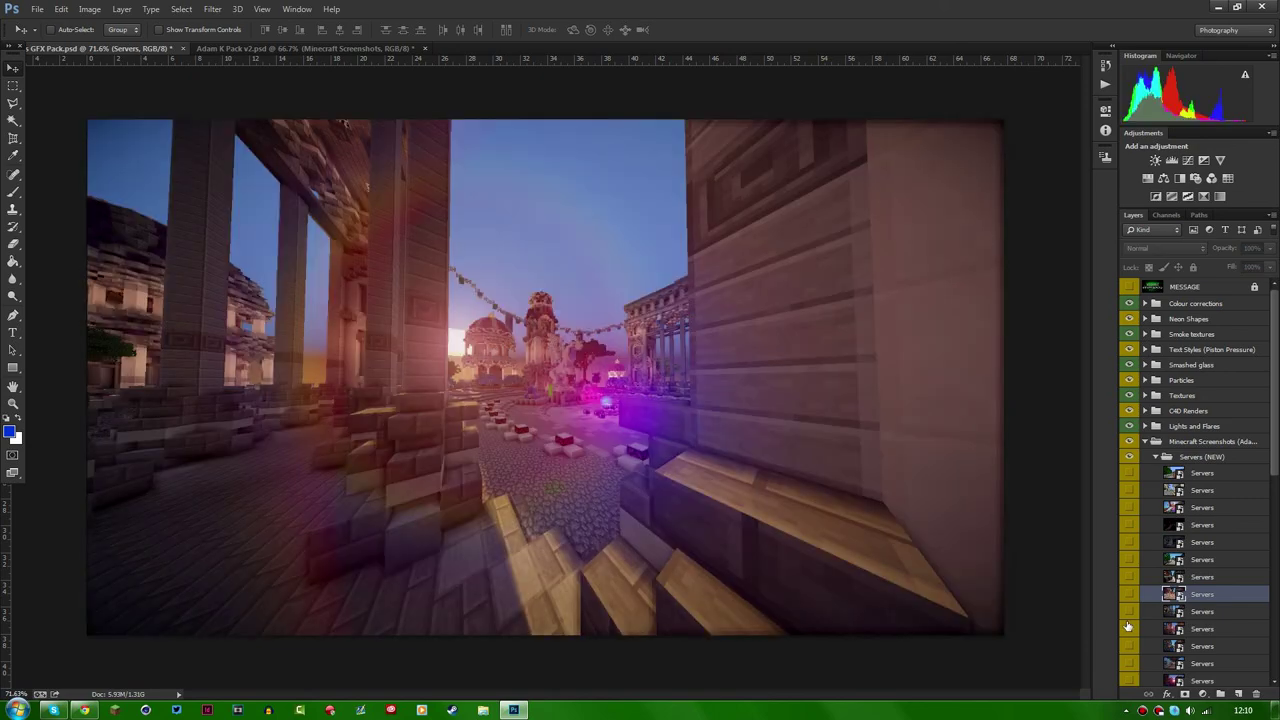
click(1128, 627)
click(1128, 645)
click(1128, 645)
click(1128, 663)
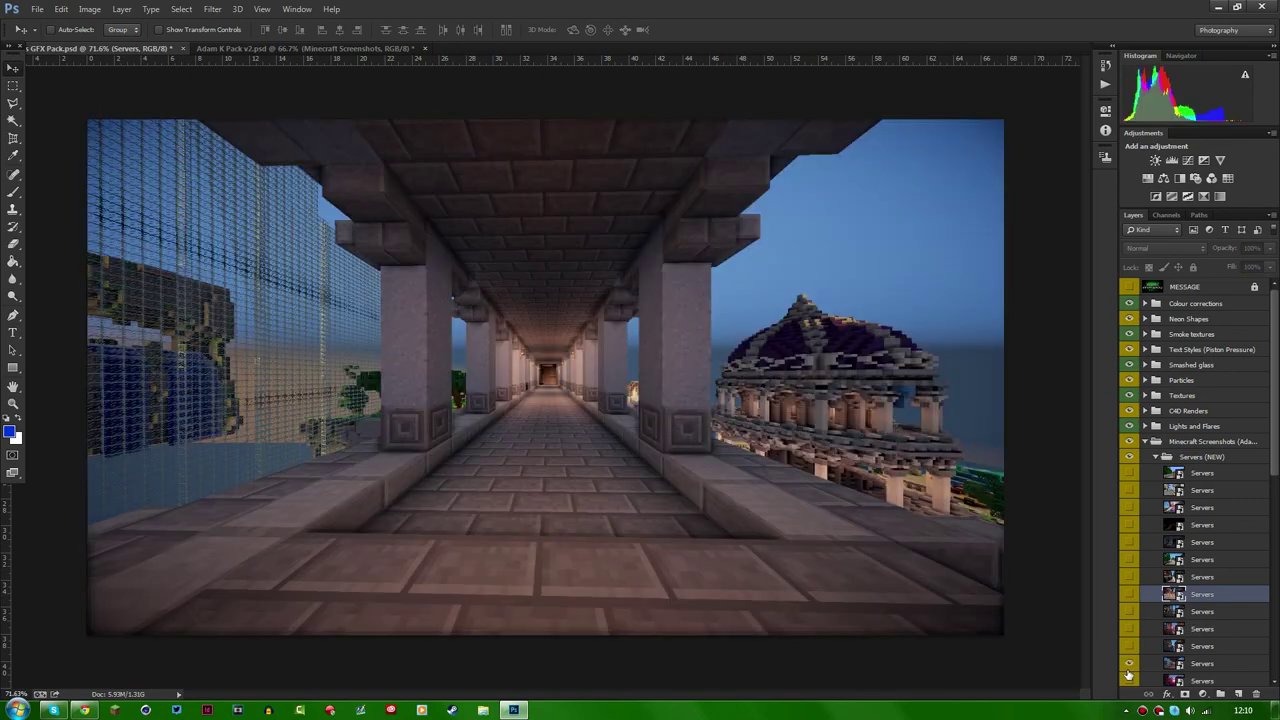
click(1128, 663)
Preview the fourteenth and thirteenth Servers screenshots with each hidden again, and collapse the Servers (NEW) subgroup.
scroll(1128, 670, down, 3)
click(1128, 645)
click(1128, 645)
click(1128, 628)
click(1128, 628)
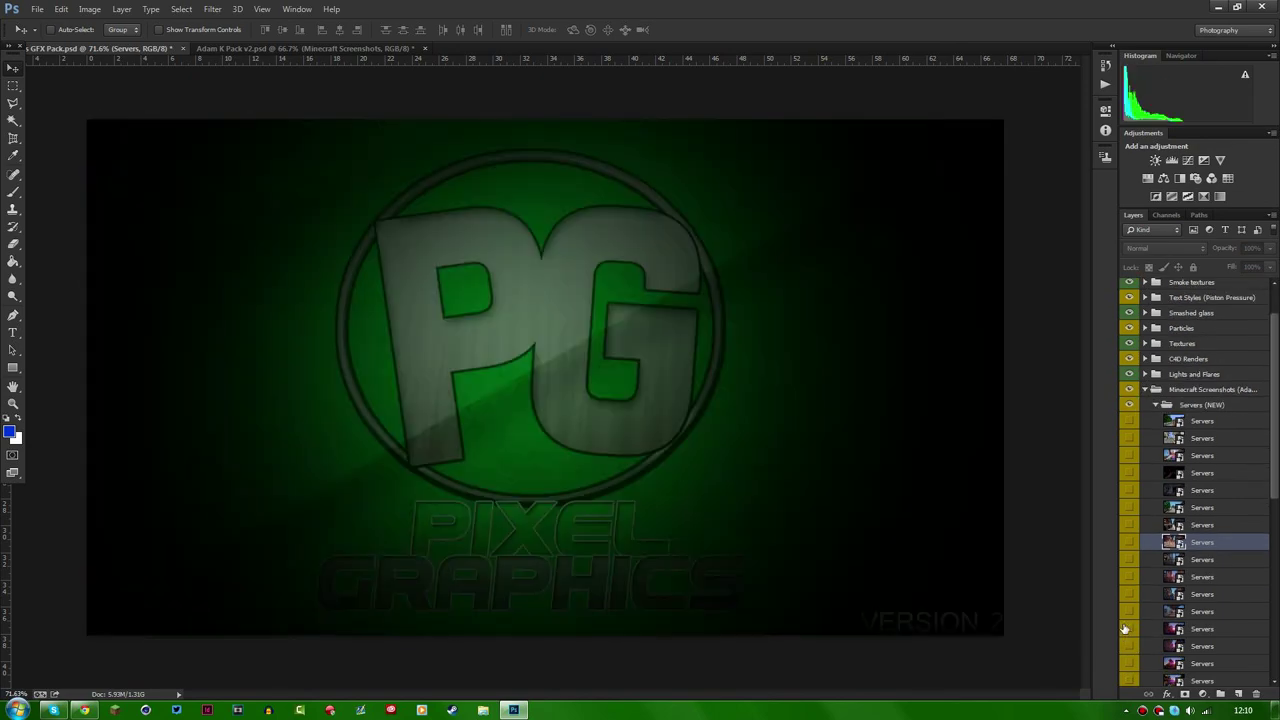
click(1155, 405)
Expand the Nature subgroup and preview its first, third and second screenshots, then the third again, hiding each afterward.
click(1156, 472)
click(1128, 489)
click(1128, 489)
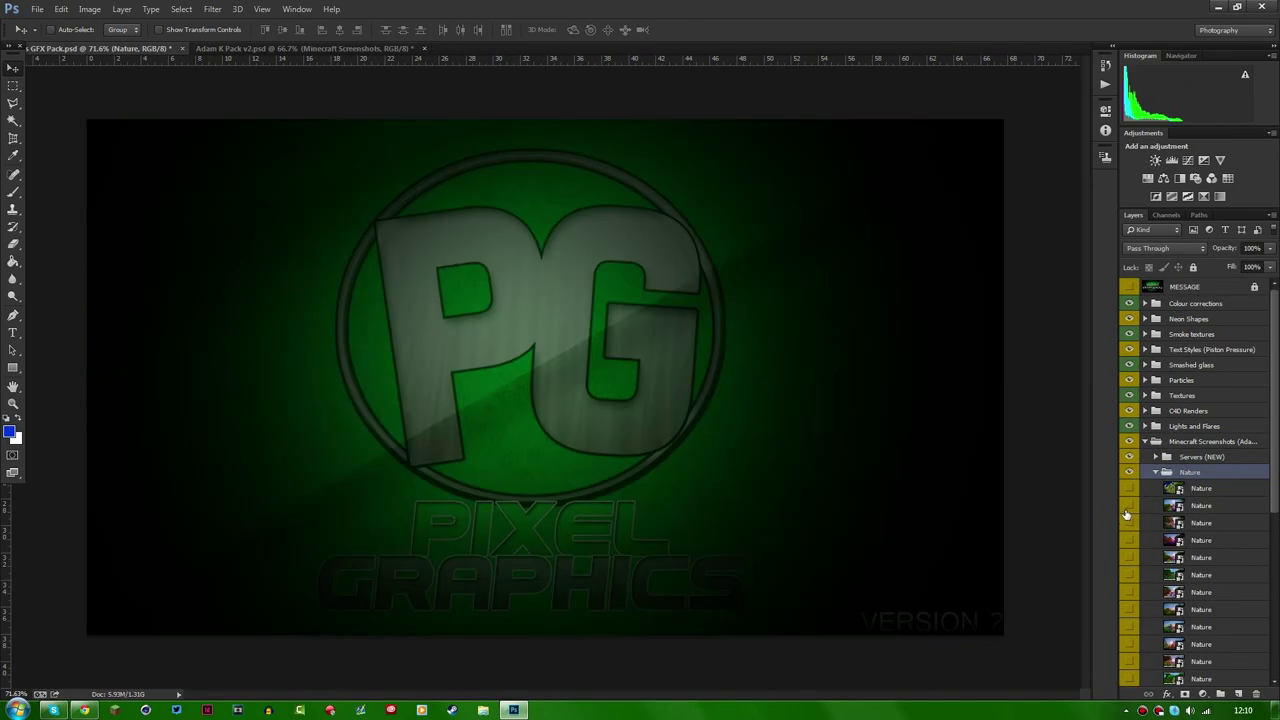
click(1127, 520)
click(1129, 523)
click(1130, 506)
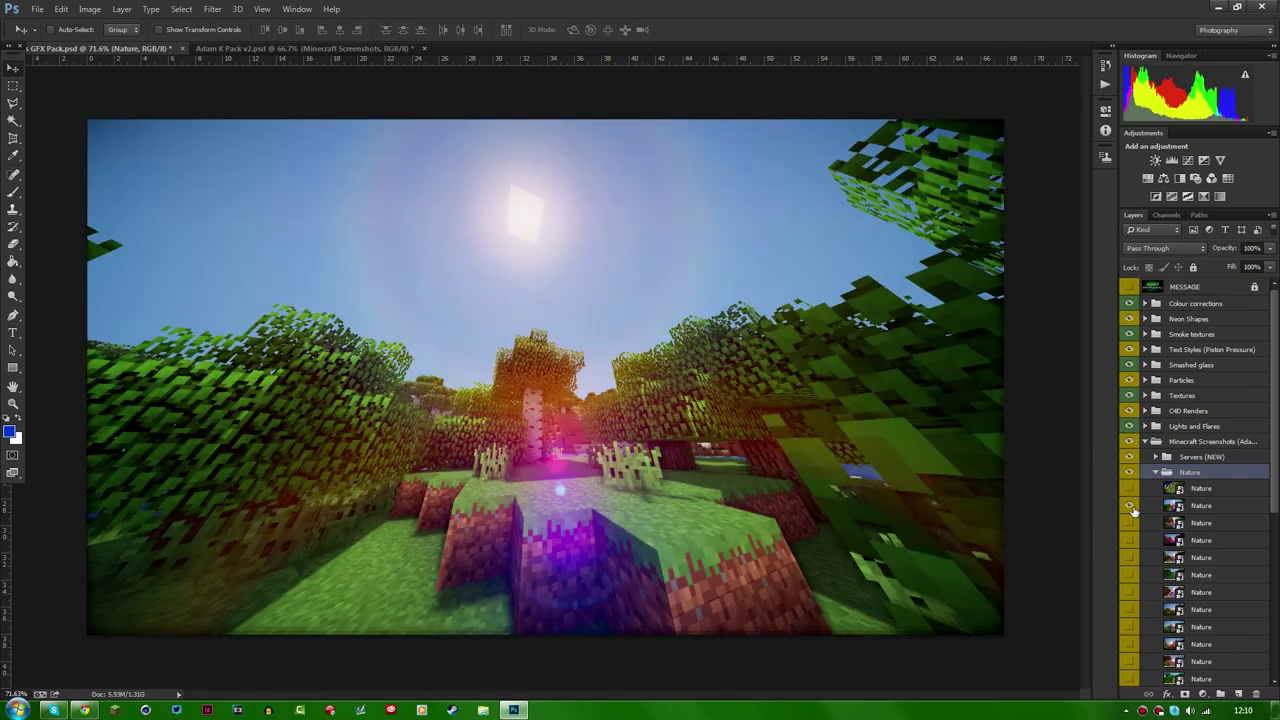
click(1129, 506)
click(1129, 523)
click(1129, 523)
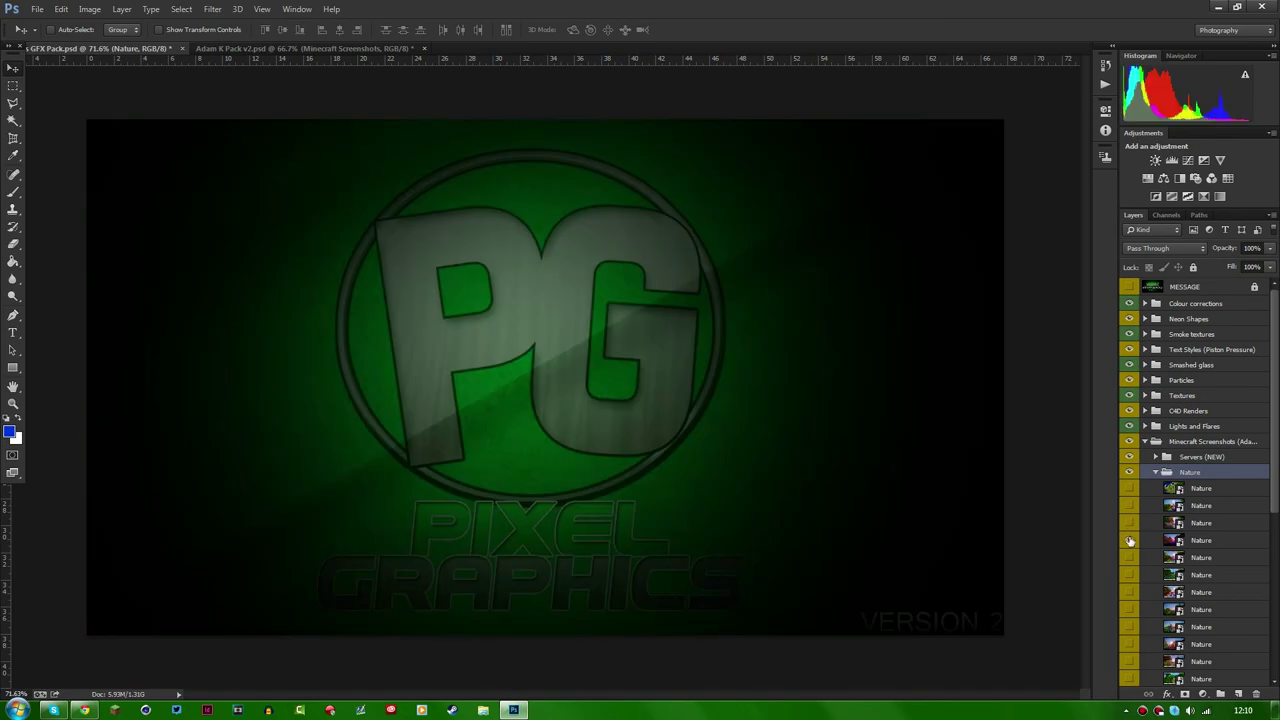
Preview the fourth through eighth Nature screenshots in turn, hiding each again.
click(1129, 540)
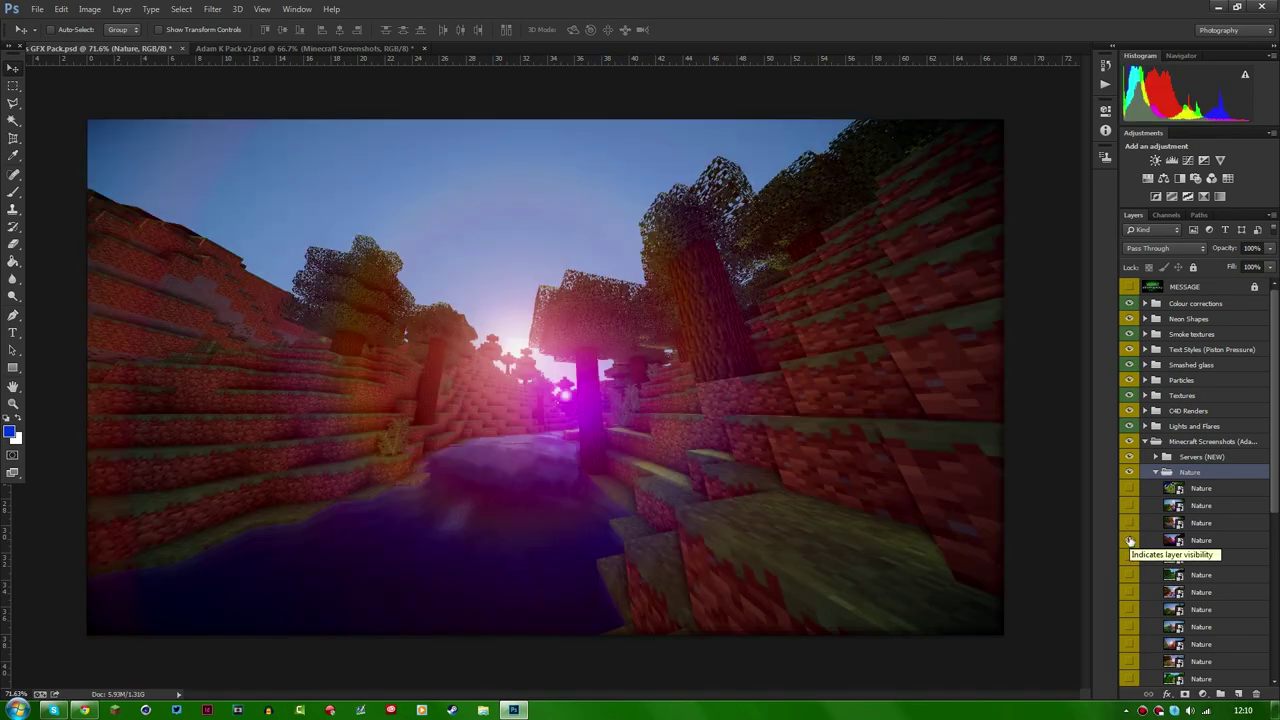
click(1129, 557)
click(1129, 575)
click(1130, 592)
click(1130, 609)
click(1130, 610)
Preview the ninth, tenth and eleventh Nature screenshots with each hidden again, and collapse the Nature and Minecraft Screenshots groups.
click(1131, 627)
click(1131, 627)
click(1129, 644)
click(1128, 645)
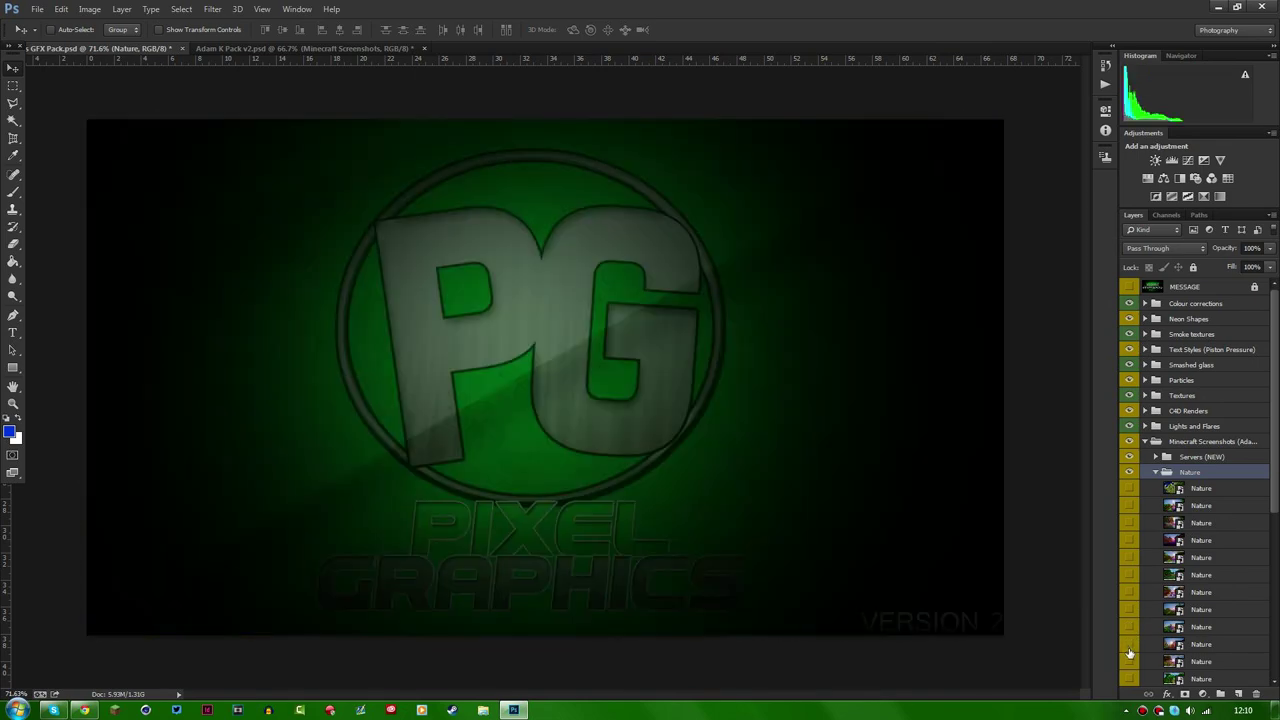
click(1131, 661)
click(1131, 661)
click(1155, 471)
click(1146, 441)
Expand the Inspirations group and preview the Graphics banner and Love banner, hiding each again.
click(1163, 457)
click(1145, 457)
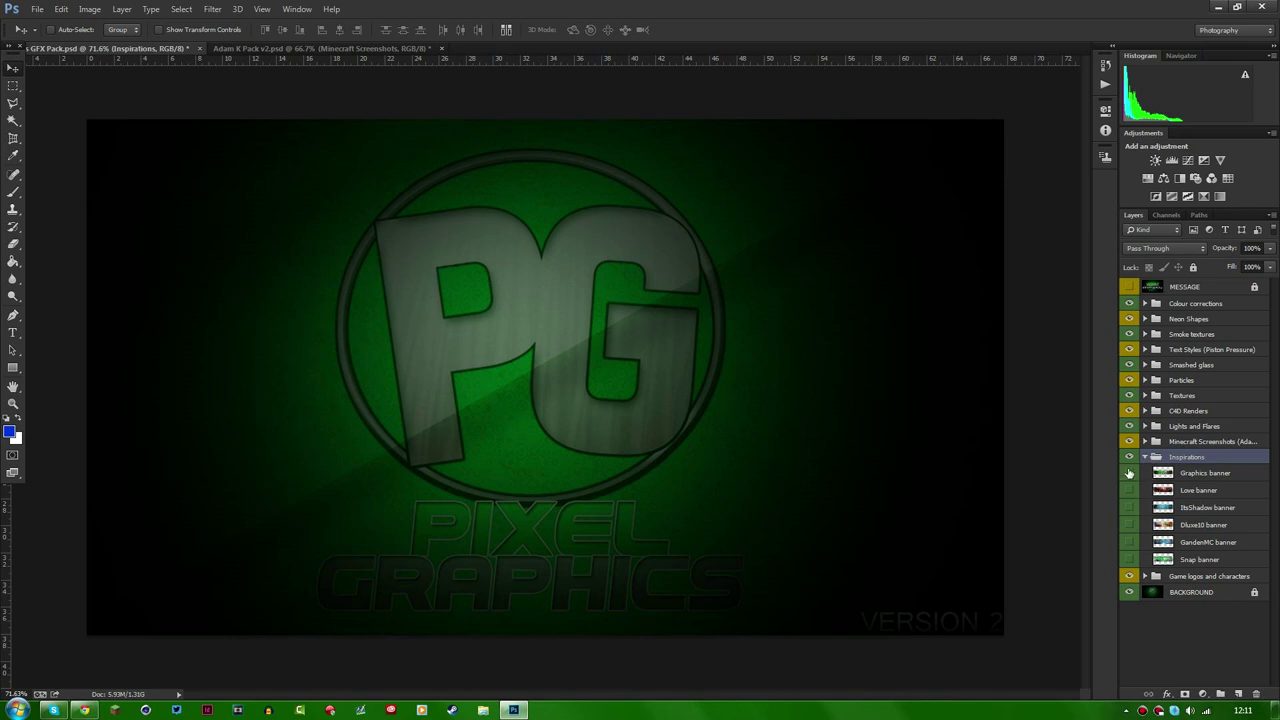
click(1128, 472)
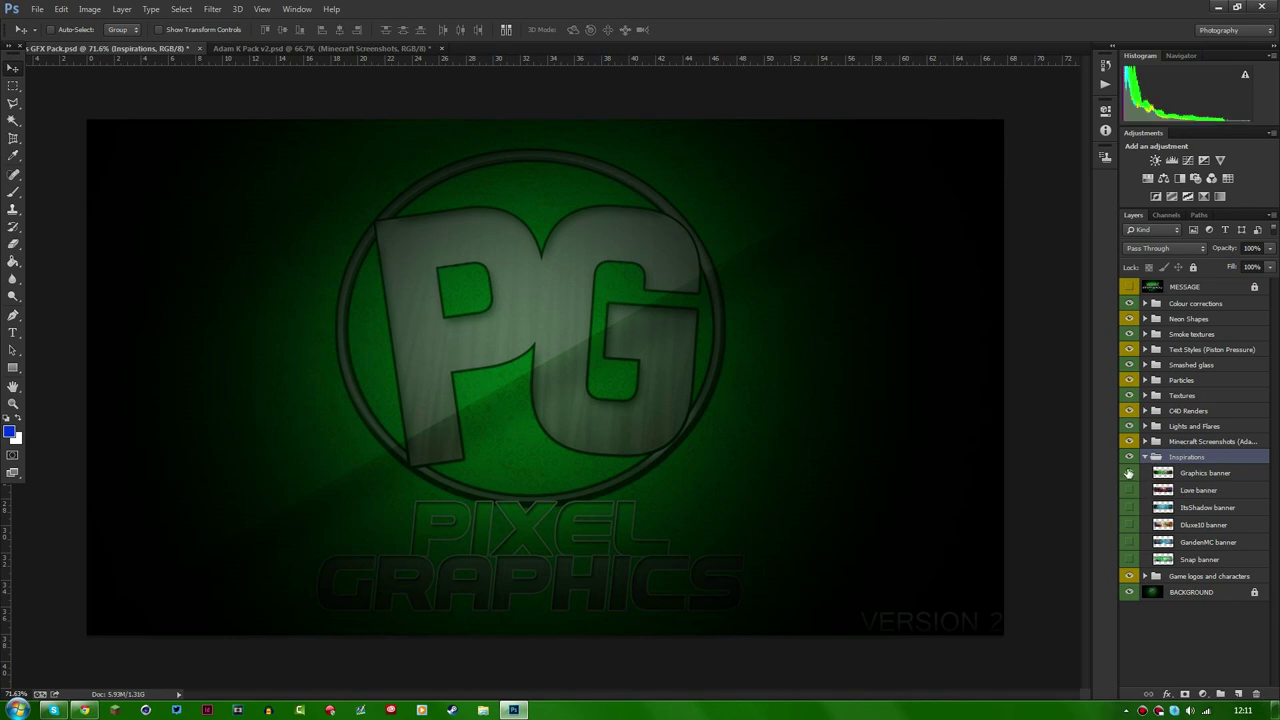
click(1128, 472)
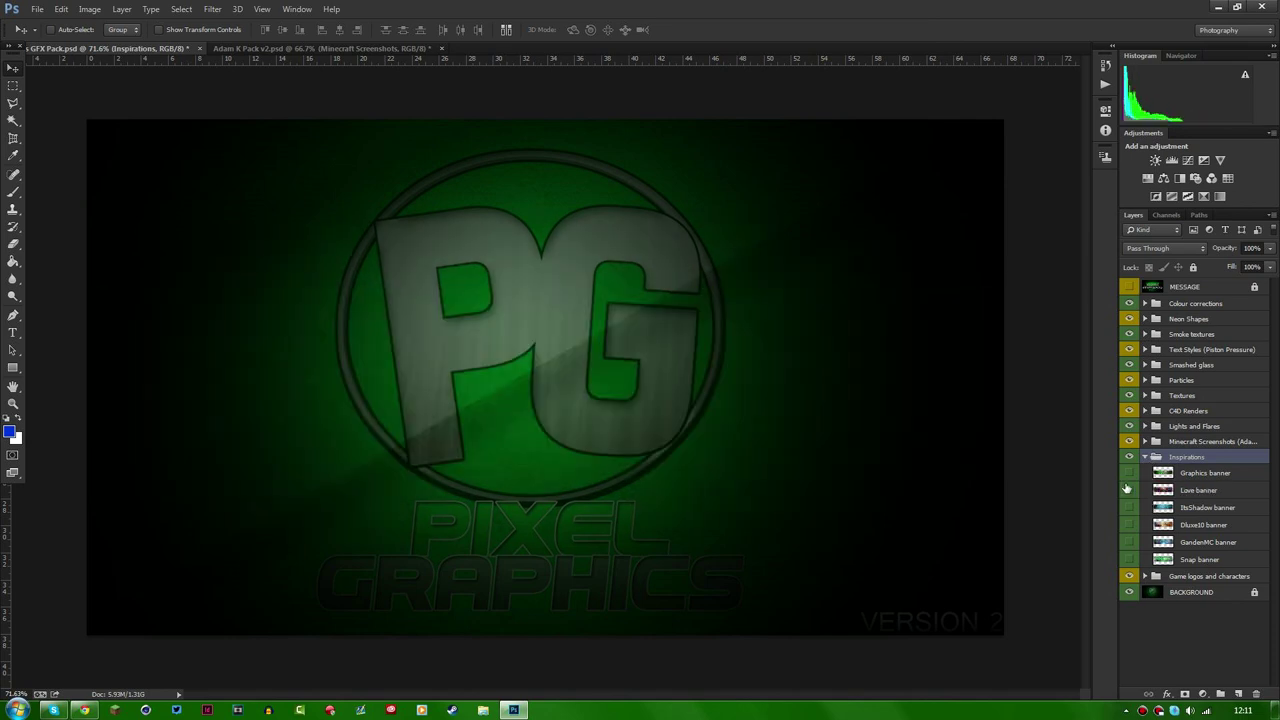
click(1128, 490)
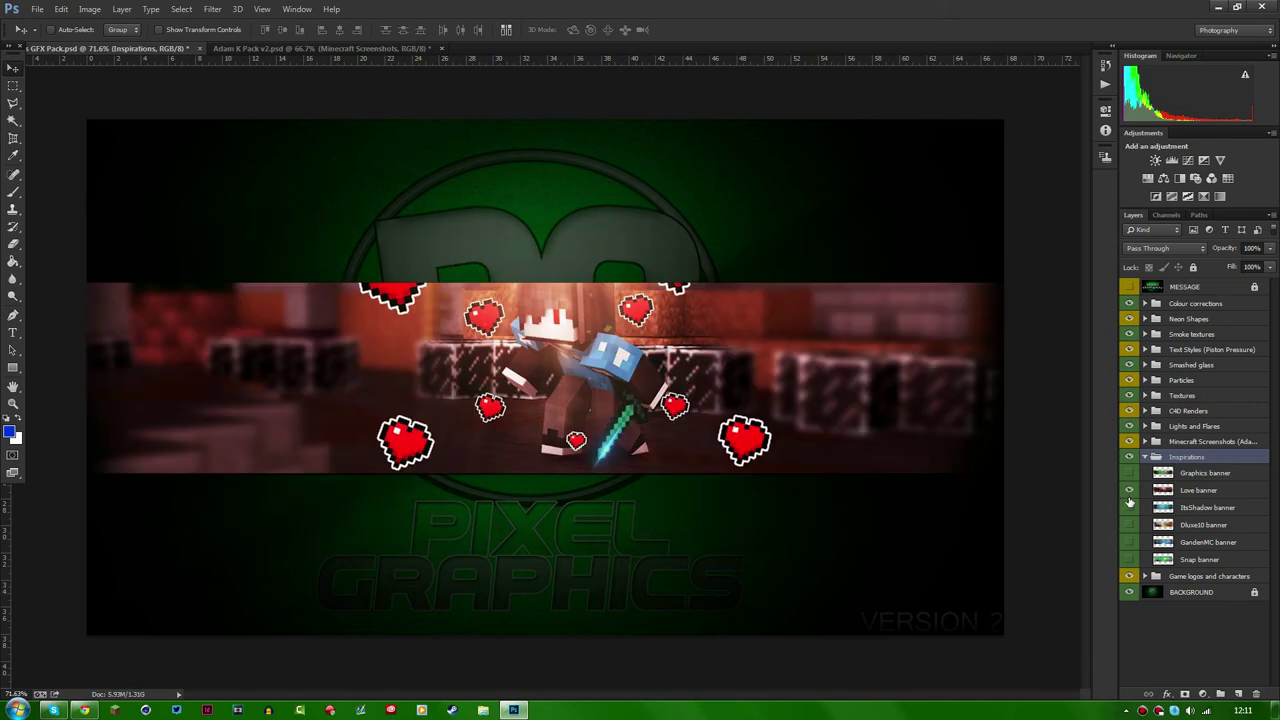
click(1128, 490)
Preview the ItsShadow banner and the Dluxe10 banner in turn, hiding each again.
click(1128, 507)
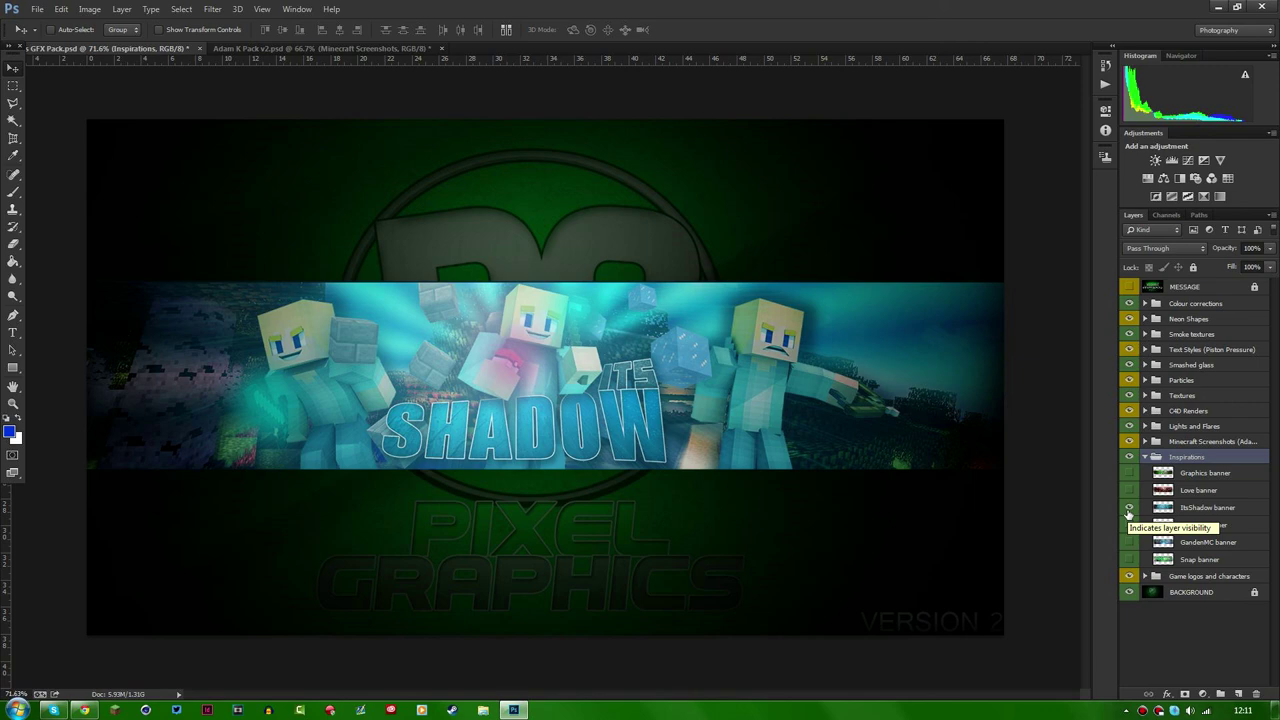
click(1129, 507)
click(1129, 524)
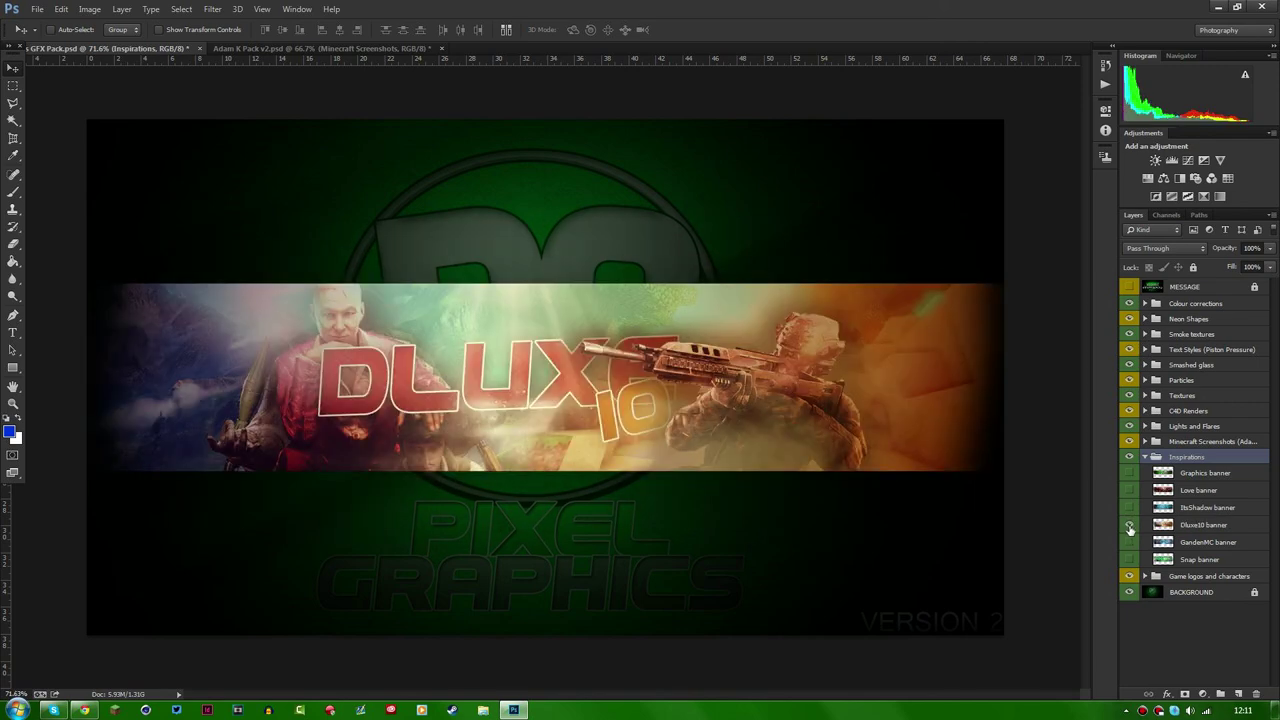
click(1128, 524)
Preview the GamdenMC and Snap banners with each hidden again, and collapse the Inspirations group.
click(1128, 541)
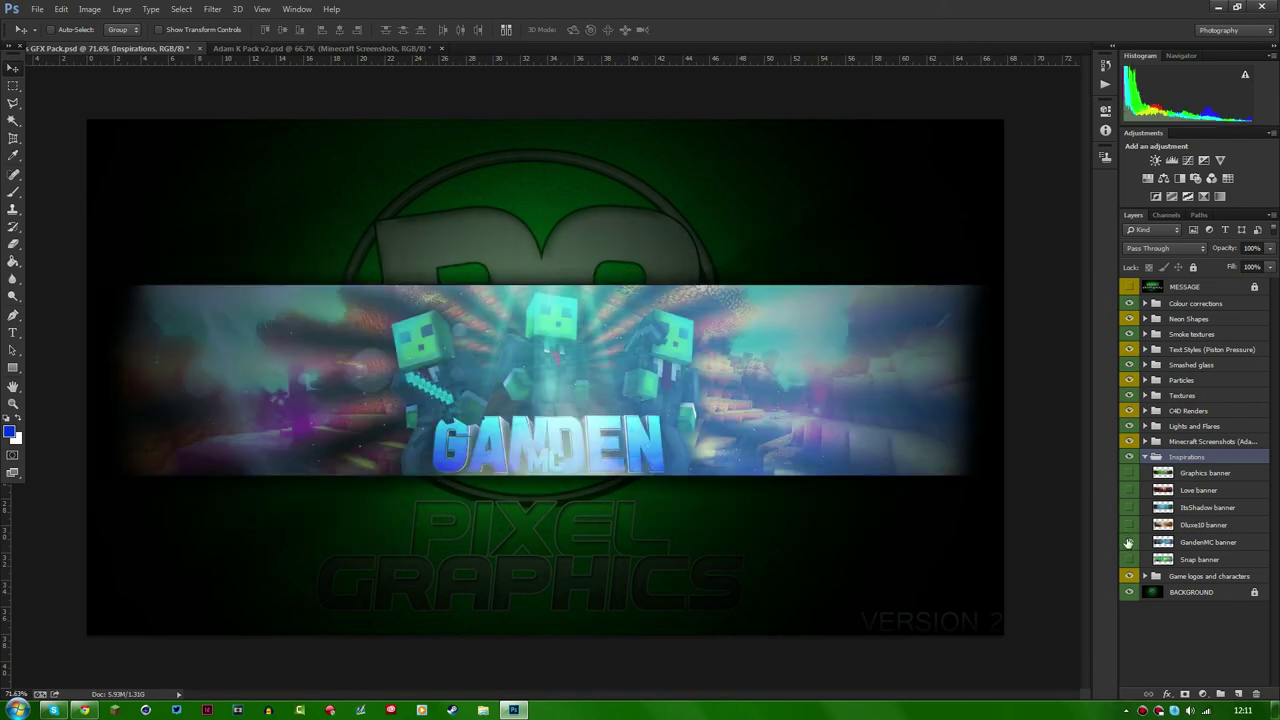
click(1128, 541)
click(1128, 559)
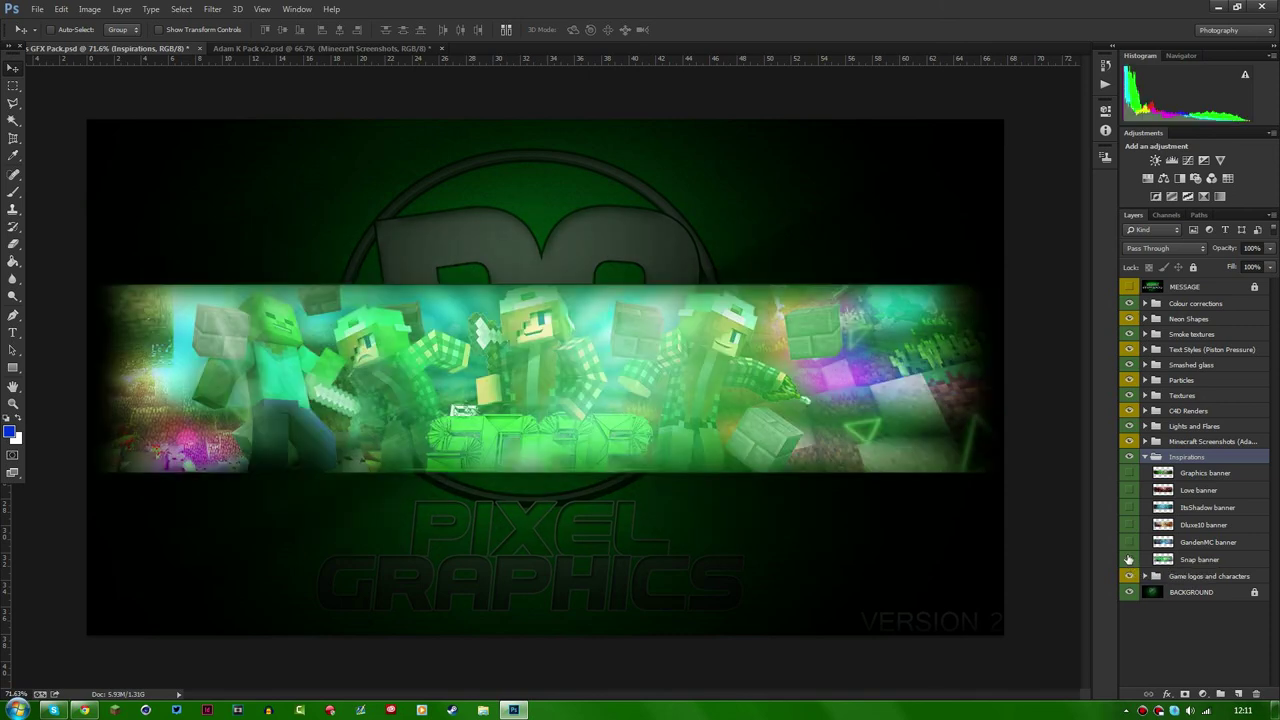
click(1128, 559)
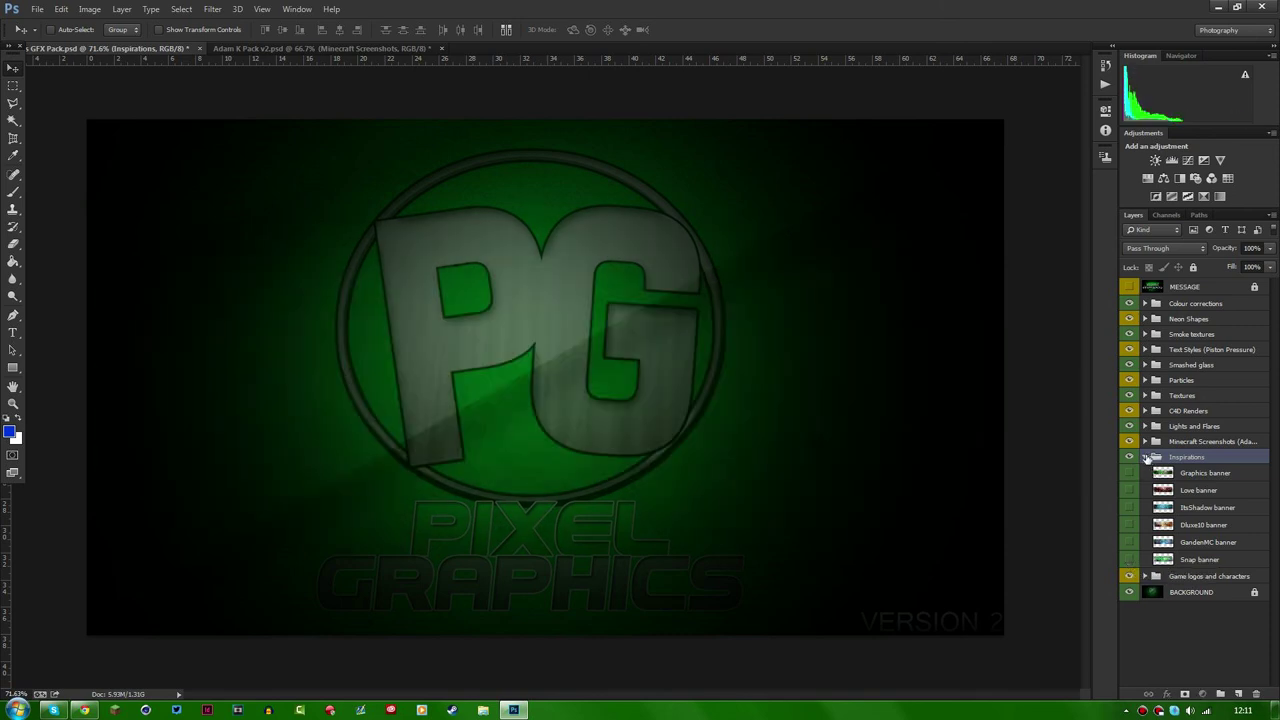
click(1145, 456)
Expand the Game logos and characters group and preview its Logos subgroup, then its Characters subgroup.
click(1155, 472)
click(1145, 472)
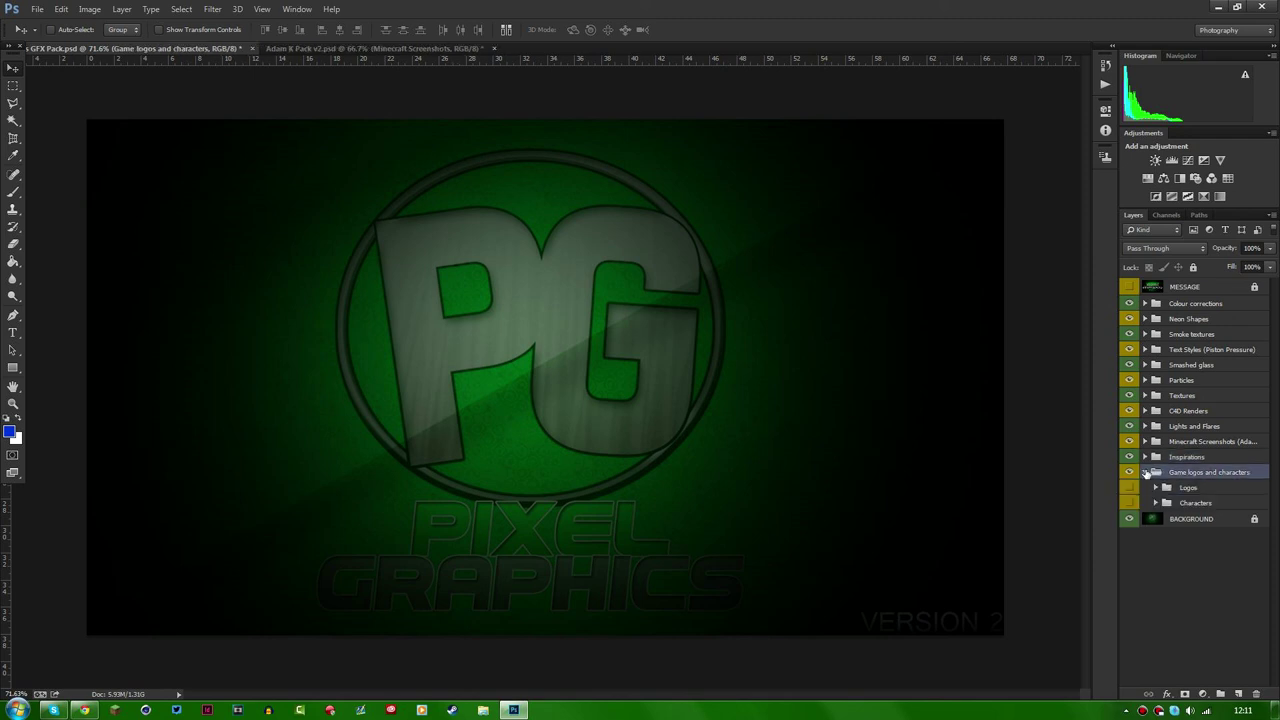
click(1130, 488)
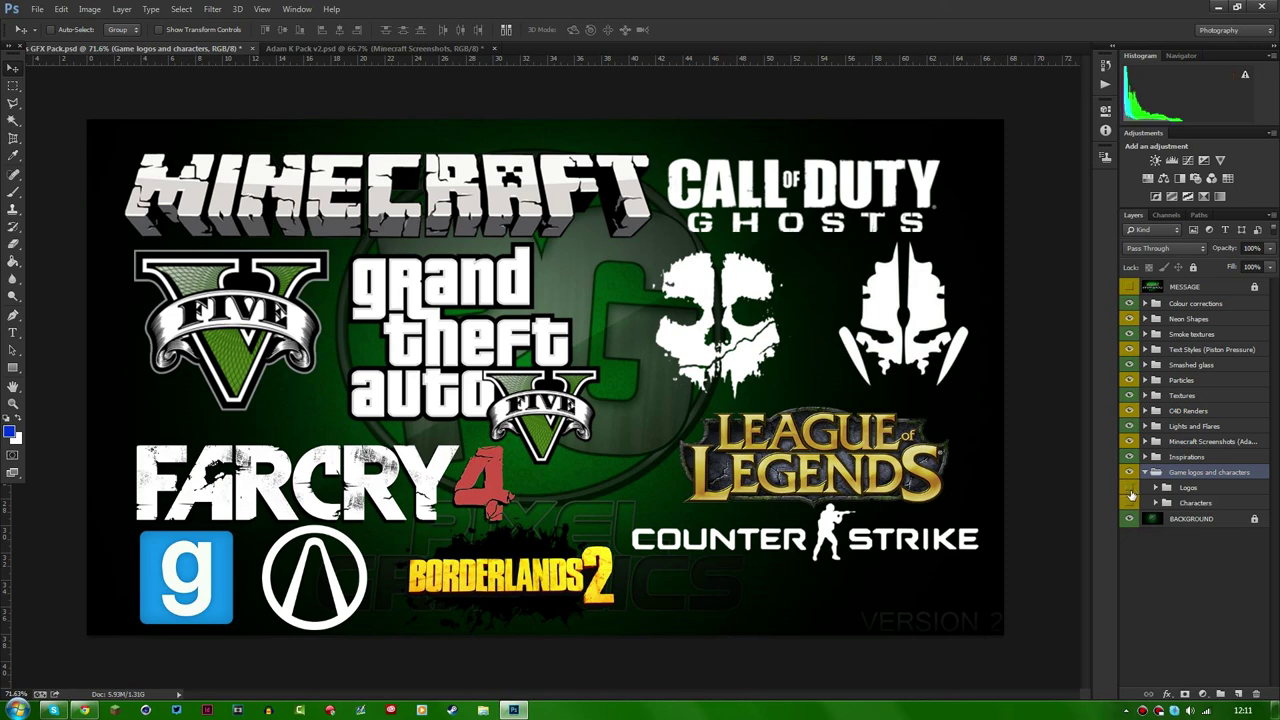
click(1130, 488)
click(1130, 503)
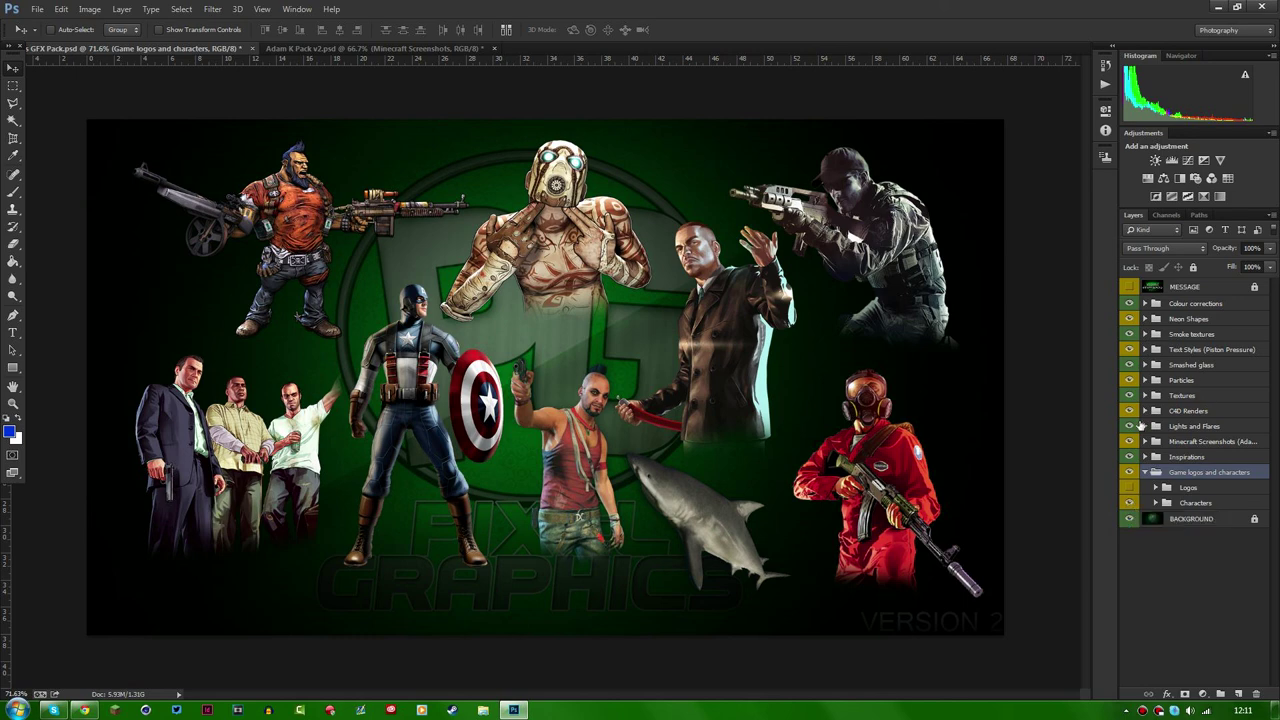
Preview Logos over Characters, hide both subgroups again, and toggle the visibility of the MESSAGE layer.
click(1130, 488)
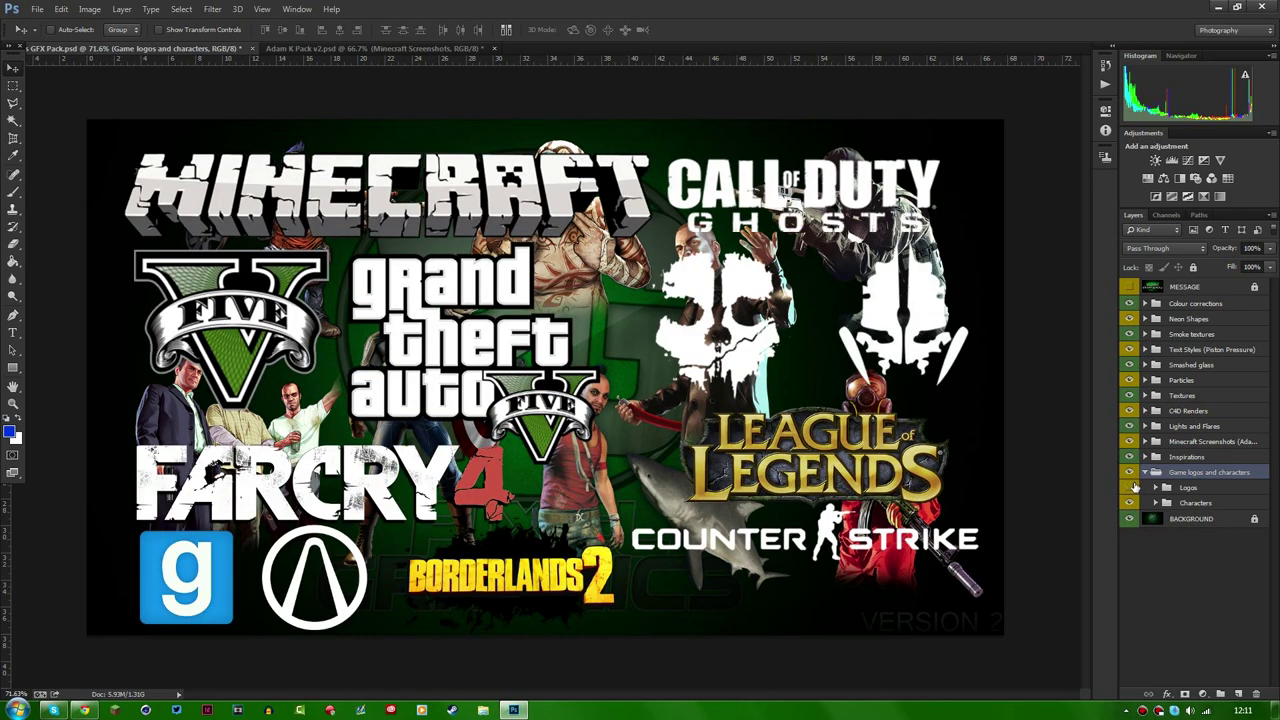
click(1130, 488)
click(1130, 503)
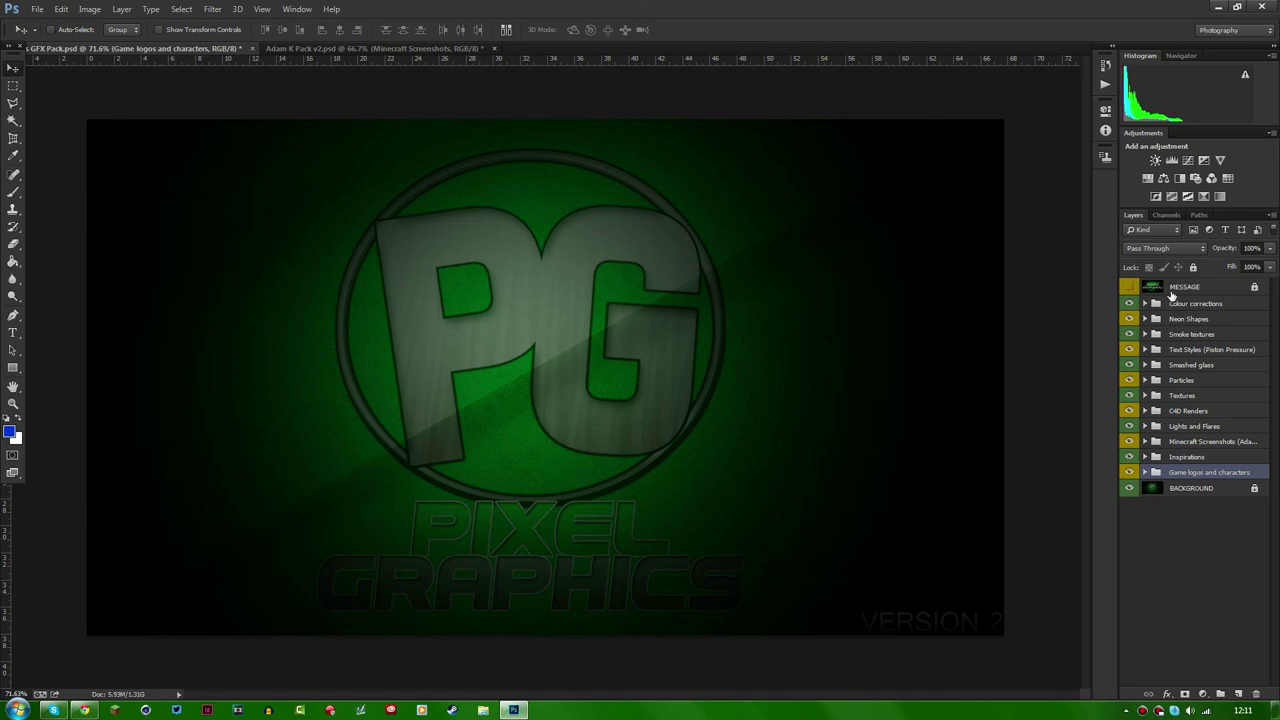
click(1170, 291)
click(1129, 287)
Minimize Photoshop and open the Pixel's GFX Pack.rar archive from the Documents folder in WinRAR.
click(1216, 6)
click(16, 710)
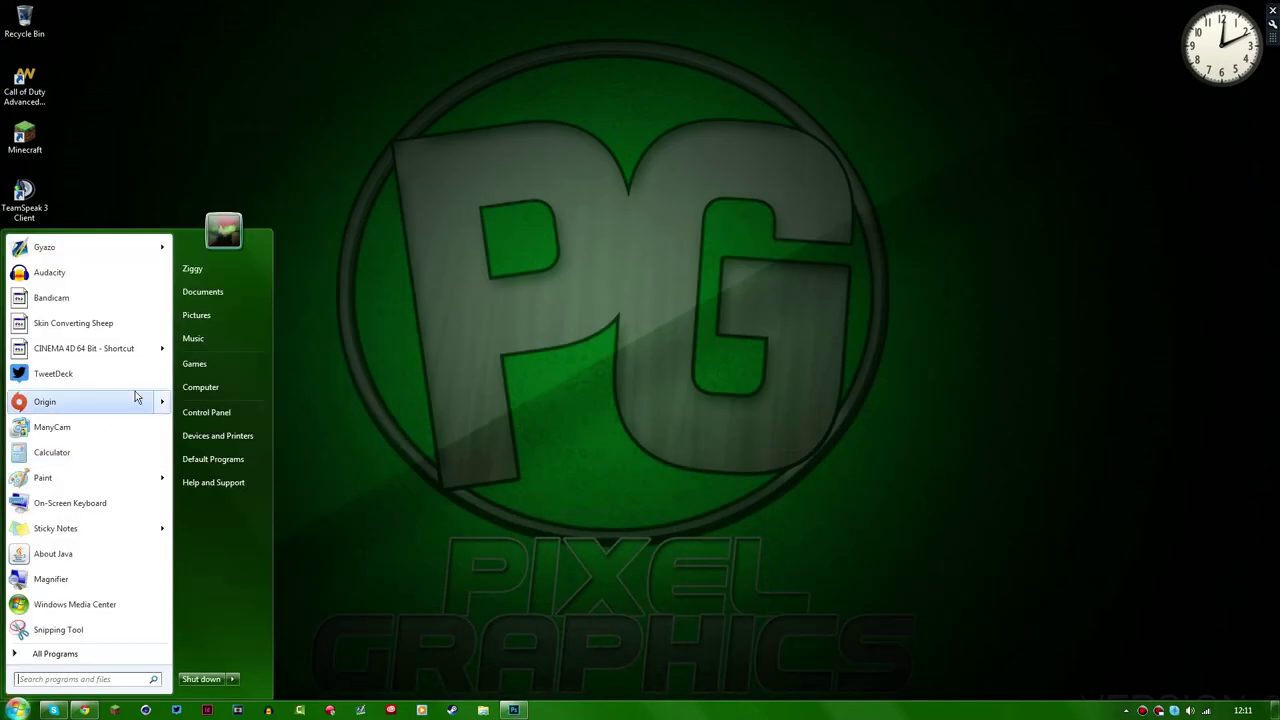
click(195, 293)
scroll(203, 509, down, 8)
scroll(140, 482, down, 20)
scroll(140, 480, down, 13)
double_click(153, 293)
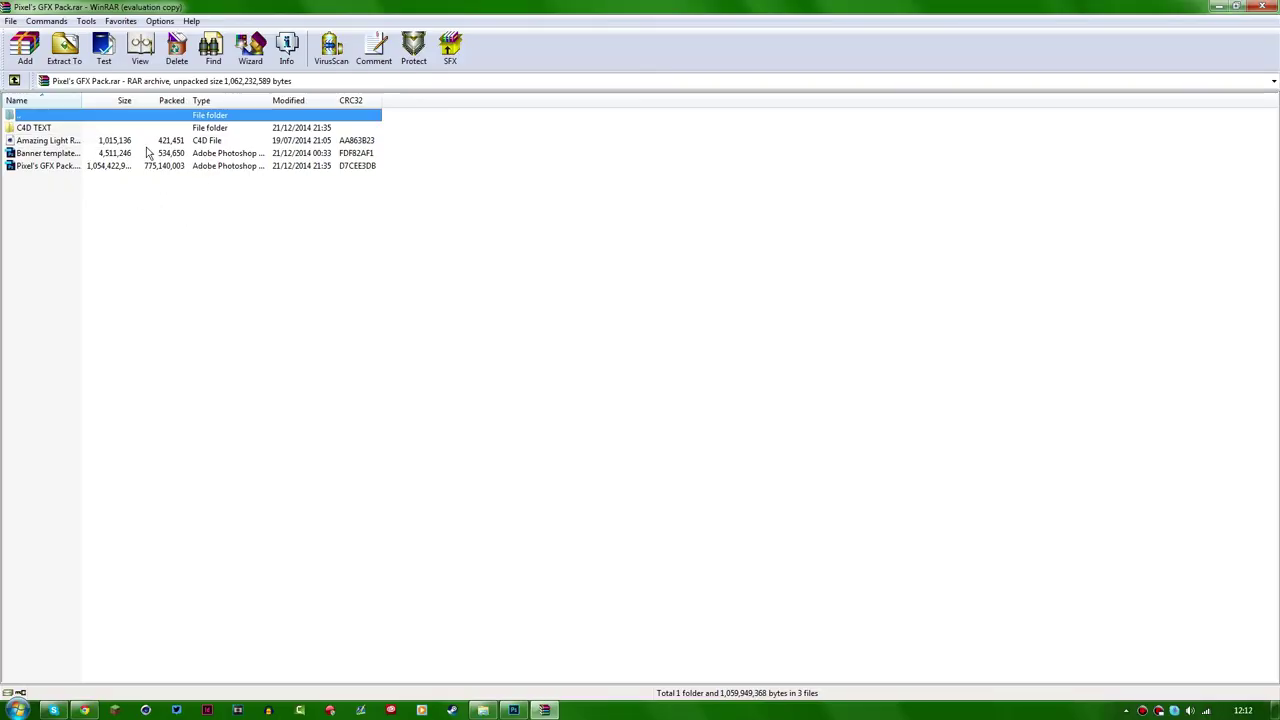
Select the Pixel's GFX Pack file and the Banner template file in turn within the archive.
click(740, 297)
click(54, 168)
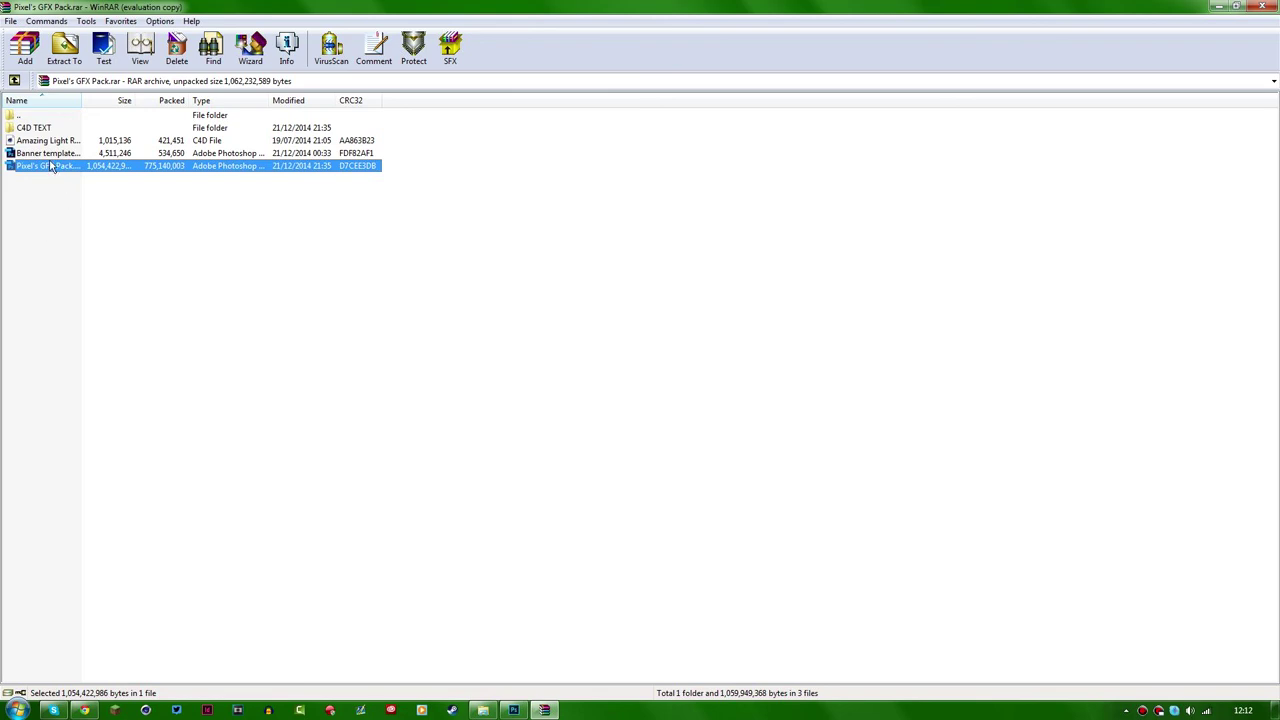
click(55, 154)
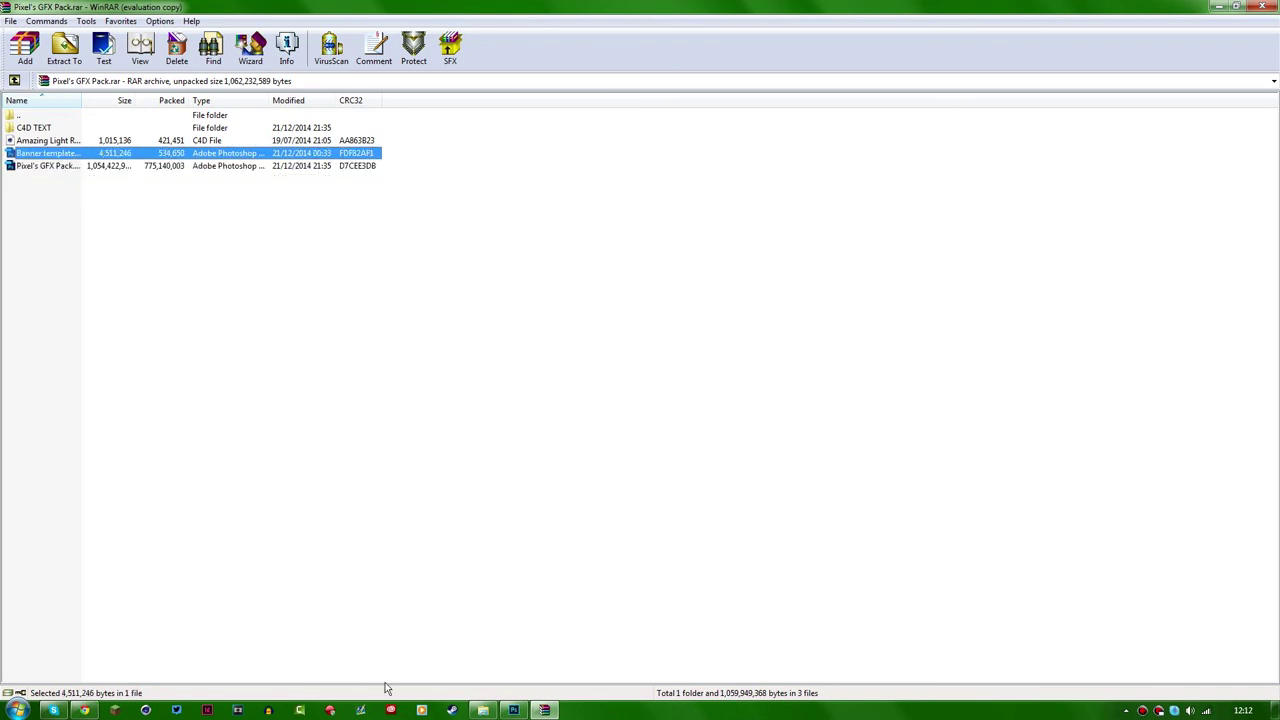
Switch back to Photoshop and open the Banner template PSD from the PSD files folder.
click(513, 710)
click(32, 12)
click(50, 36)
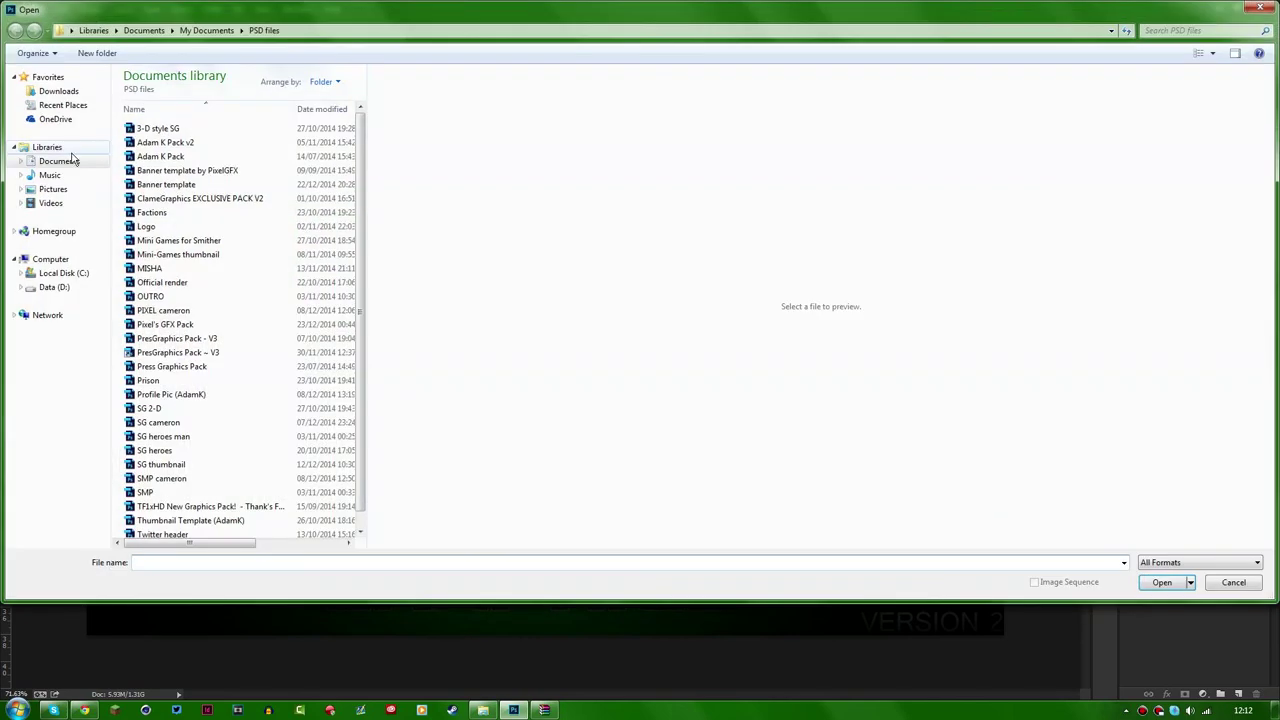
double_click(174, 194)
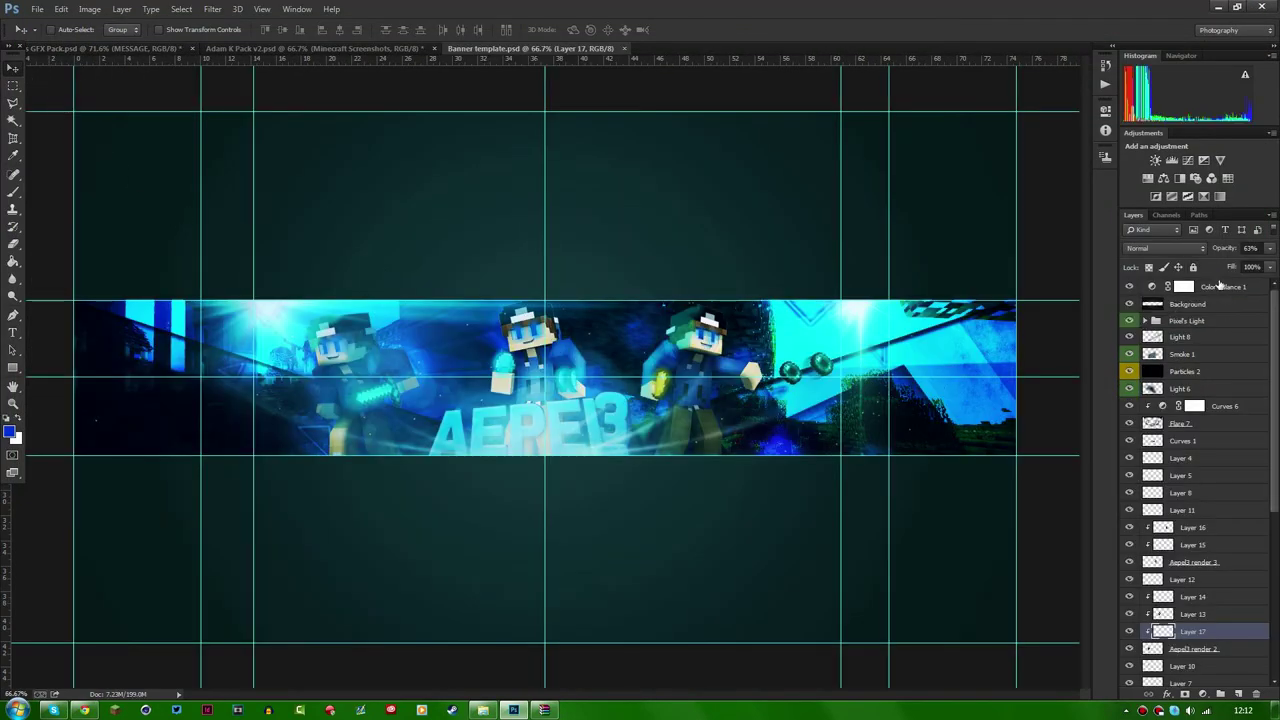
Highlight Color Balance 1, Pixel's Light, Light 8, Smoke 1, Particles 2 and Light 6 together, then select Flare 7 alone.
click(1218, 287)
click(1192, 322)
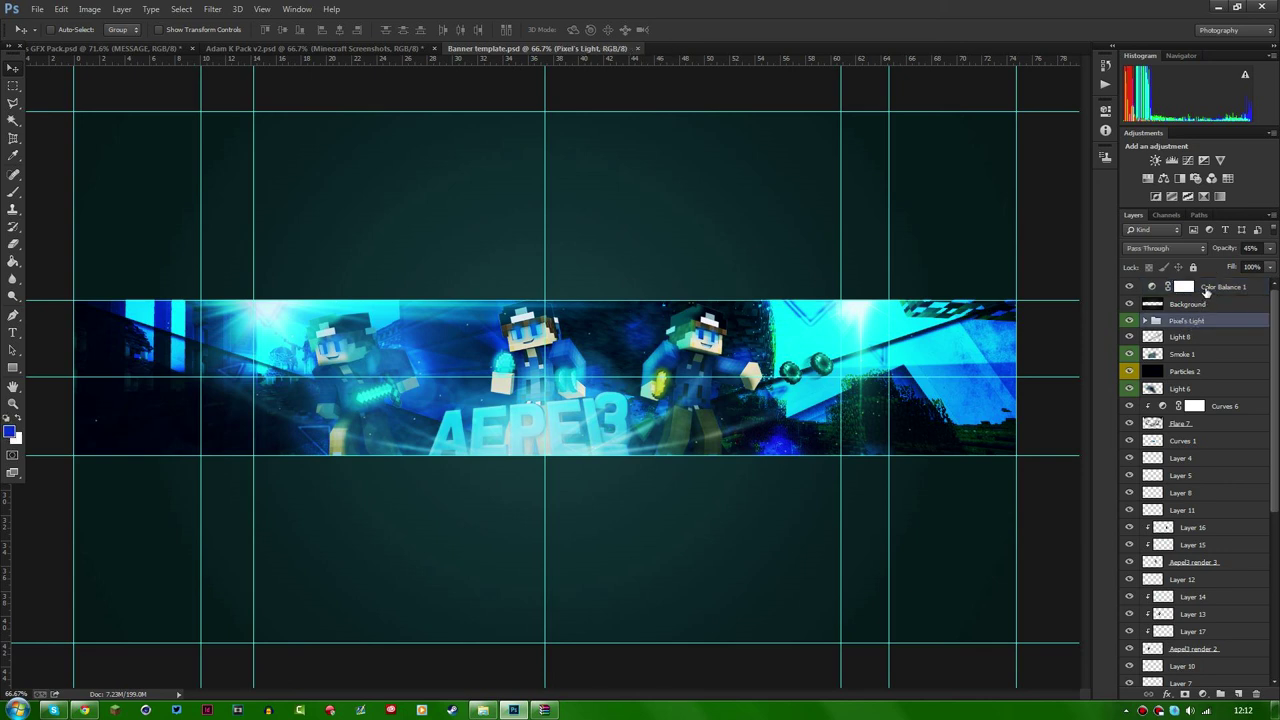
ctrl+click(1207, 288)
ctrl+click(1182, 337)
ctrl+click(1182, 354)
ctrl+click(1183, 371)
ctrl+click(1180, 388)
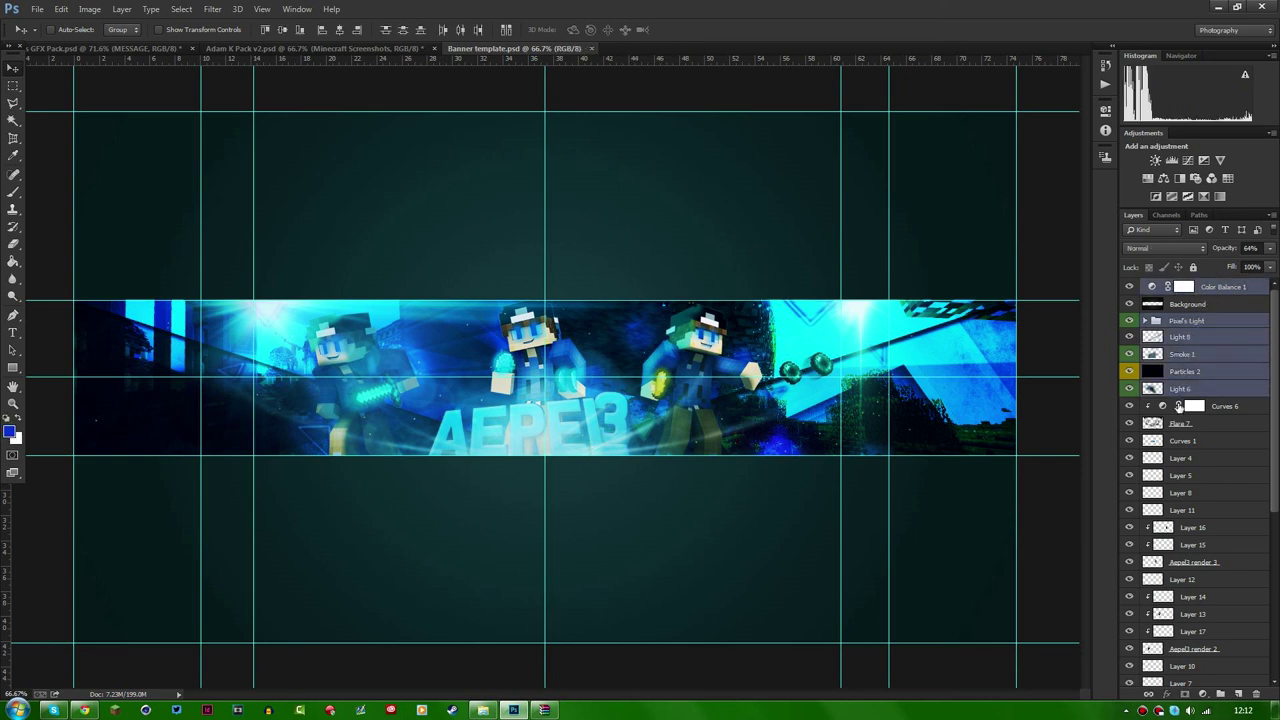
click(1182, 424)
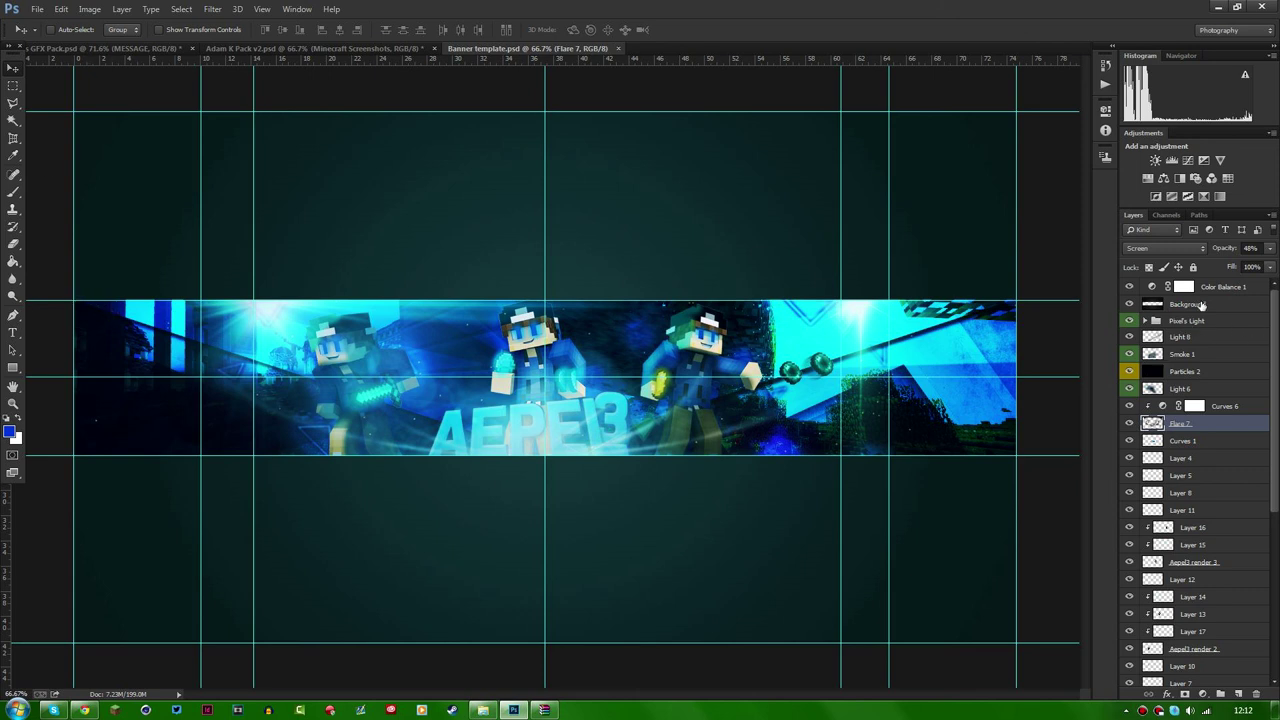
Select every layer of the banner template except Background and delete them all.
drag(1209, 290, 1181, 664)
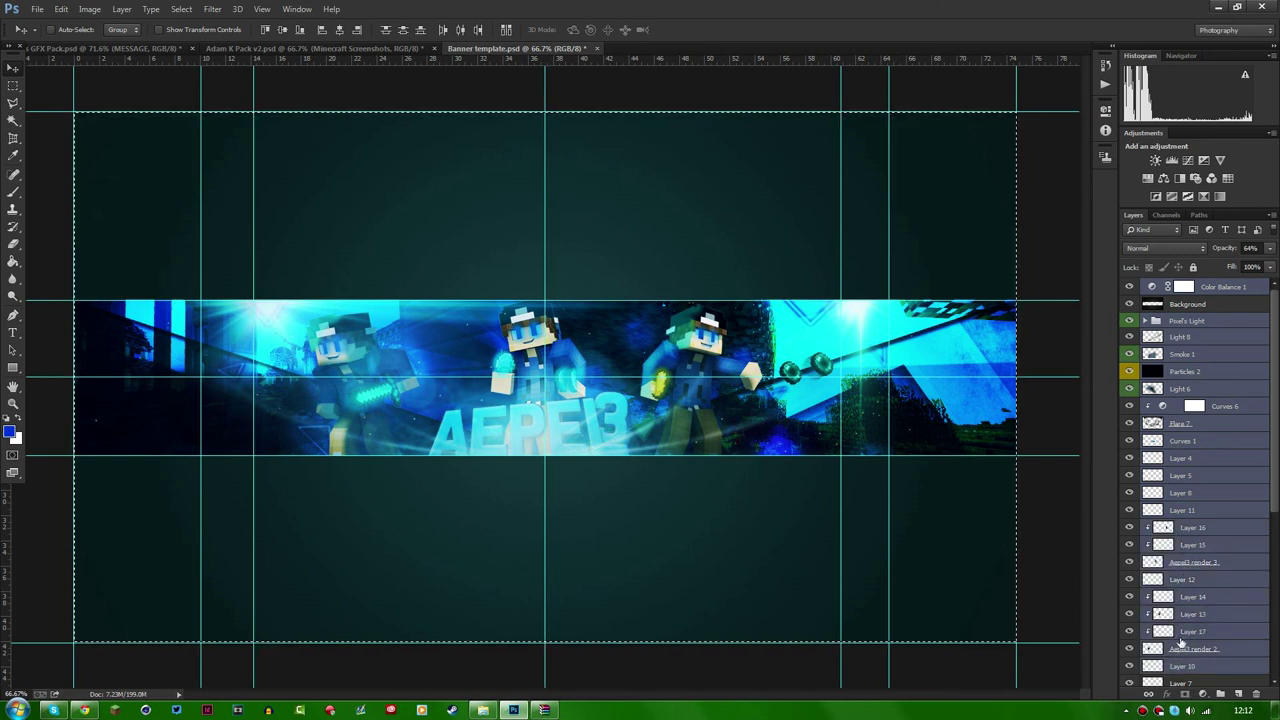
scroll(1182, 645, down, 2)
drag(1185, 617, 1213, 655)
scroll(1208, 653, down, 2)
drag(1188, 604, 1186, 680)
right_click(1186, 680)
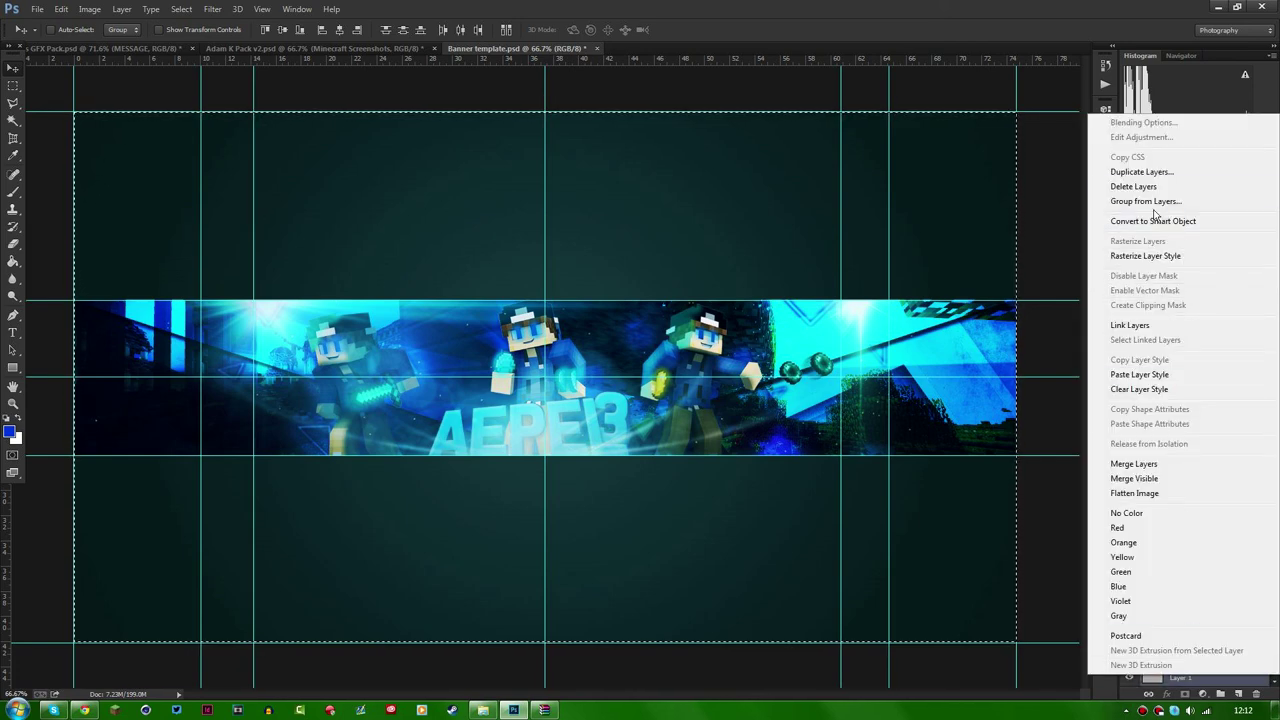
click(1140, 186)
Use the Move tool to shift the vertical guide near 60 on the horizontal ruler slightly left.
click(13, 86)
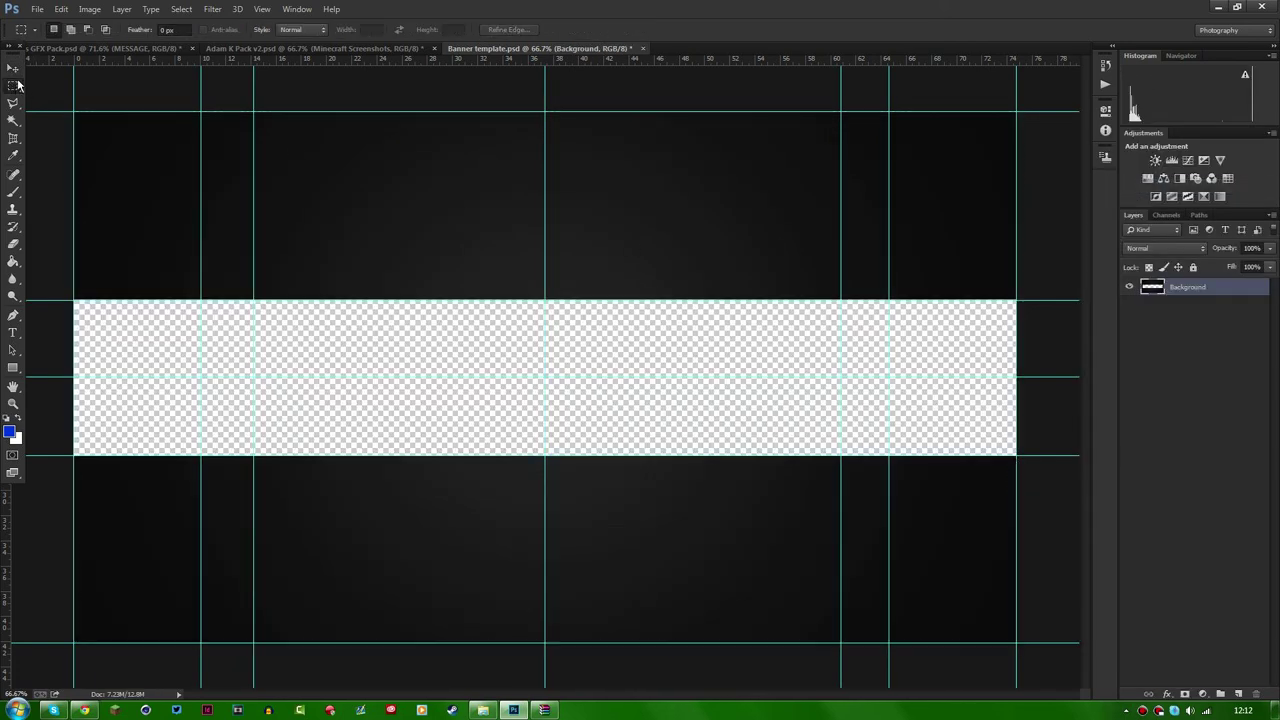
key(v)
scroll(180, 372, up, 5)
scroll(208, 293, down, 4)
scroll(780, 343, up, 3)
scroll(1020, 354, up, 2)
scroll(917, 363, down, 5)
key(alt)
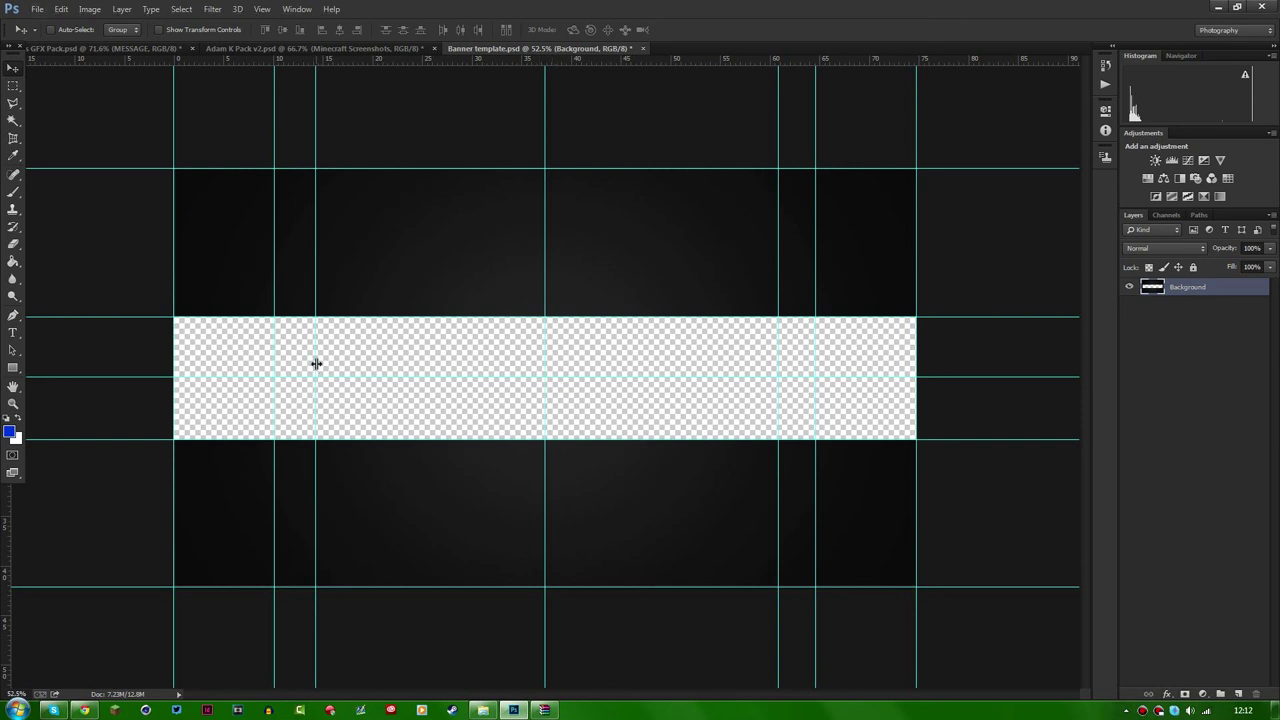
drag(778, 363, 776, 356)
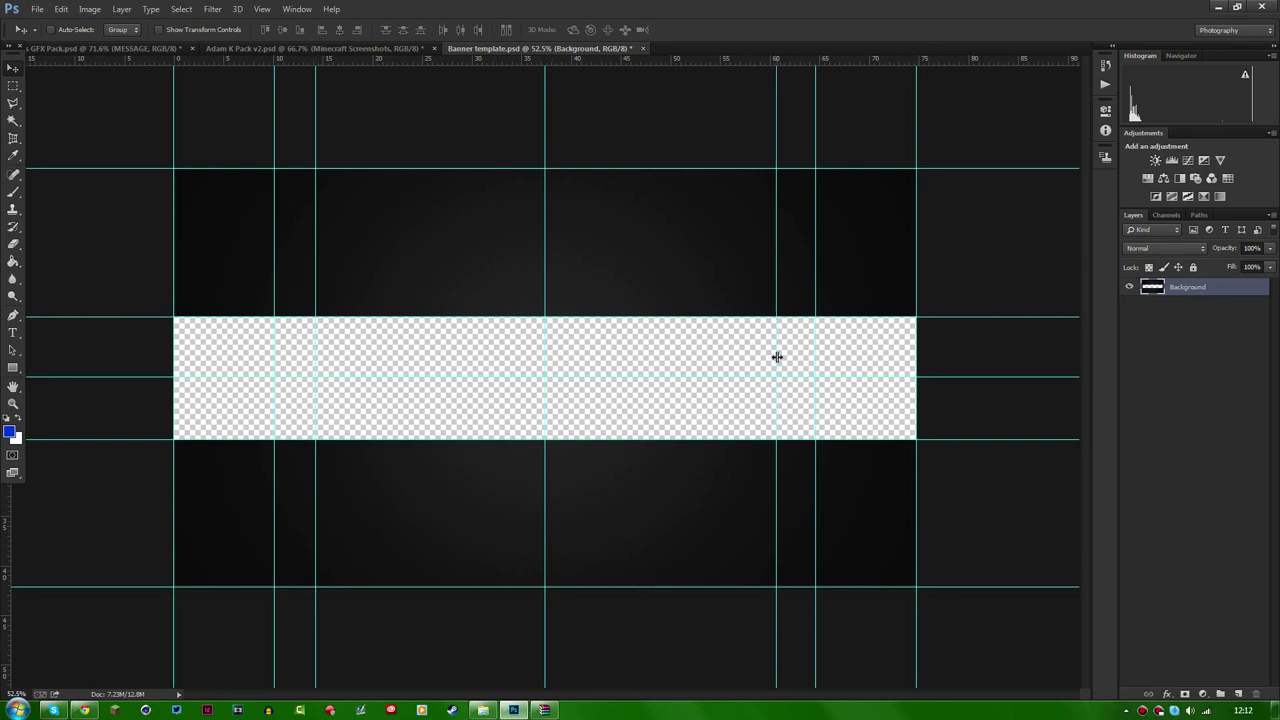
scroll(395, 370, up, 1)
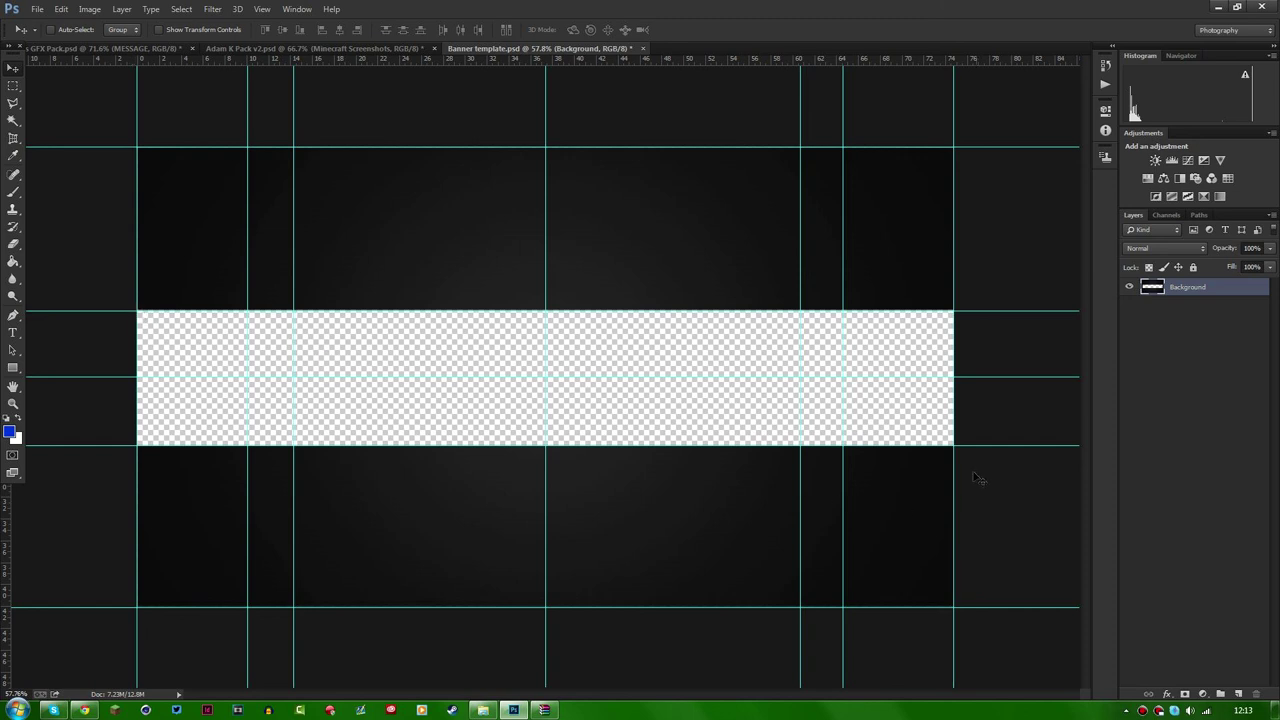
Add a Color Balance adjustment layer above Background with midtones Cyan–Red at -84 and Yellow–Blue at +39.
click(1163, 178)
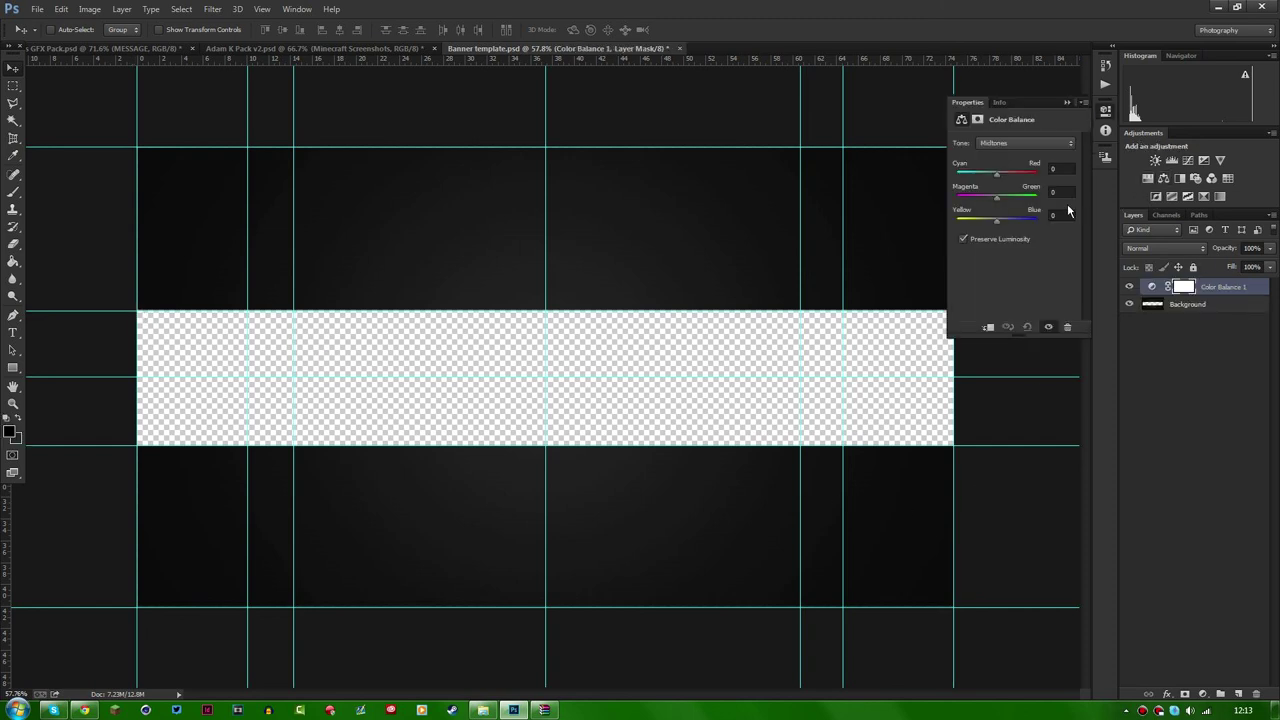
drag(996, 174, 962, 174)
mouse_move(996, 219)
mouse_down()
mouse_move(1030, 219)
mouse_move(965, 222)
mouse_move(1012, 223)
mouse_up()
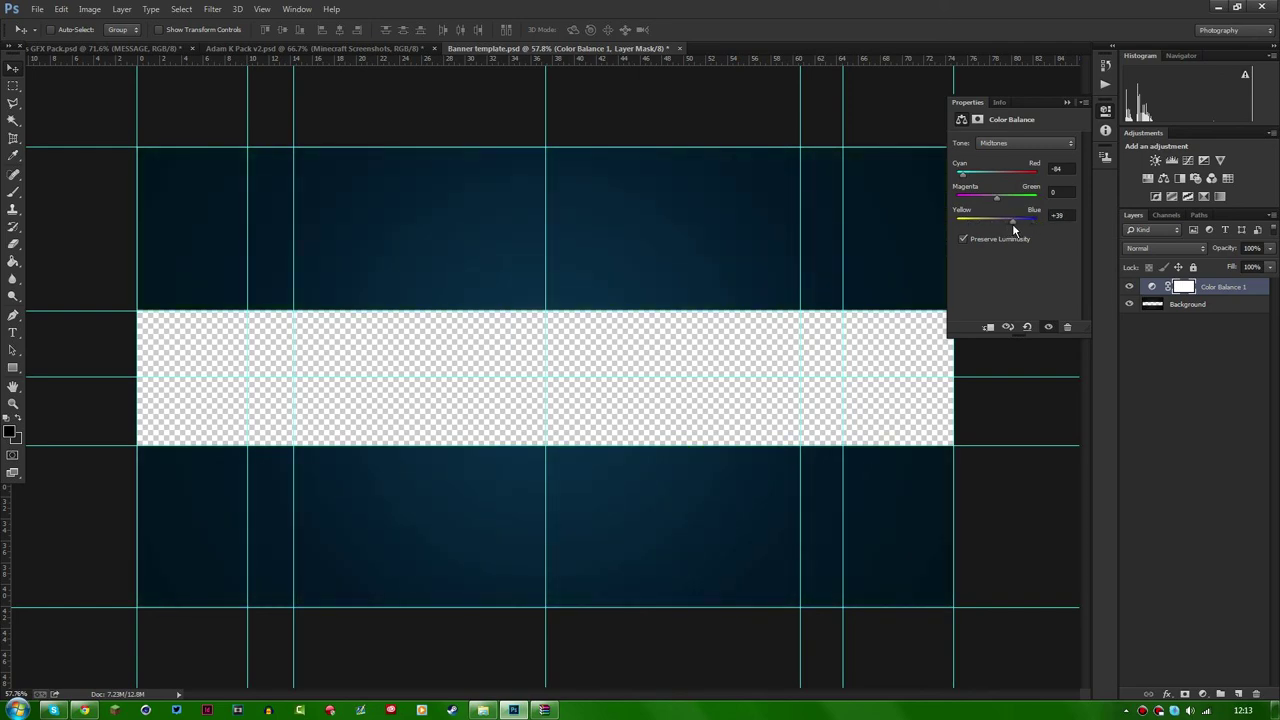
click(1066, 102)
Delete the Color Balance adjustment layer from the banner template.
right_click(1210, 287)
click(1117, 209)
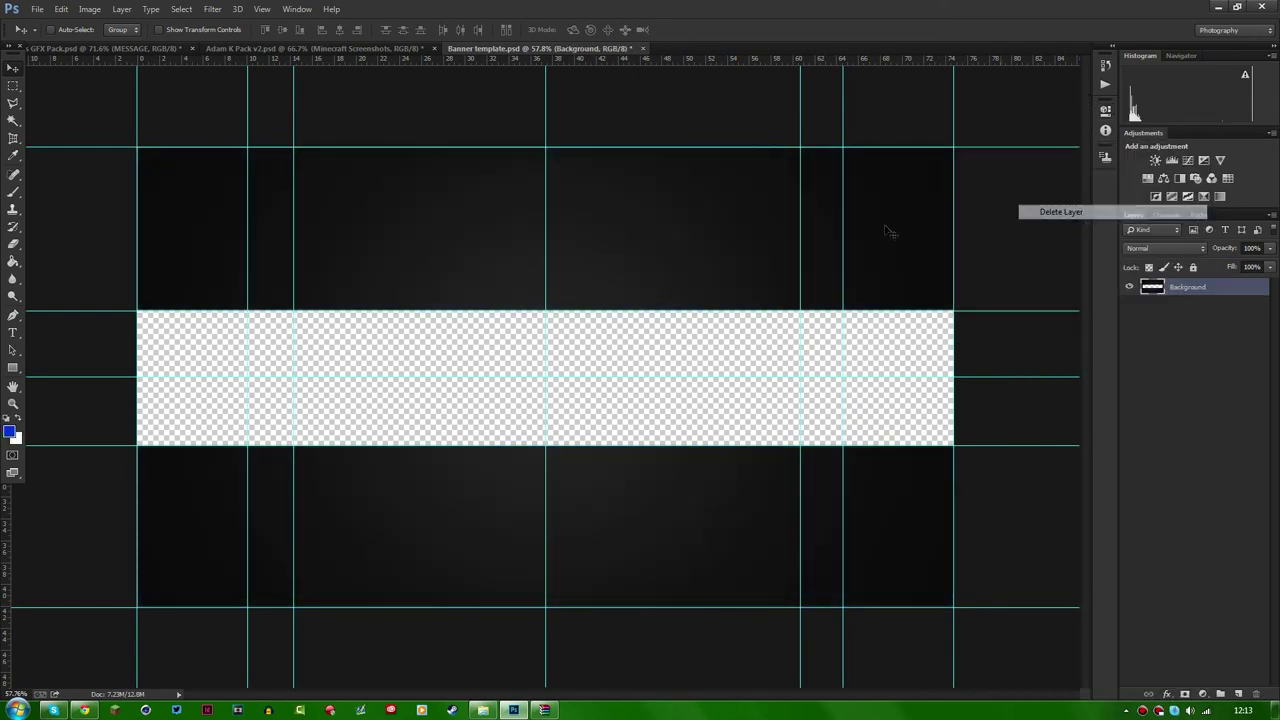
key(alt)
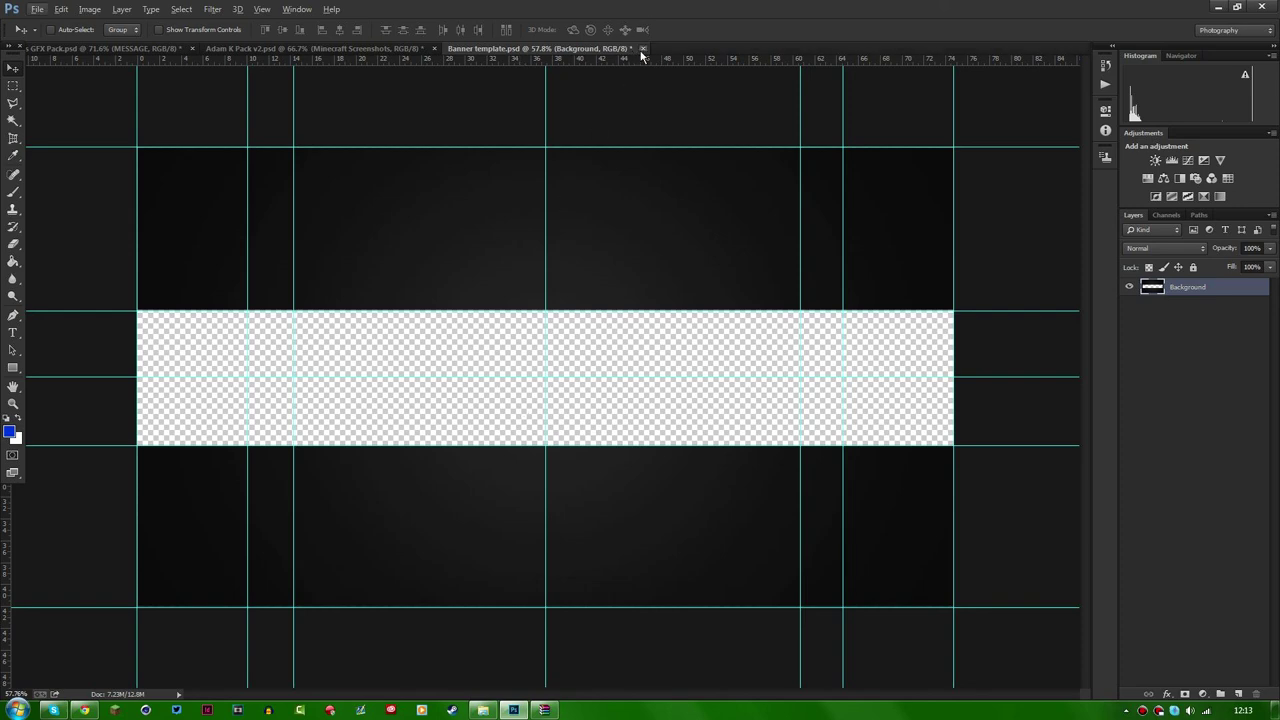
Close the banner template document and open the Amazing Light Room C4D file from the pack archive in WinRAR.
click(642, 49)
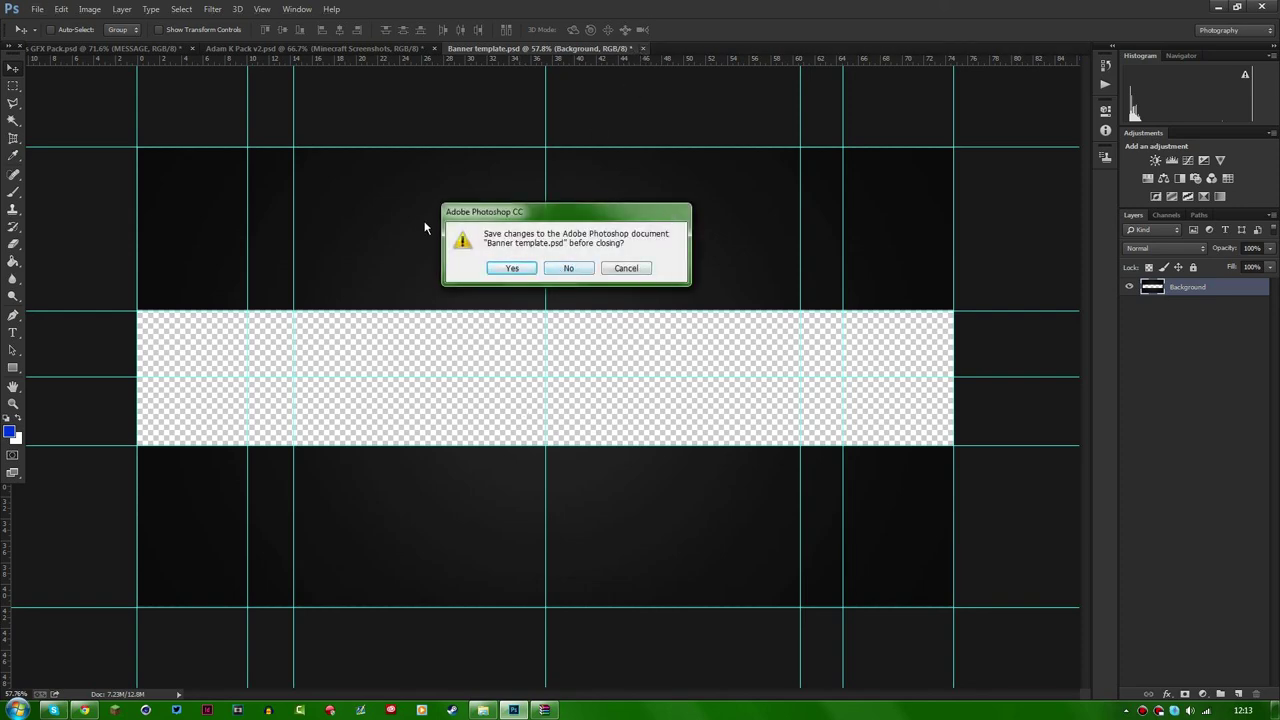
click(512, 268)
click(545, 712)
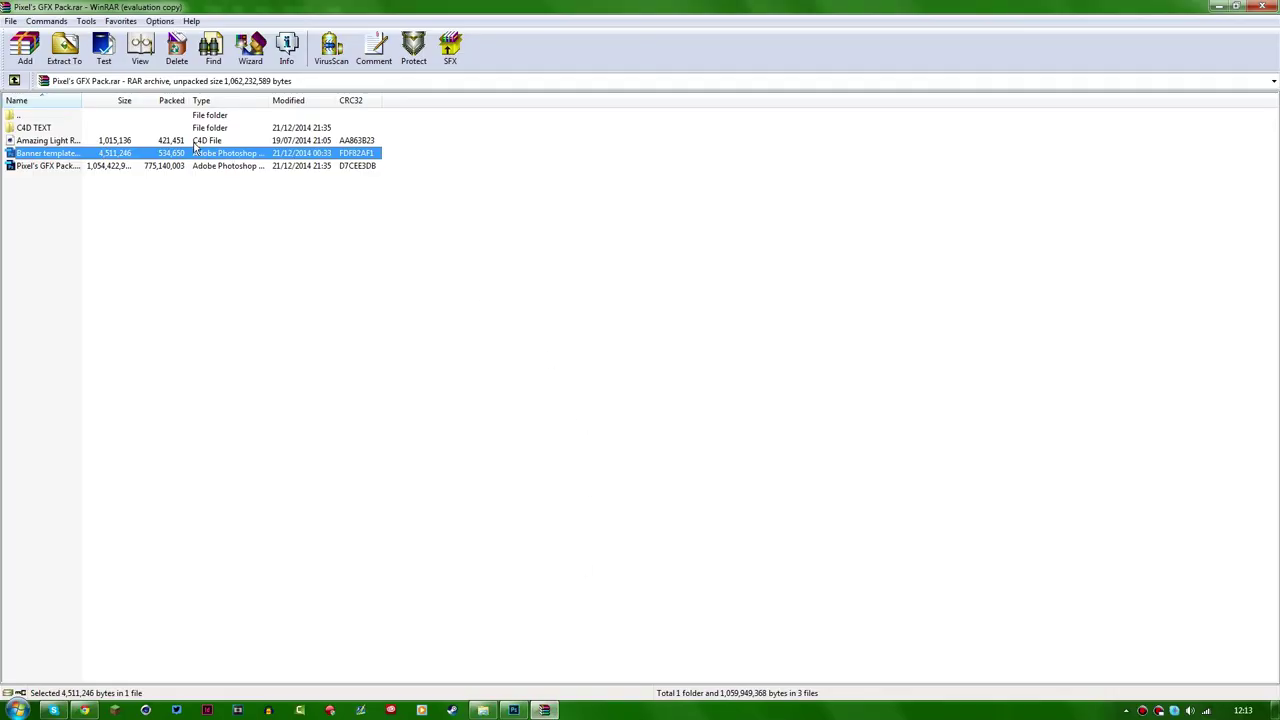
click(46, 141)
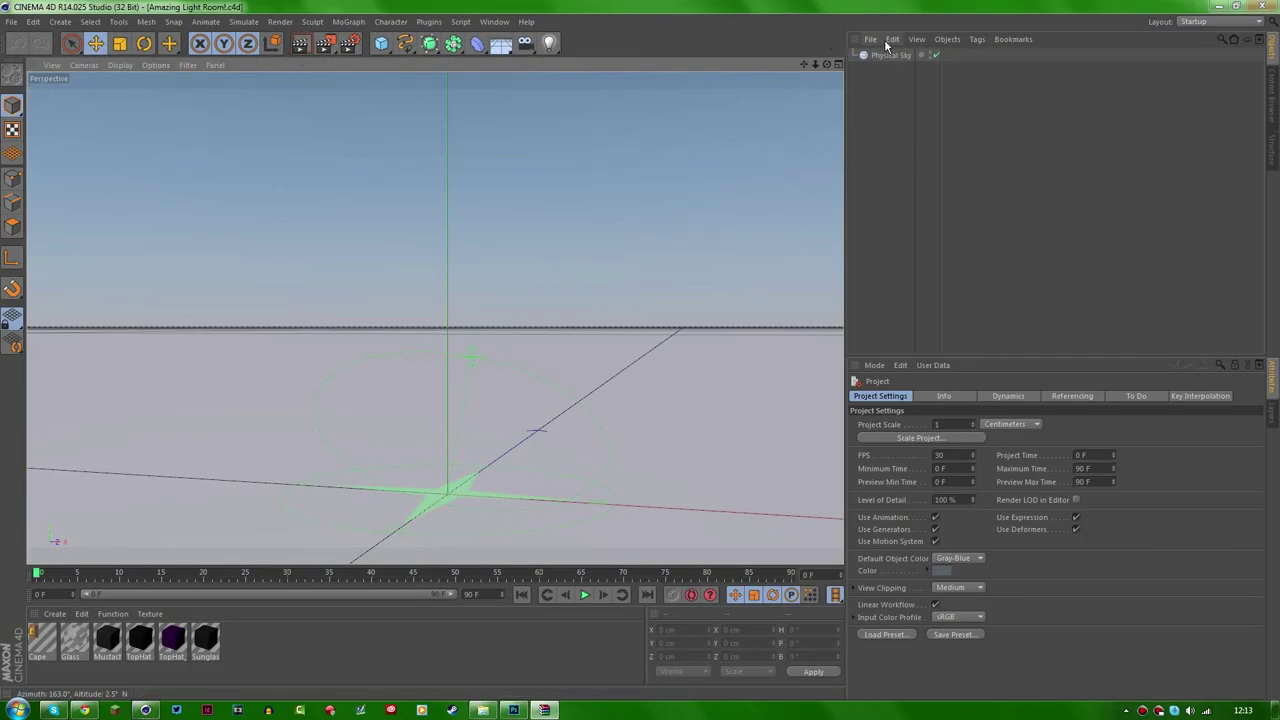
Disable the Physical Sky object and review the render settings for output, saving, anti-aliasing, options, stereoscopic, Ambient Occlusion and Global Illumination.
click(936, 55)
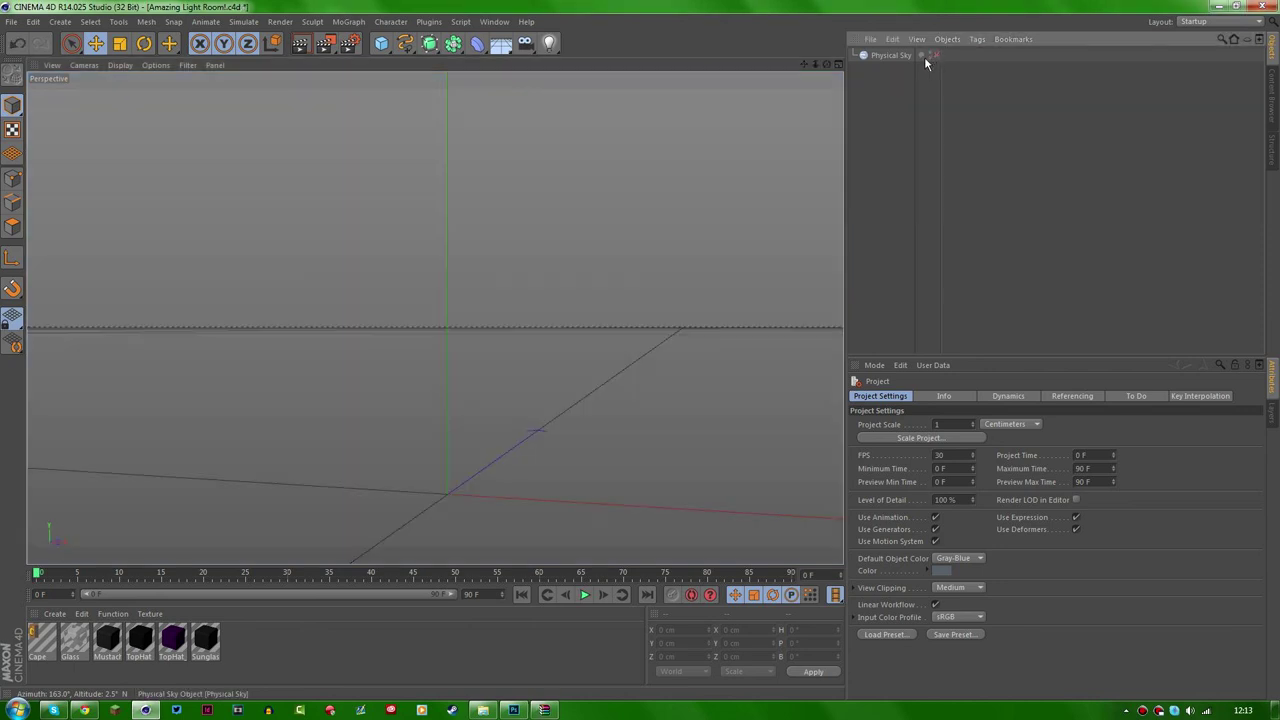
click(349, 47)
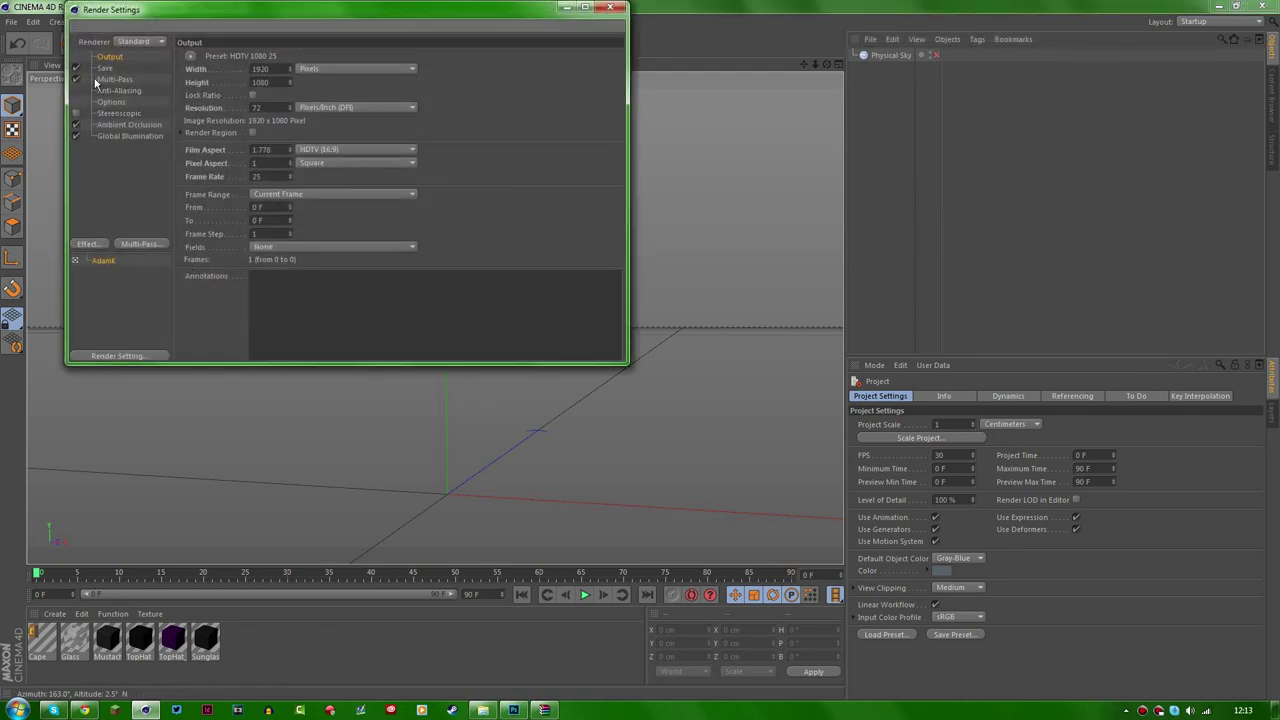
click(105, 68)
click(108, 90)
click(108, 102)
click(104, 116)
click(118, 125)
click(120, 137)
click(106, 67)
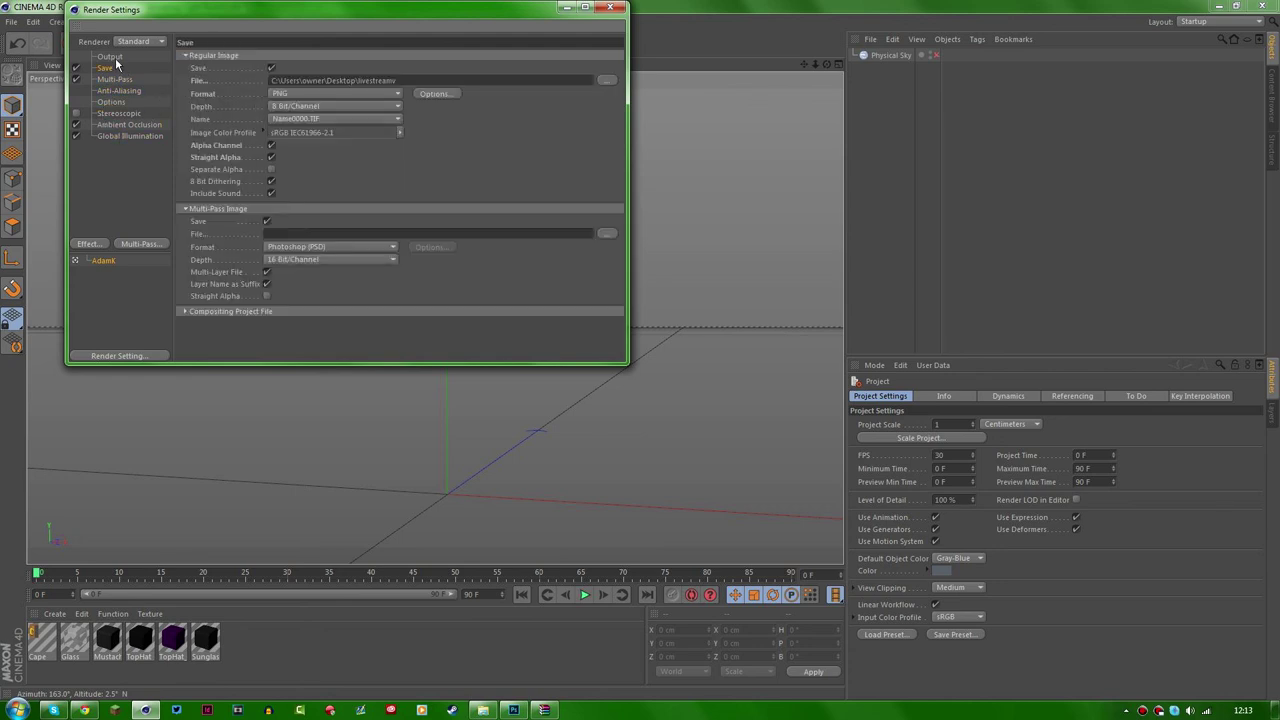
click(610, 7)
Toggle the Physical Sky on and off again, and quit CINEMA 4D without saving the Amazing Light Room project.
key(alt+F4)
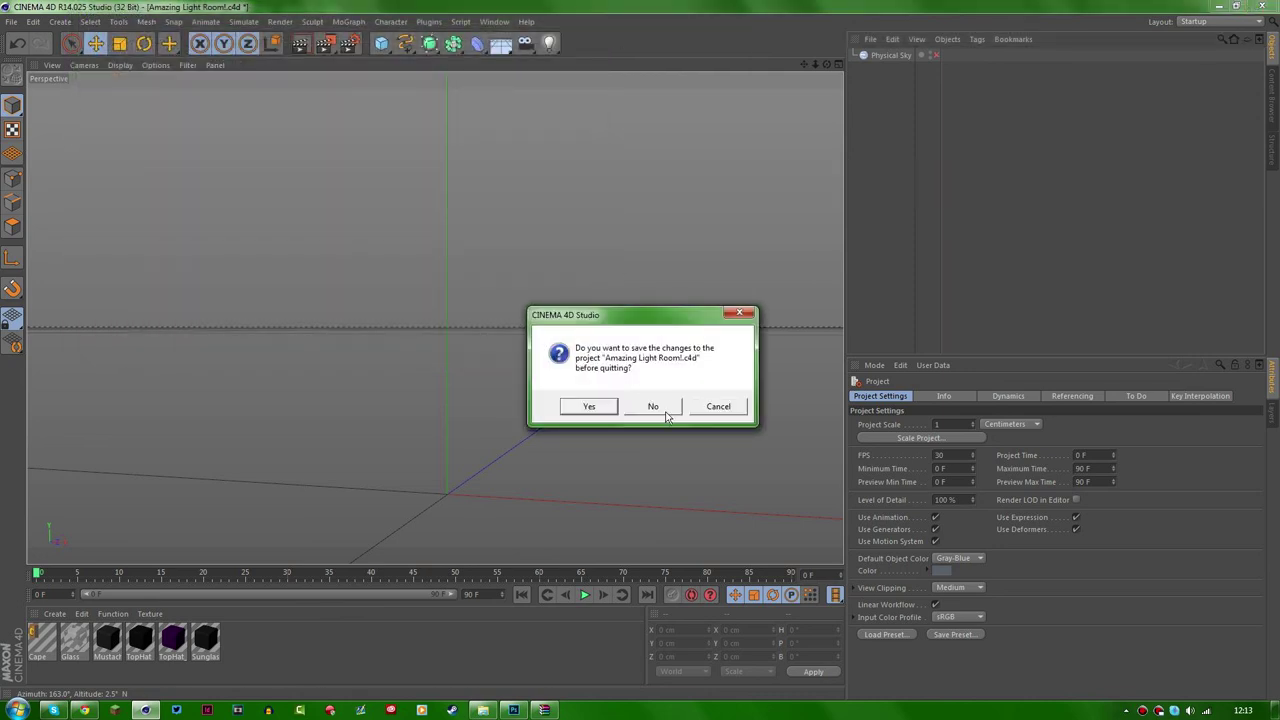
key(Escape)
click(935, 55)
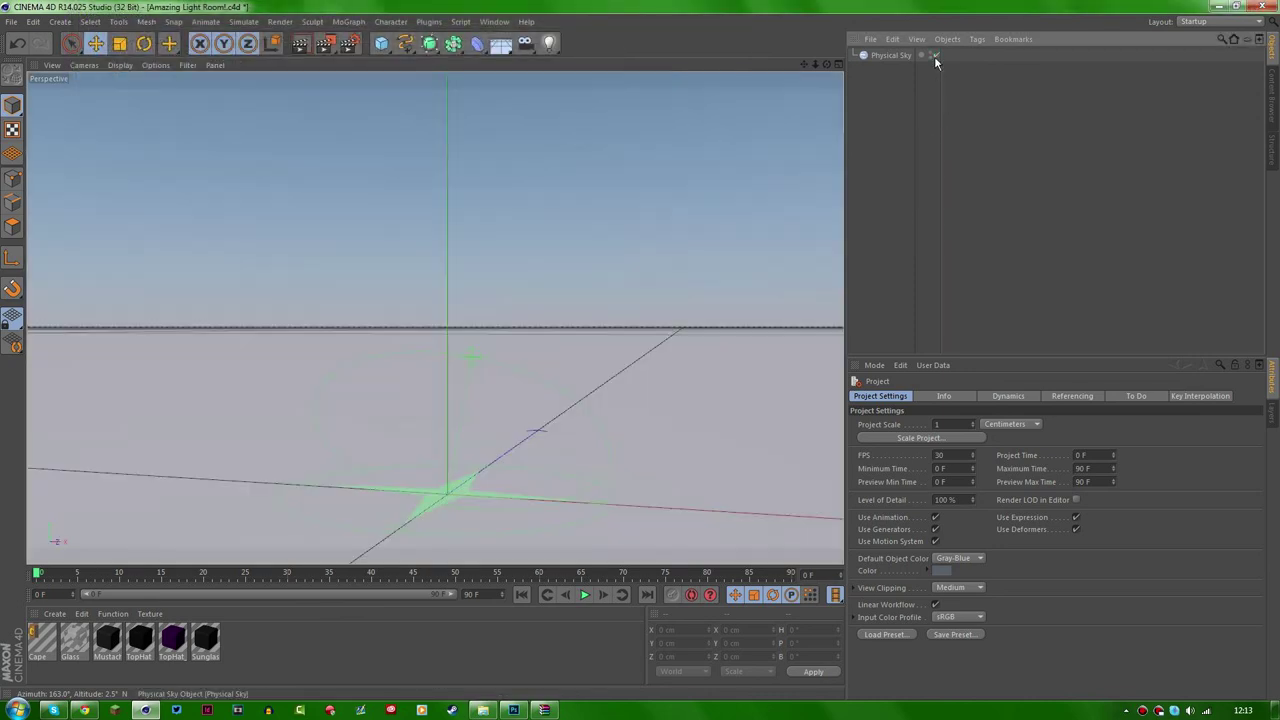
click(934, 55)
key(alt+F4)
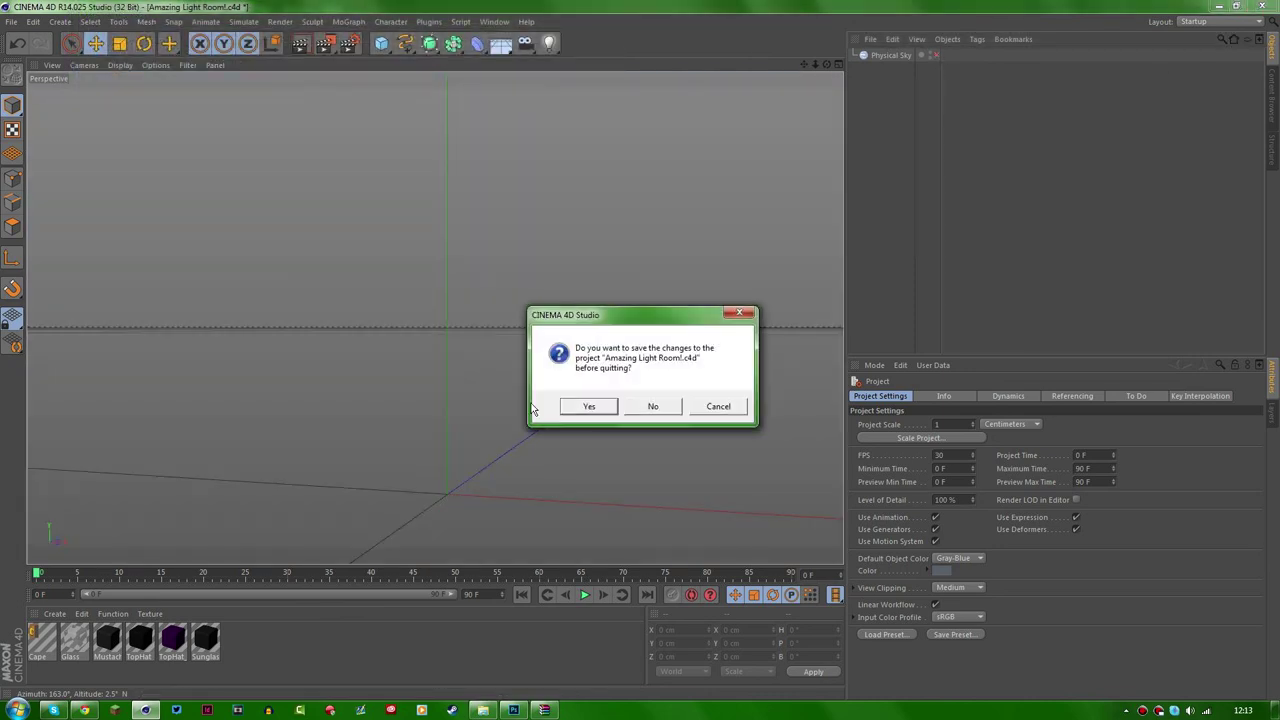
click(648, 407)
Open Bulky.c4d from the archive's C4D TEXT folder, examine the 3D text from another angle, and quit without saving.
double_click(34, 128)
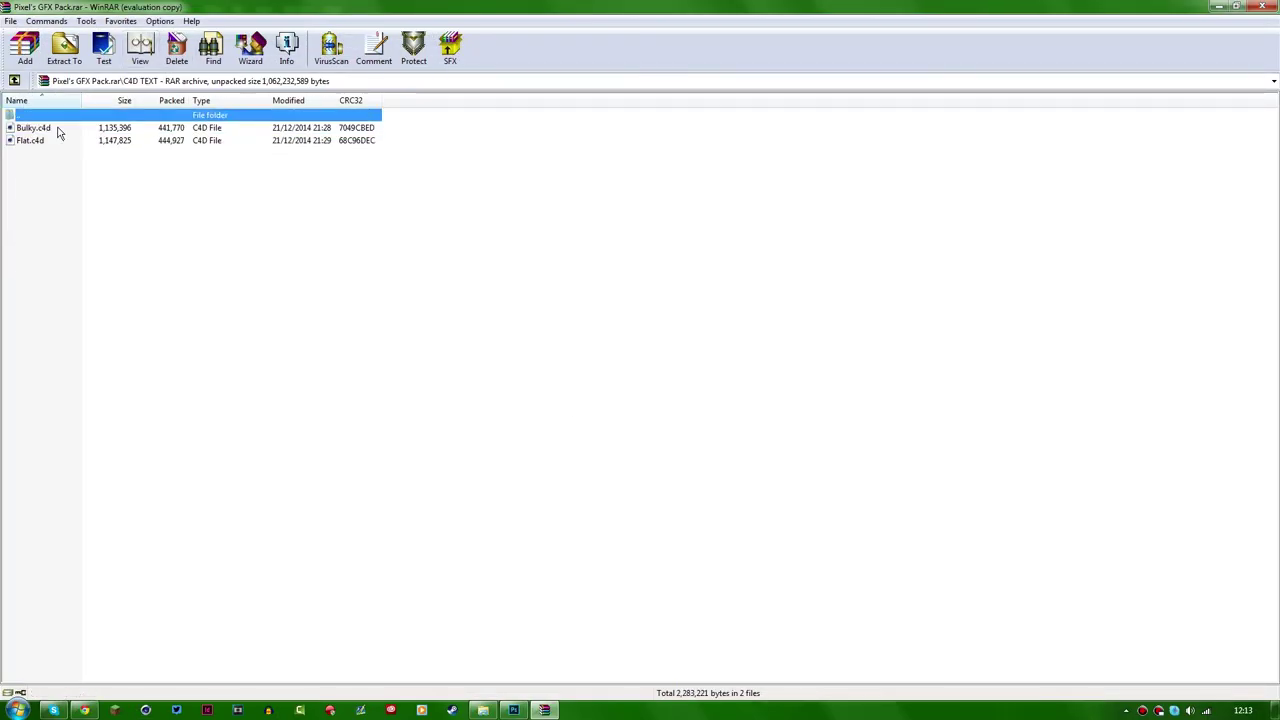
double_click(70, 130)
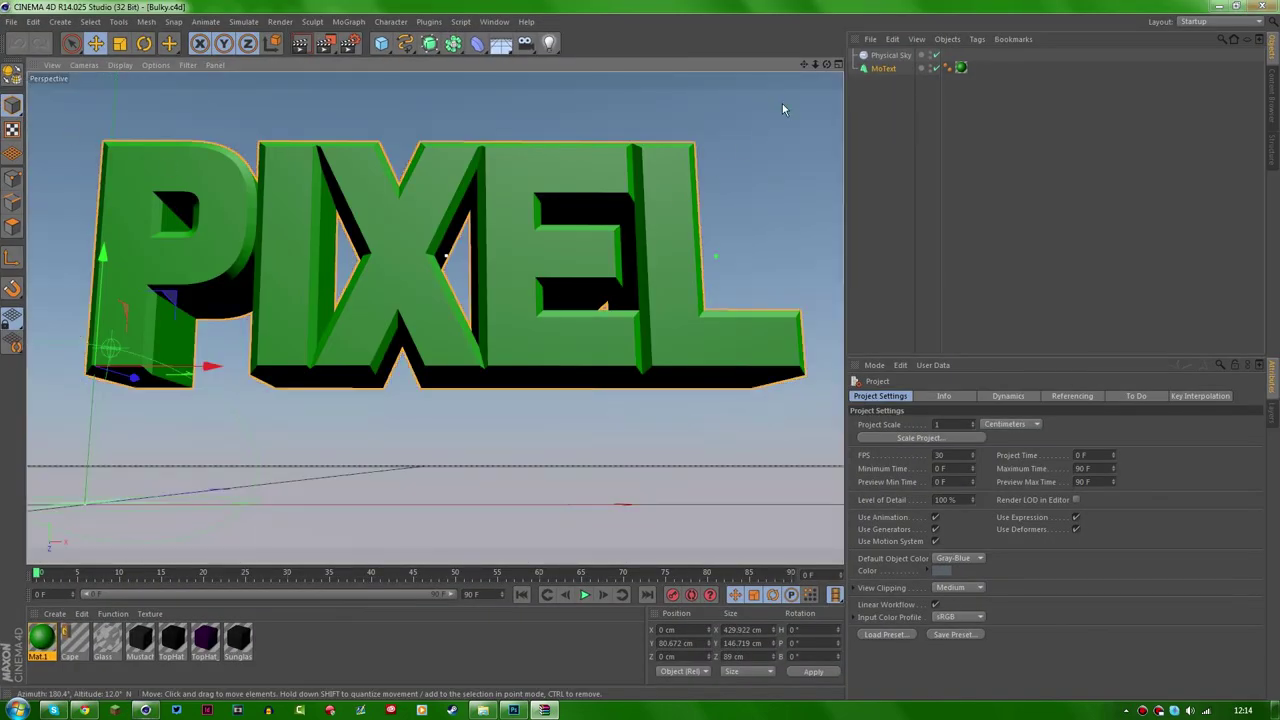
drag(783, 109, 806, 70)
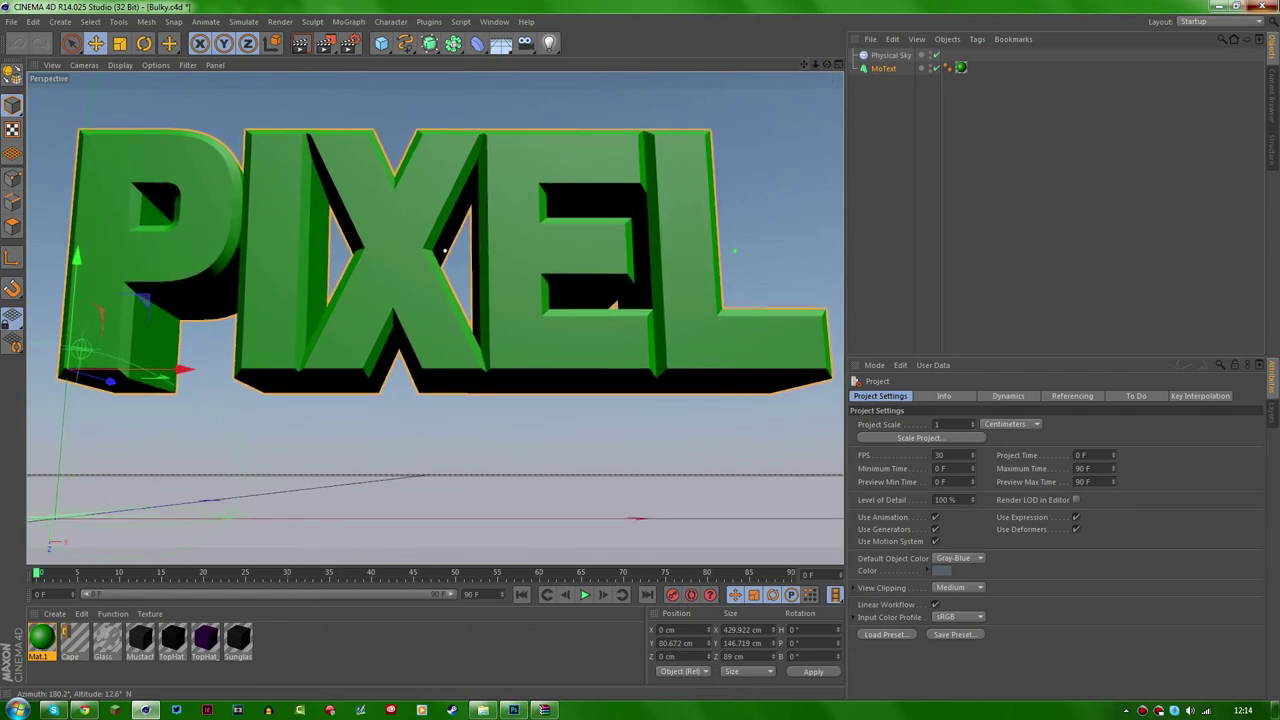
click(1264, 6)
click(652, 407)
Open Flat.c4d from the archive, examine its 3D text from different angles, and quit without saving.
click(55, 143)
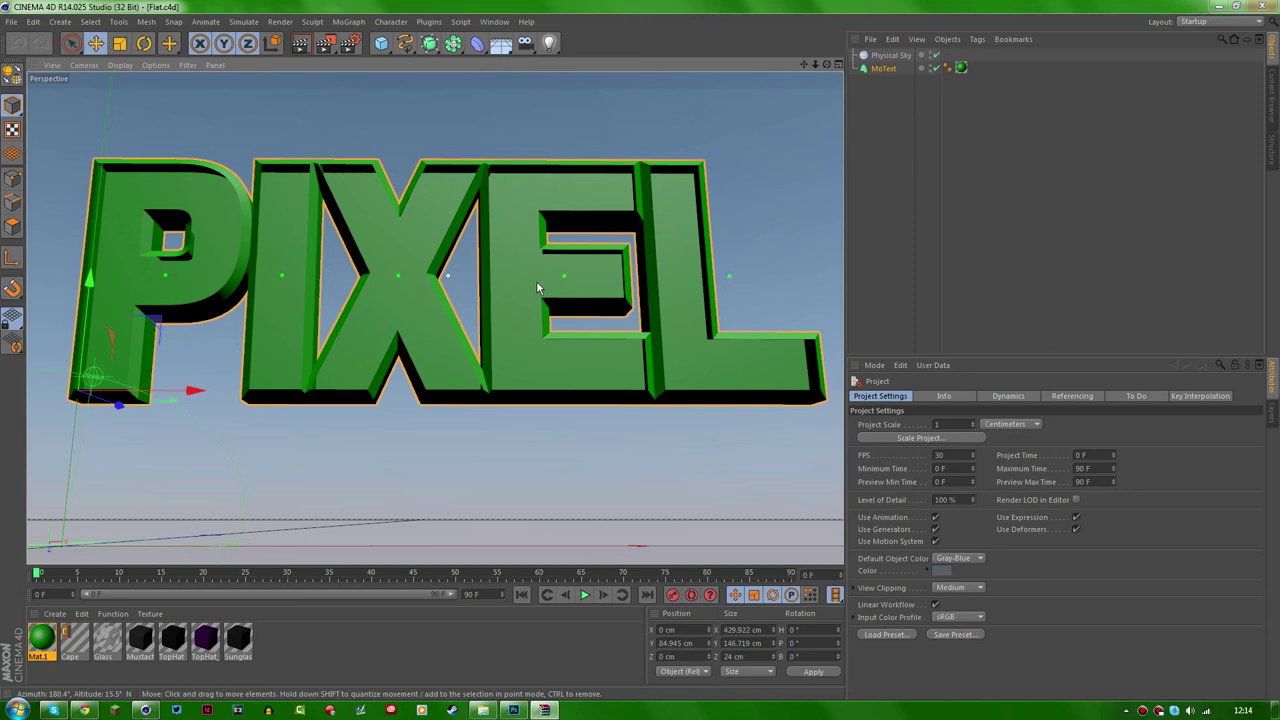
click(420, 162)
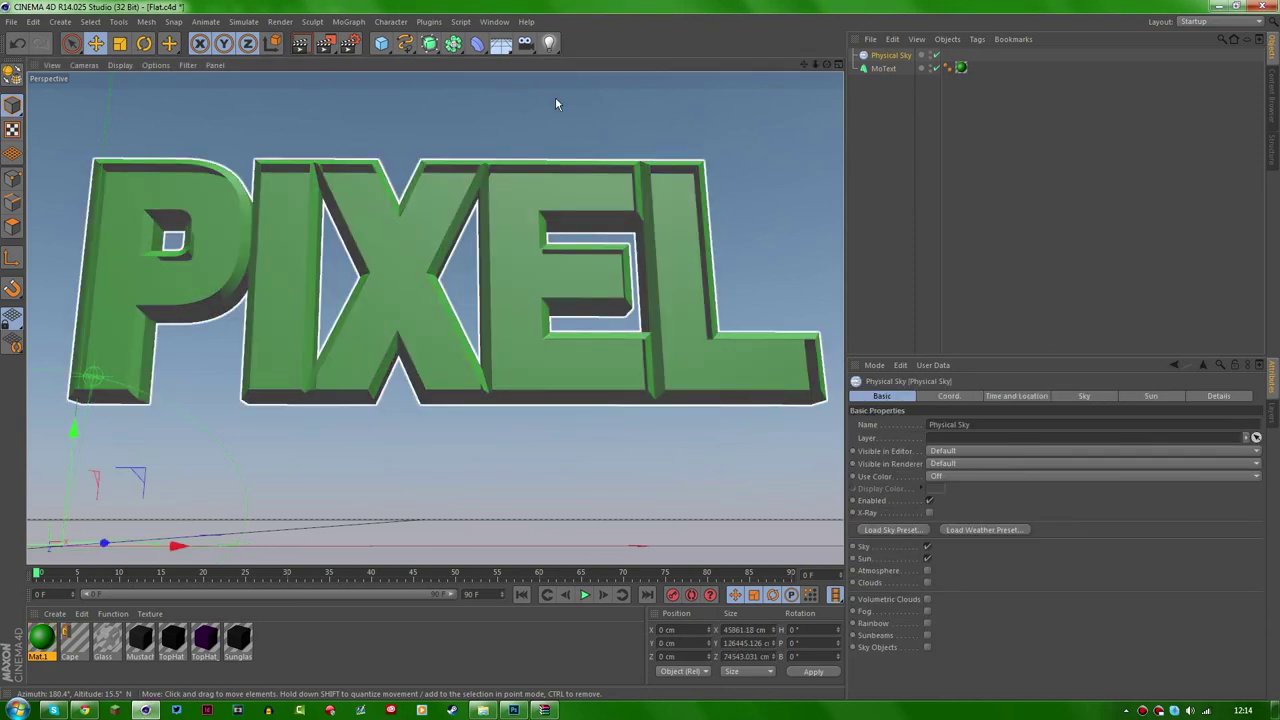
drag(514, 320, 474, 307)
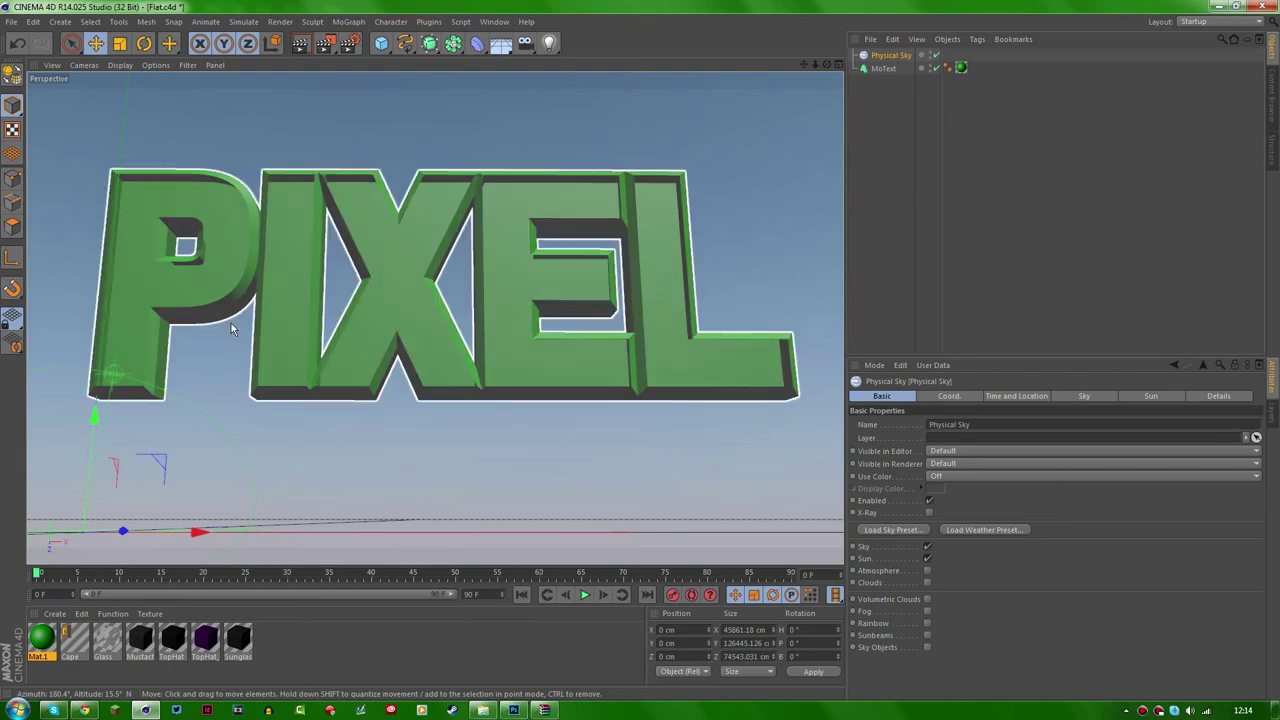
drag(827, 64, 470, 318)
click(1268, 6)
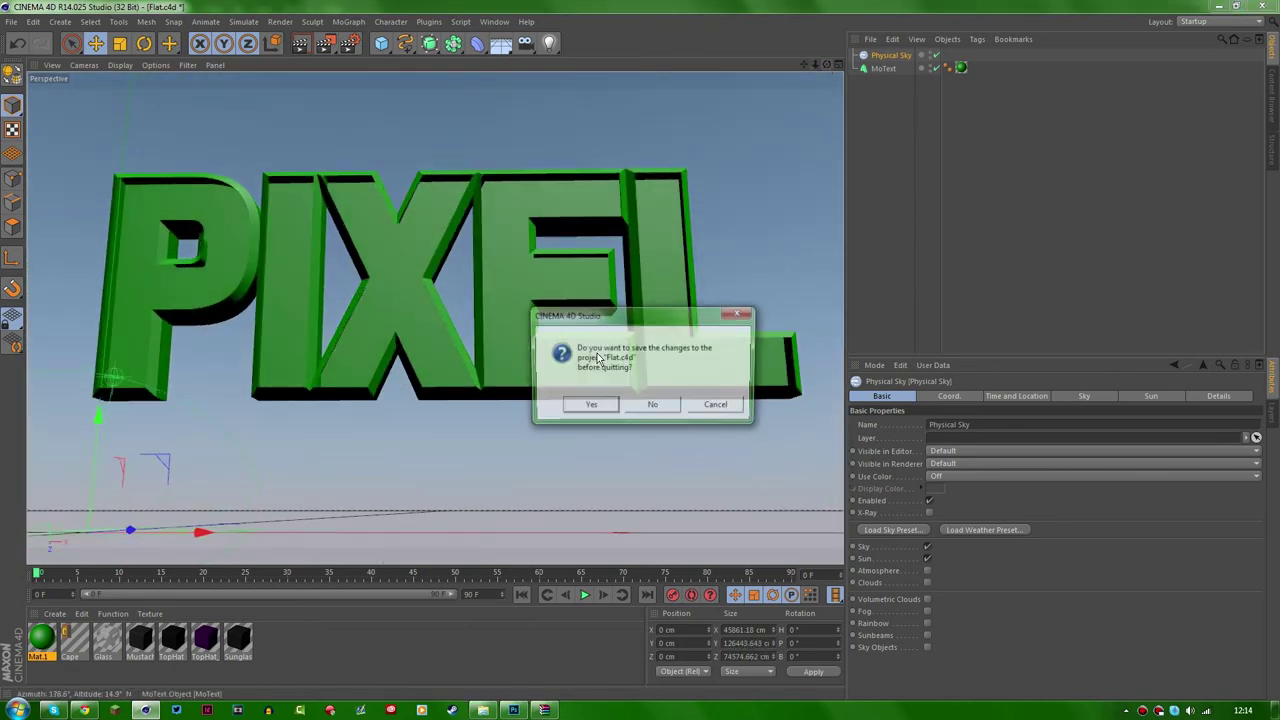
click(640, 410)
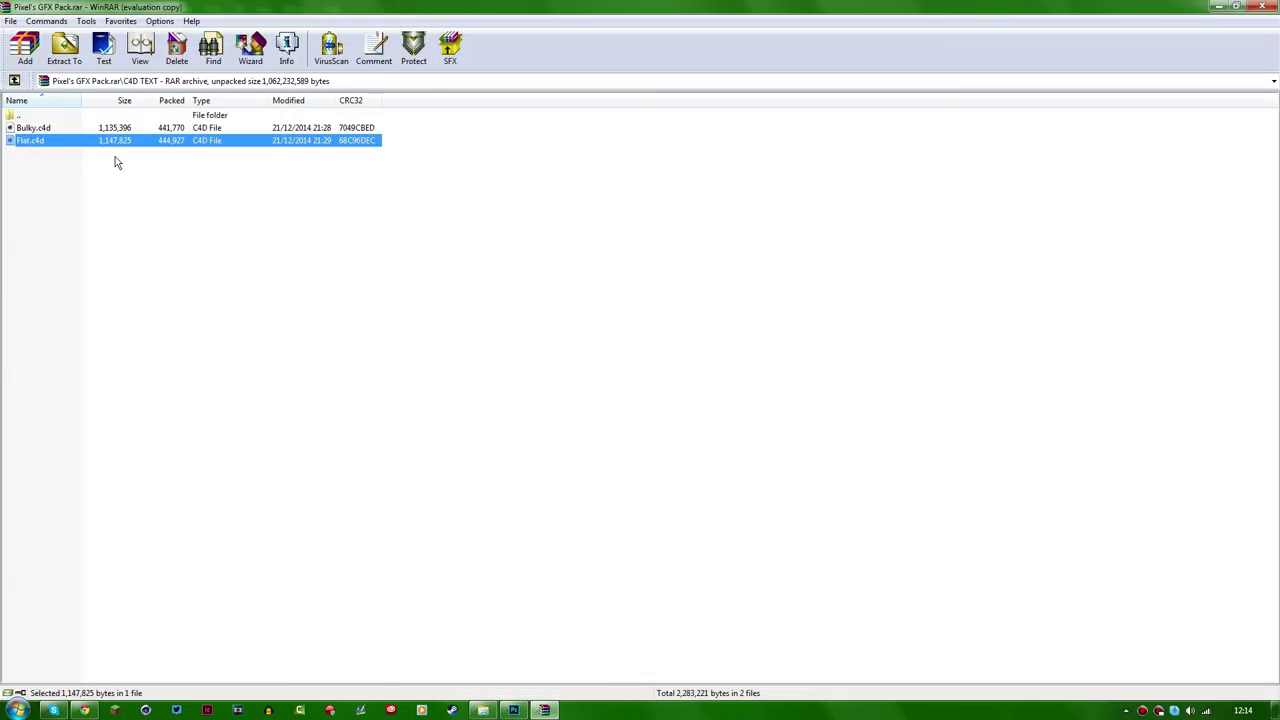
Return to the archive's root folder and select the Pixel's GFX Pack Photoshop file.
double_click(45, 116)
click(50, 166)
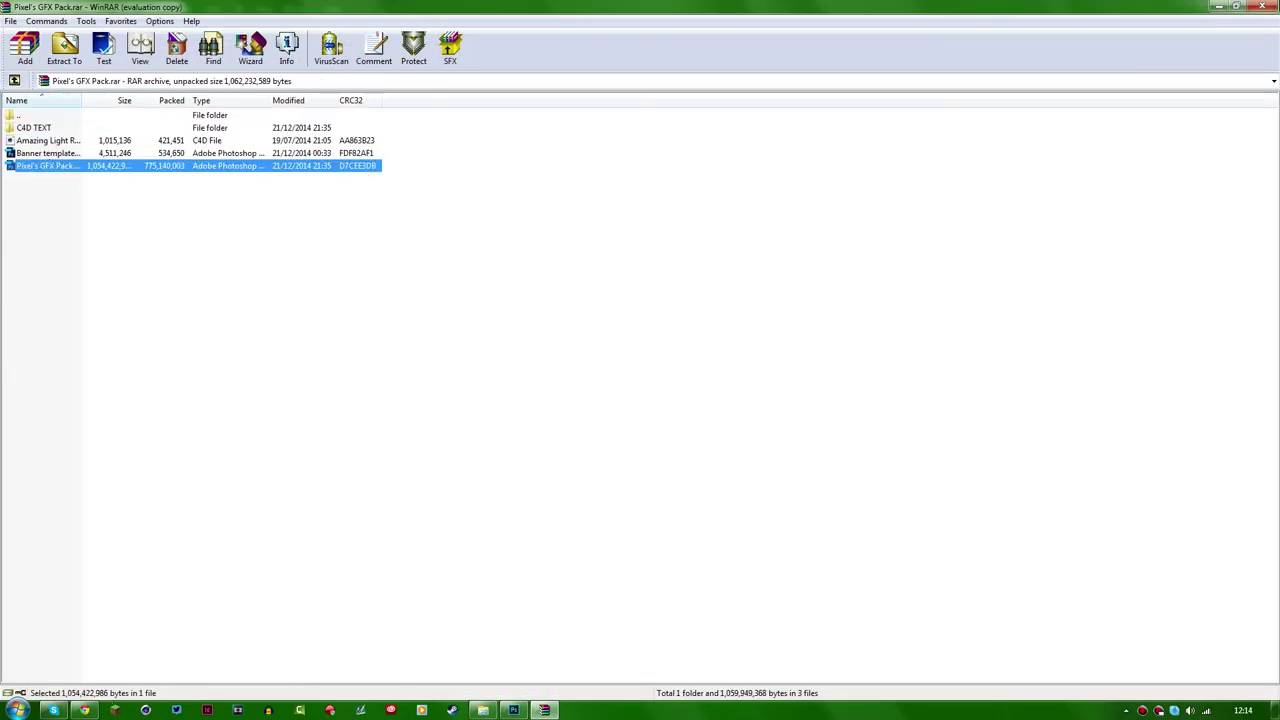